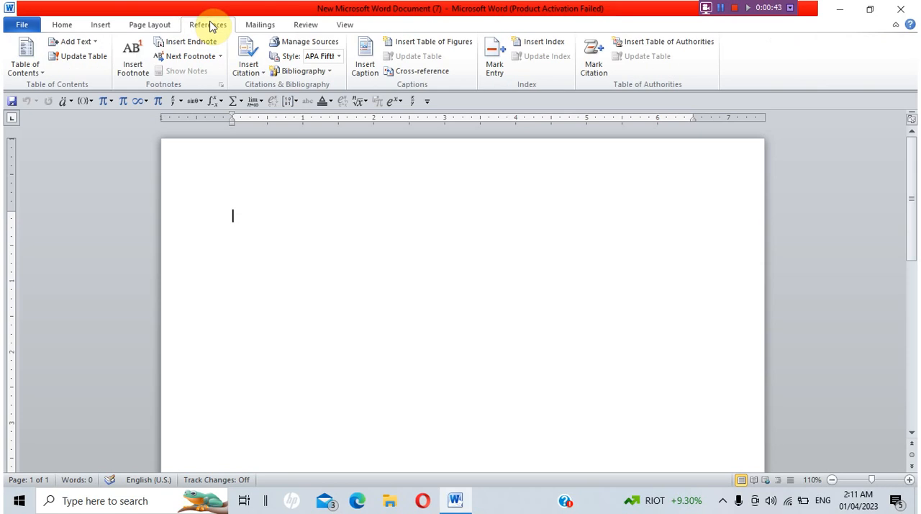
# Look through the mailings, review, view, home, insert and page layout commands available for the blank document.
pyautogui.click(259, 24)
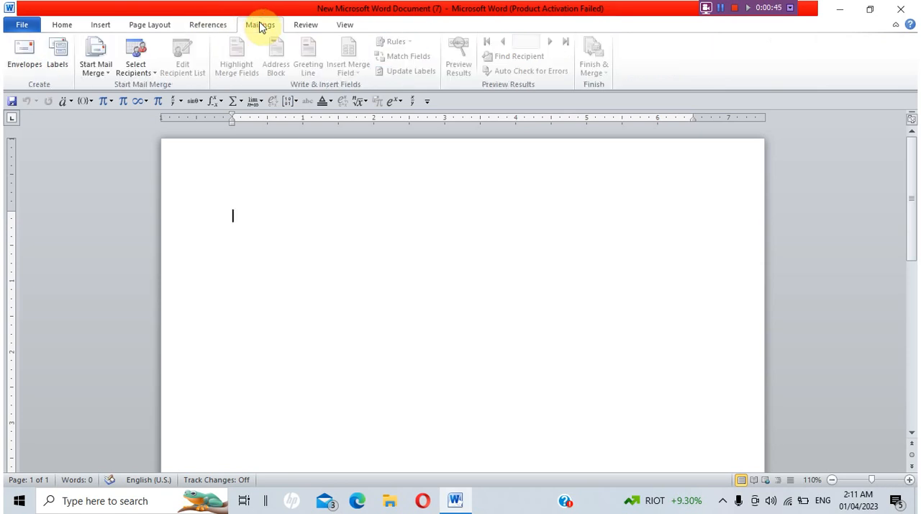
pyautogui.click(303, 25)
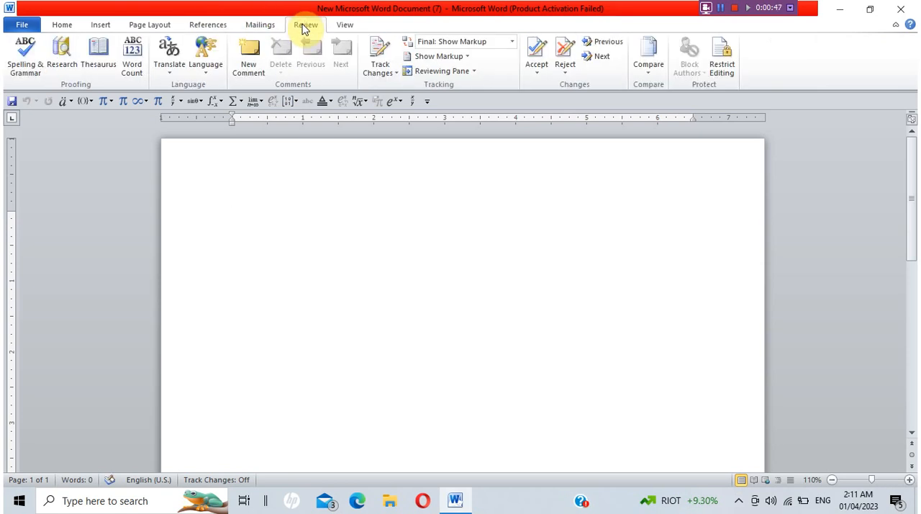
pyautogui.click(340, 25)
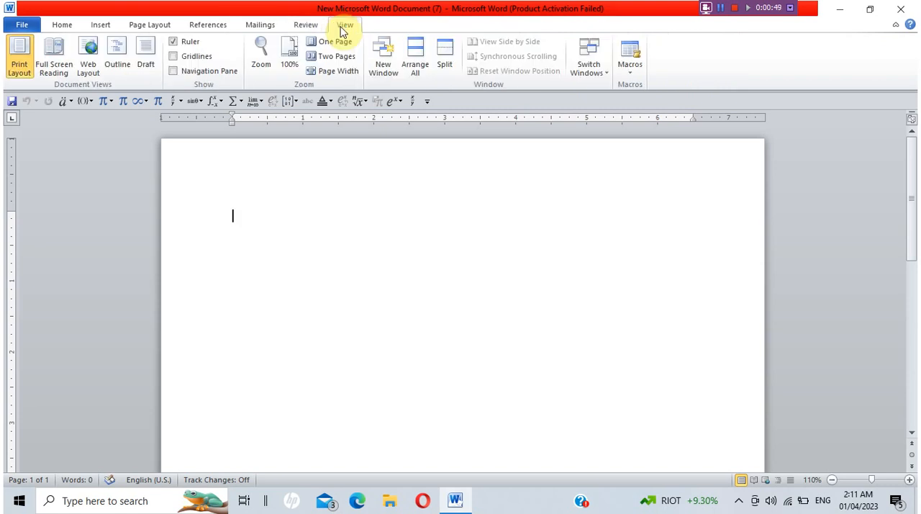
pyautogui.click(57, 32)
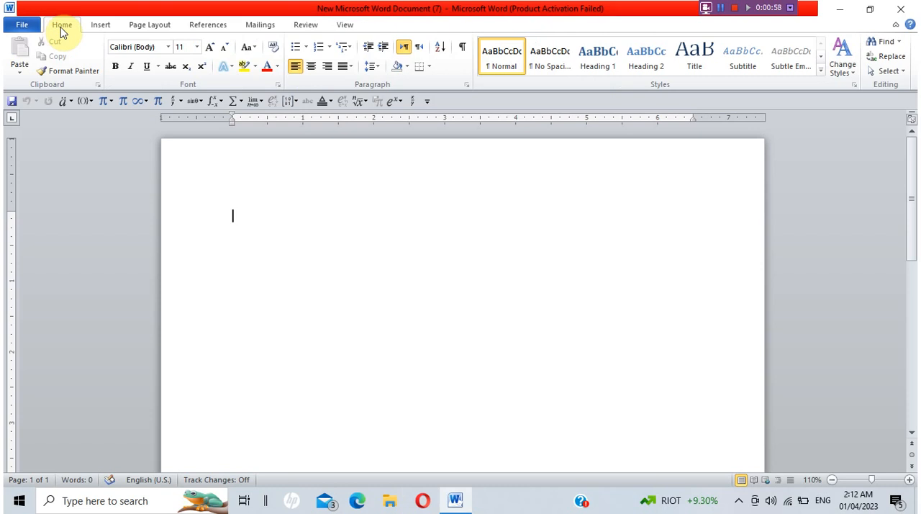
pyautogui.click(102, 31)
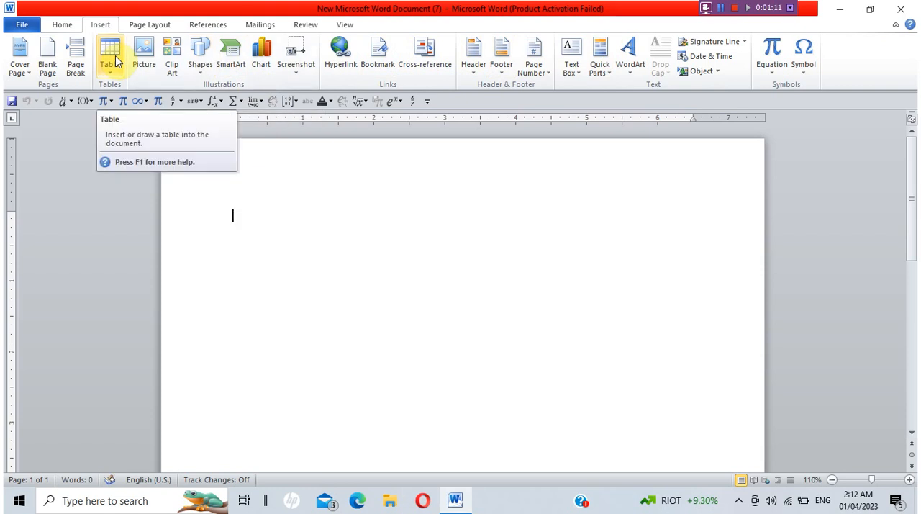
pyautogui.click(142, 29)
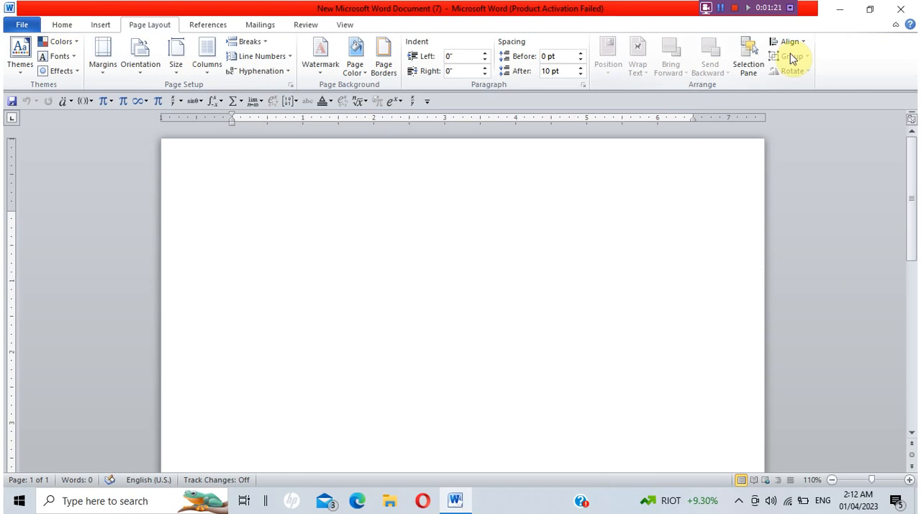
pyautogui.moveTo(738, 6); pyautogui.dragTo(838, 6)
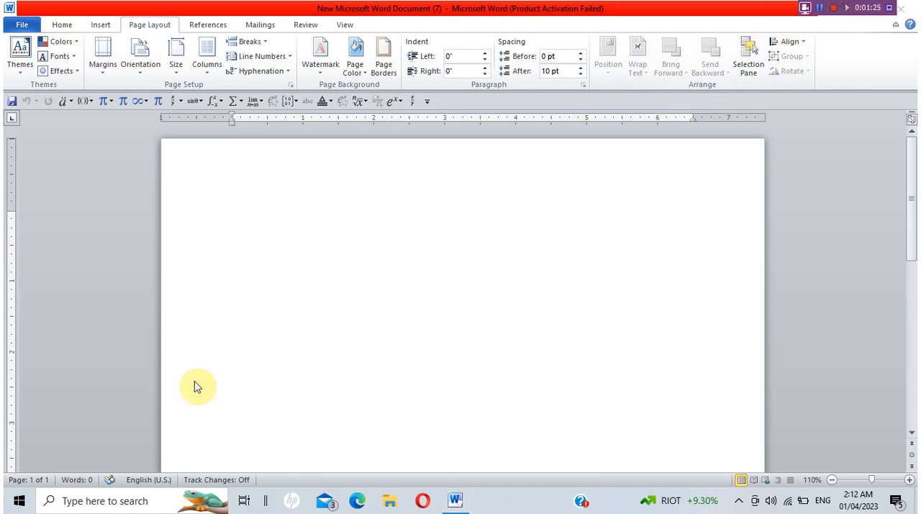
# Search Windows for "notepad" and switch to Notepad with an empty file.
pyautogui.click(113, 504)
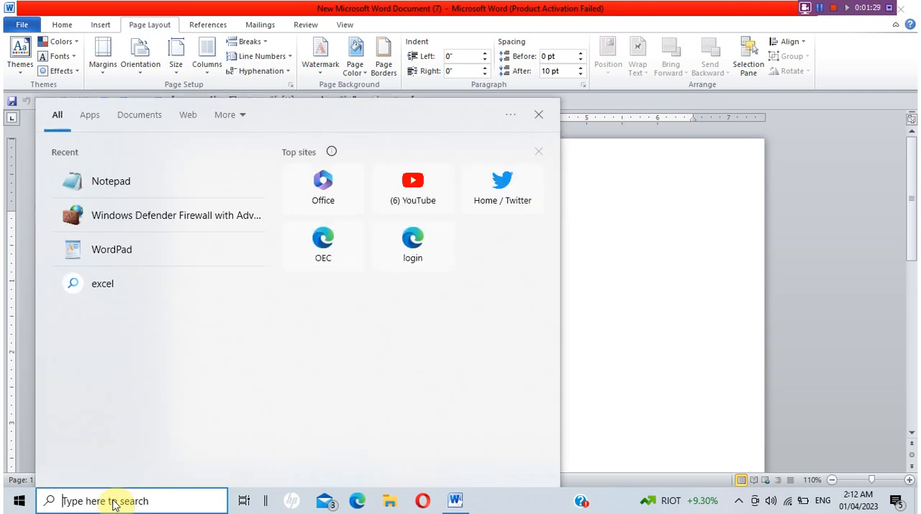
pyautogui.write('no')
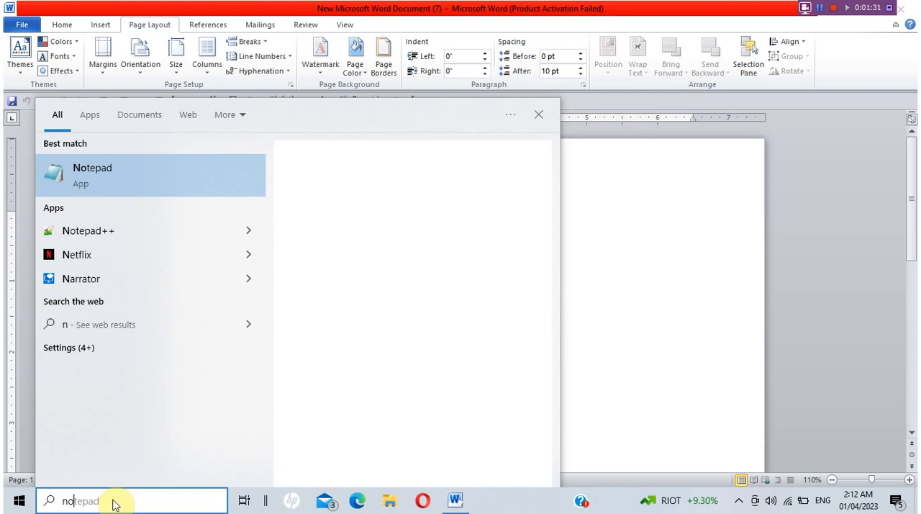
pyautogui.write('tepad')
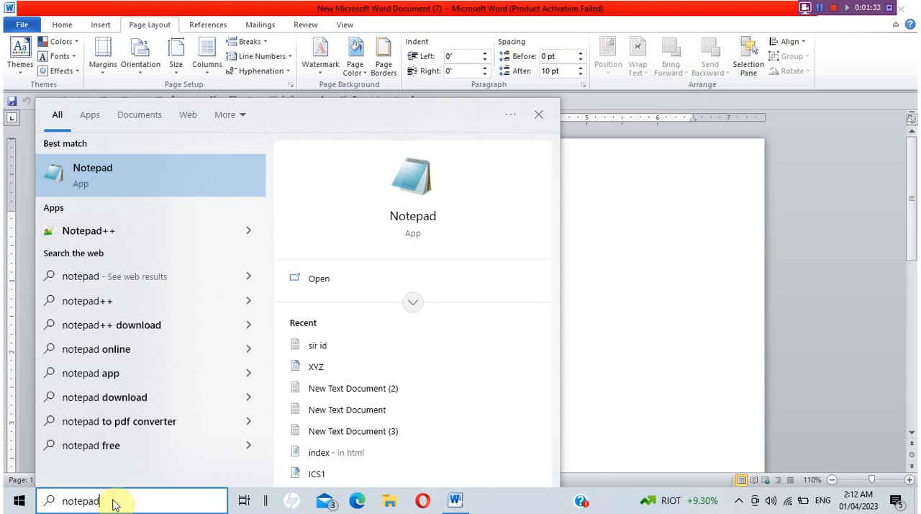
pyautogui.press('Return')
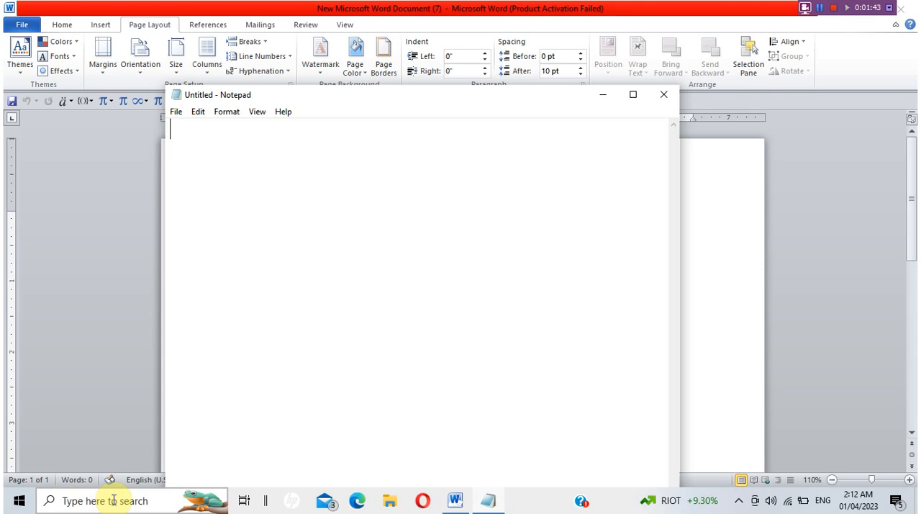
# Examine Notepad's editing and formatting options, including its font settings, without changing anything.
pyautogui.click(198, 113)
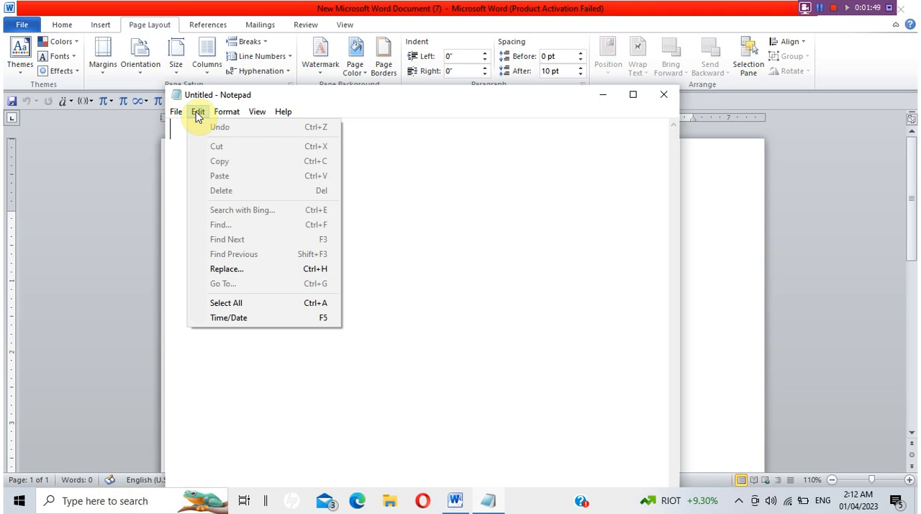
pyautogui.moveTo(226, 112)
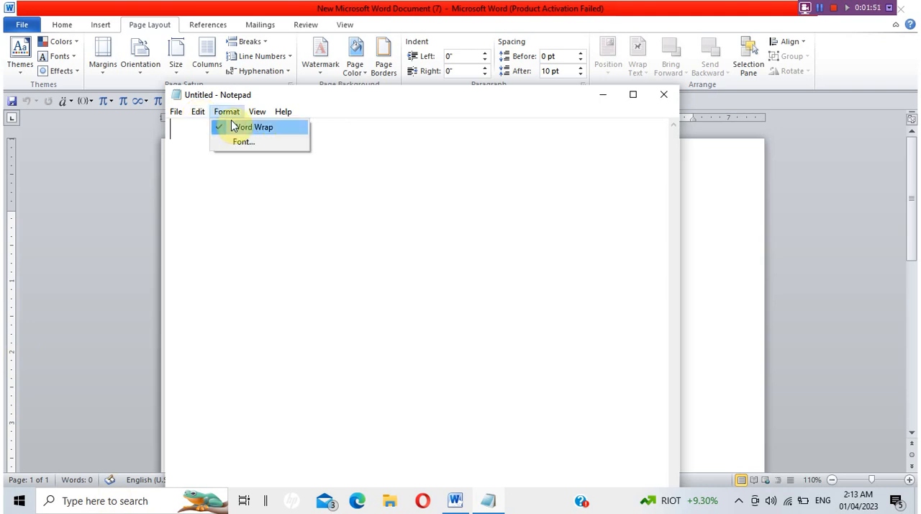
pyautogui.click(242, 144)
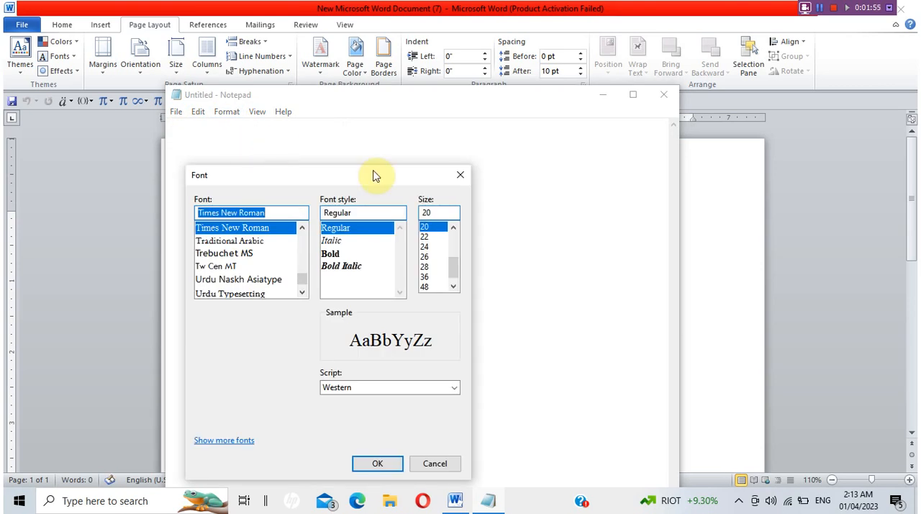
pyautogui.click(460, 175)
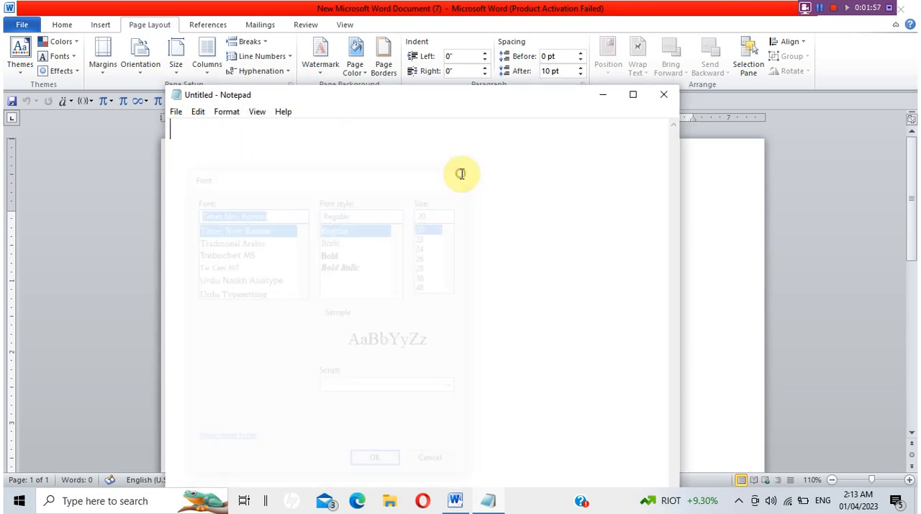
# Enter "Pakistan" and, with only the letter "i" selected, set the font to Urdu Naskh Asiatype, Bold, size 28.
pyautogui.write('Pakistan')
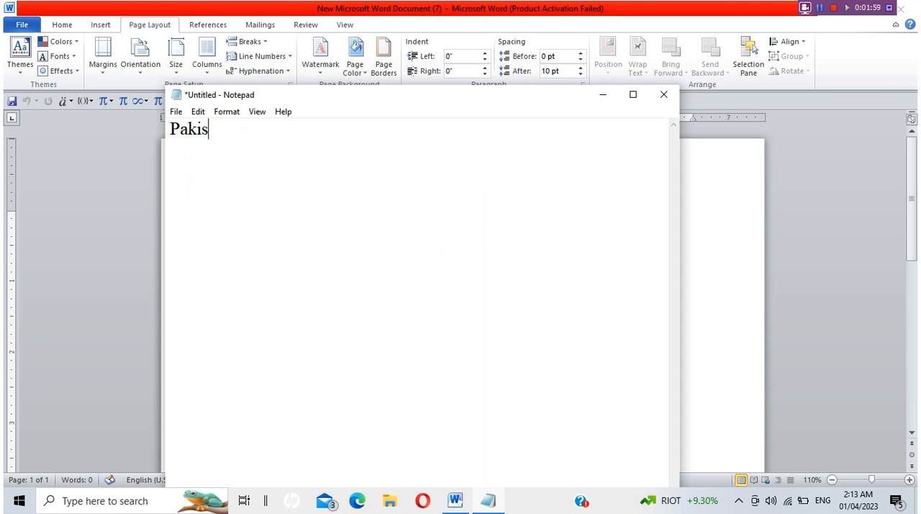
pyautogui.click(201, 129)
pyautogui.moveTo(200, 129); pyautogui.dragTo(196, 129)
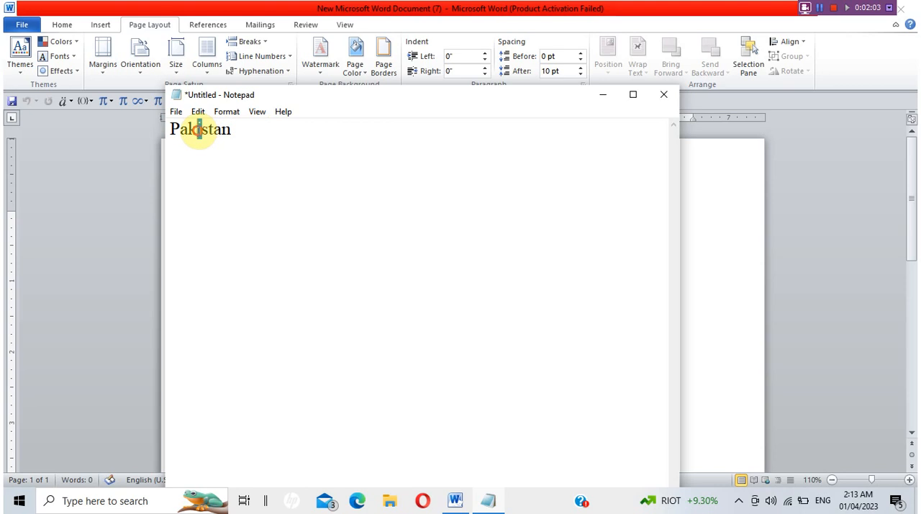
pyautogui.click(225, 117)
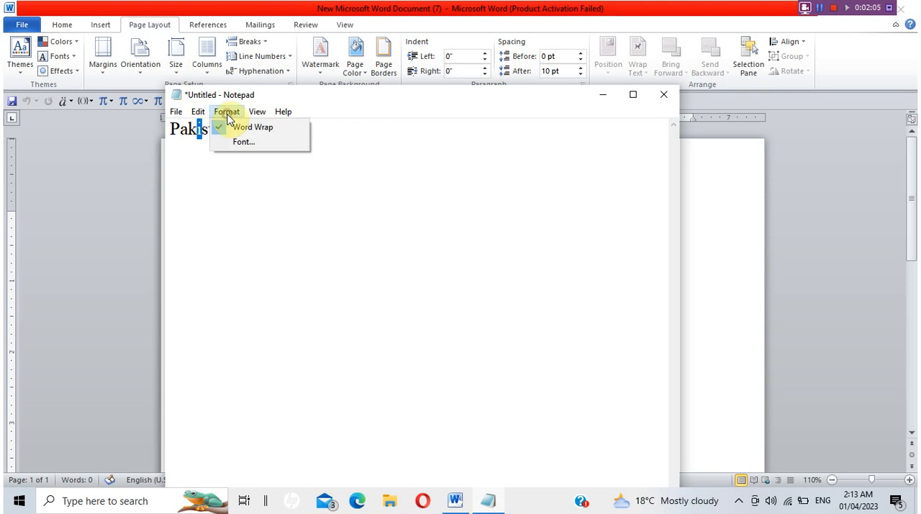
pyautogui.click(248, 145)
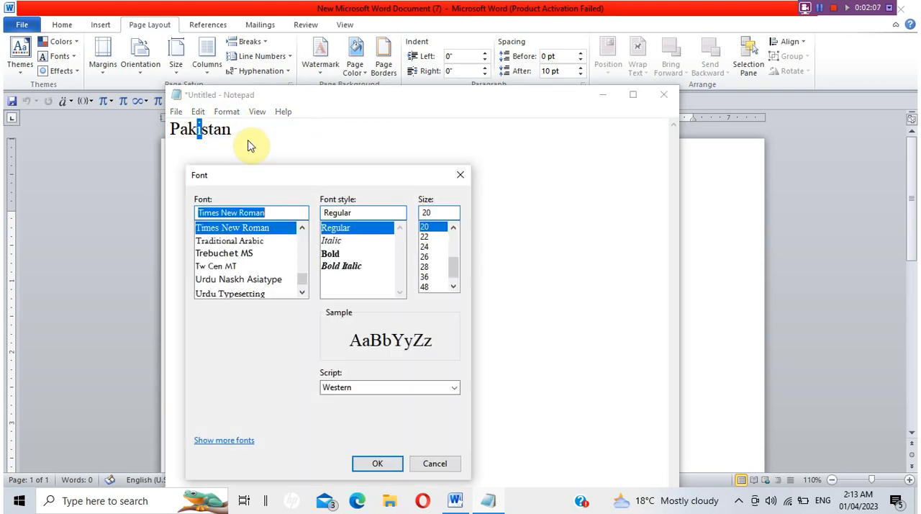
pyautogui.click(251, 280)
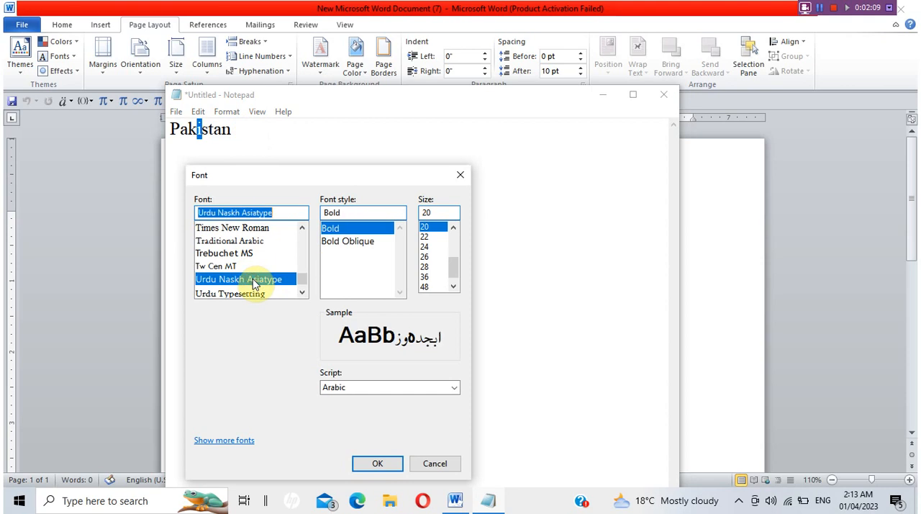
pyautogui.click(425, 267)
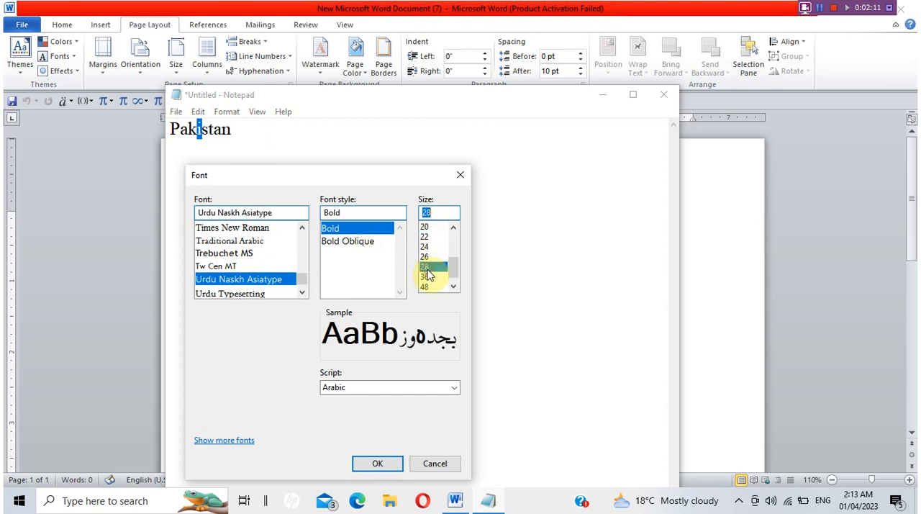
pyautogui.click(381, 465)
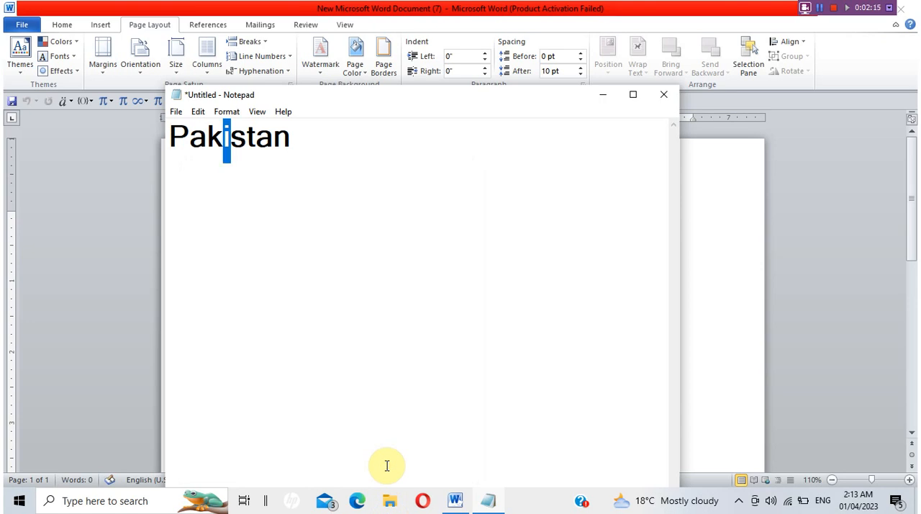
# Select only the final "n" of "Pakistan" and set the font to Algerian, Bold, size 22.
pyautogui.moveTo(291, 138); pyautogui.dragTo(278, 139)
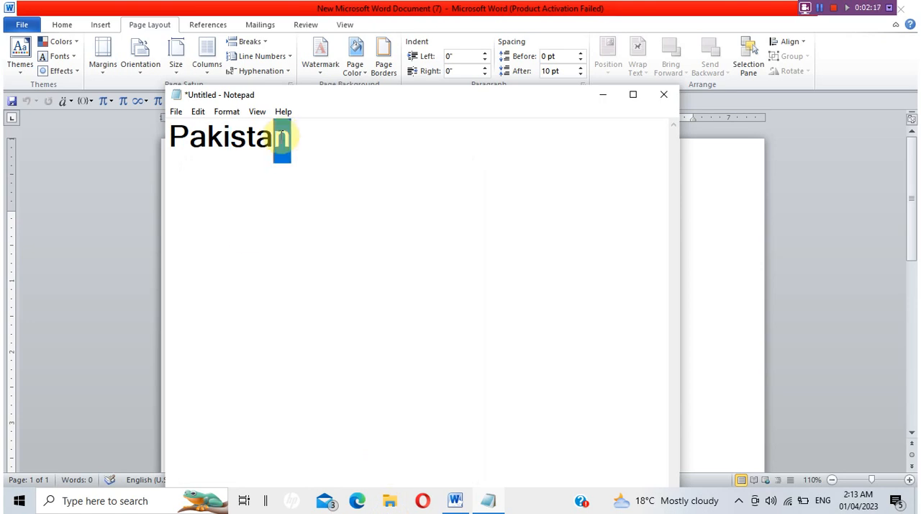
pyautogui.click(225, 112)
pyautogui.click(243, 144)
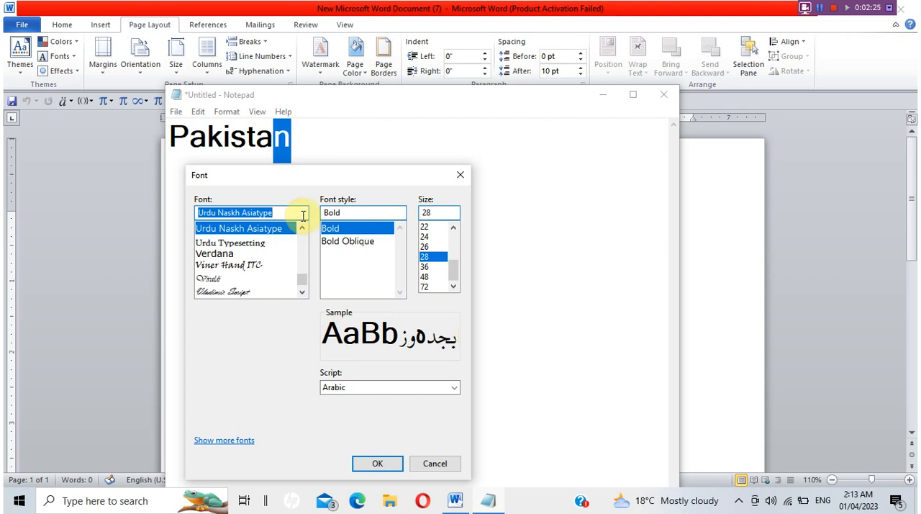
pyautogui.scroll(8, 302, 245)
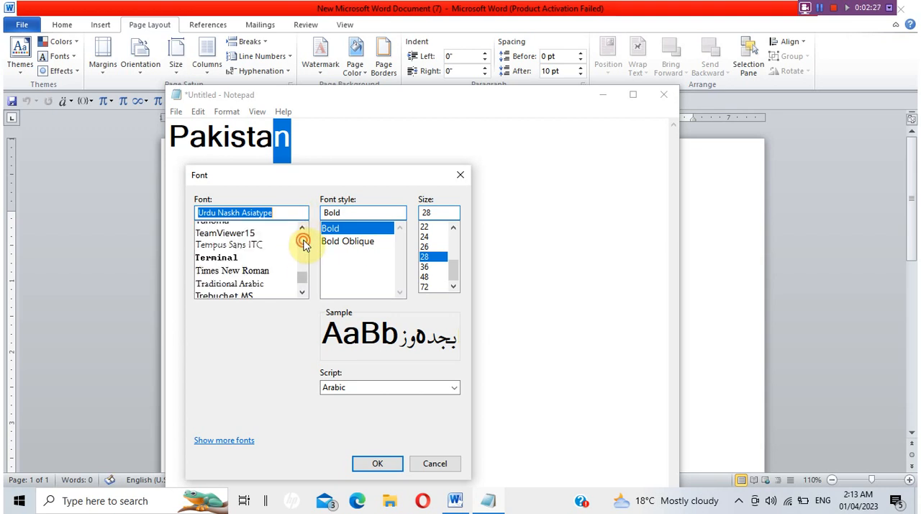
pyautogui.scroll(5, 303, 246)
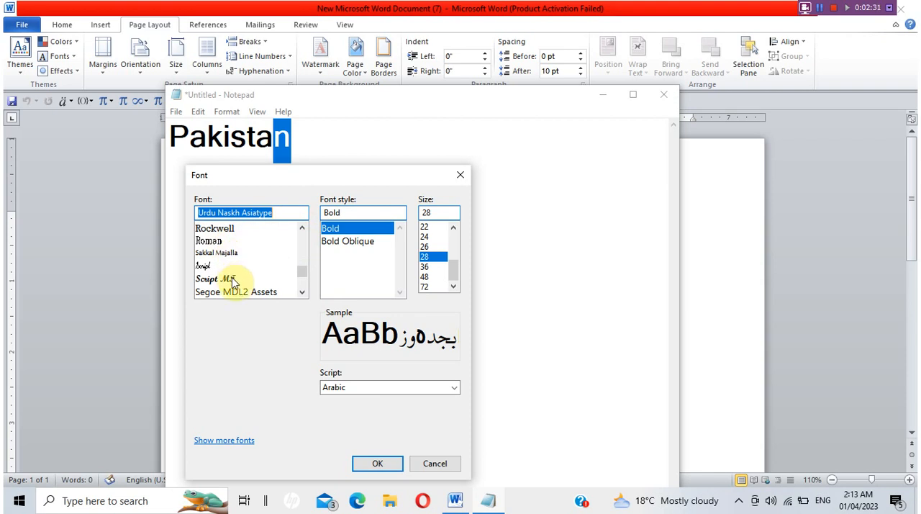
pyautogui.click(303, 229)
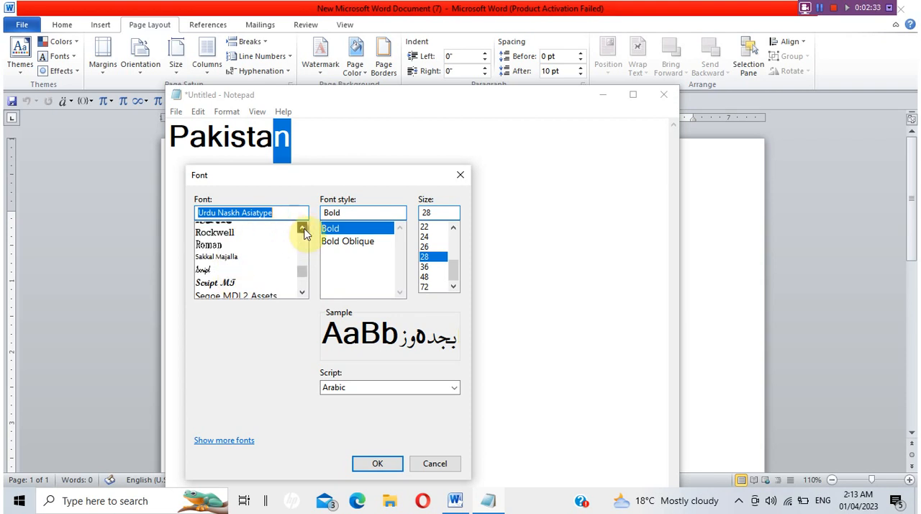
pyautogui.moveTo(303, 230); pyautogui.dragTo(303, 230)
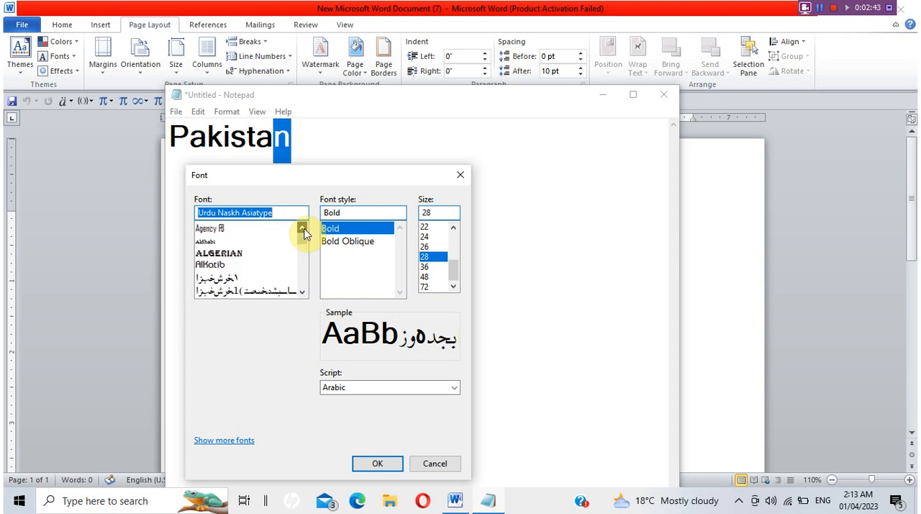
pyautogui.click(218, 253)
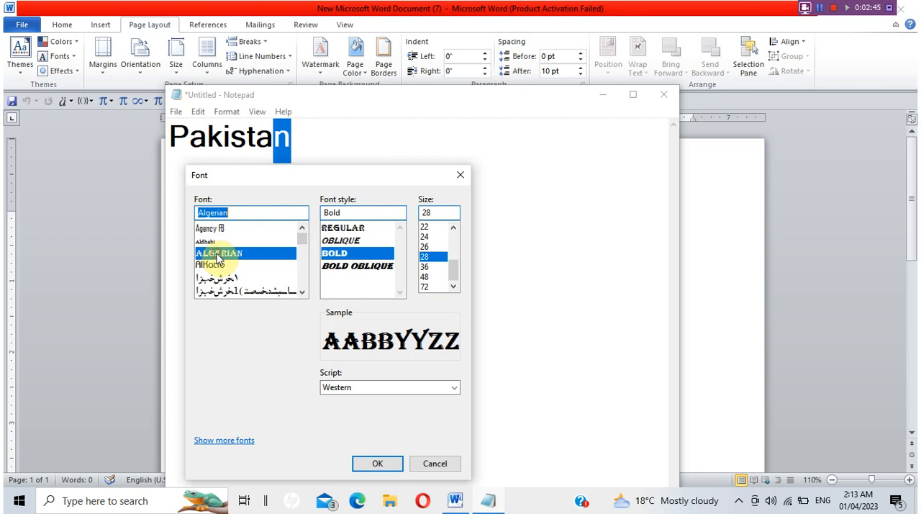
pyautogui.click(428, 226)
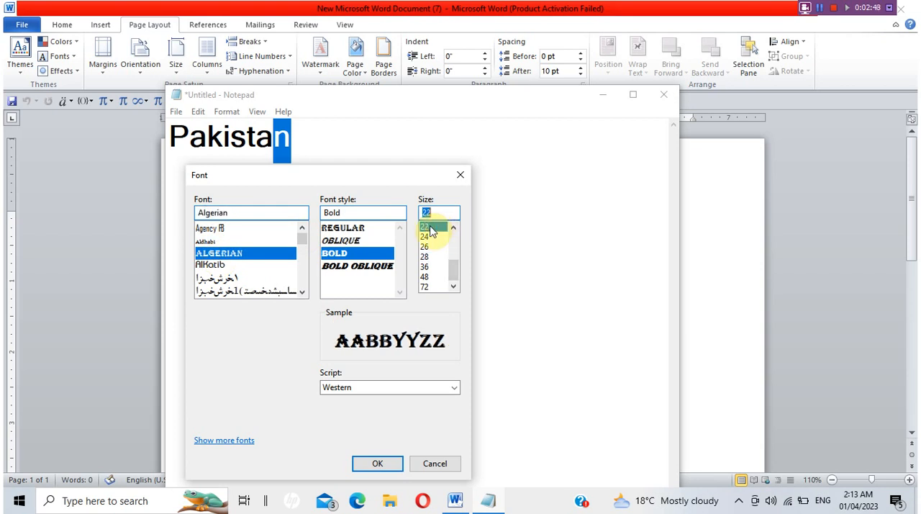
pyautogui.click(392, 466)
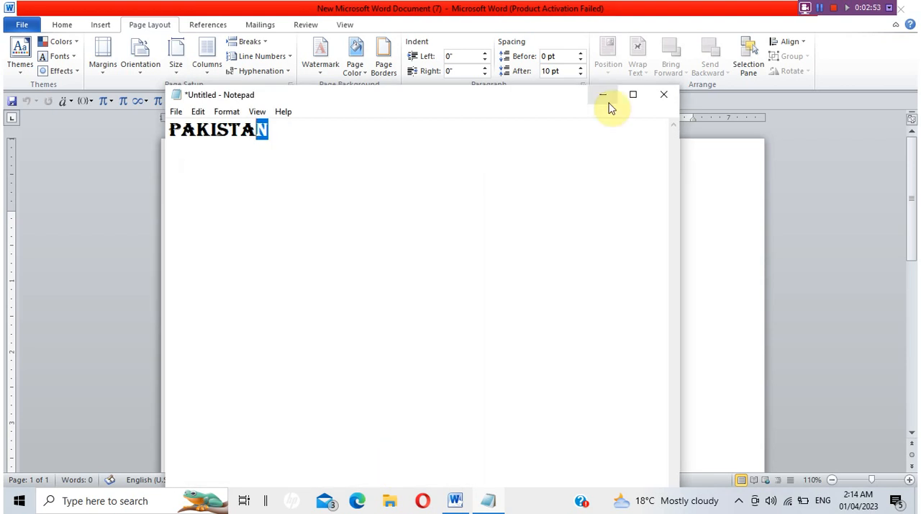
pyautogui.click(633, 95)
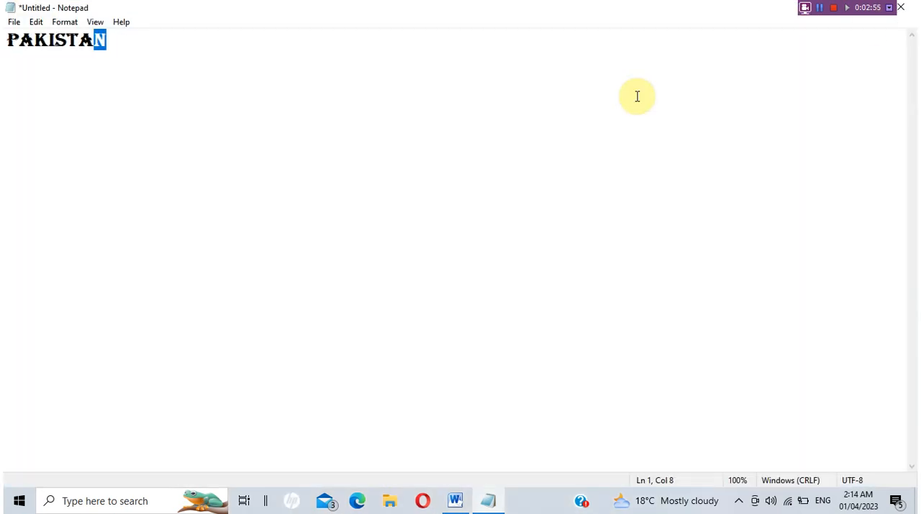
pyautogui.doubleClick(707, 9)
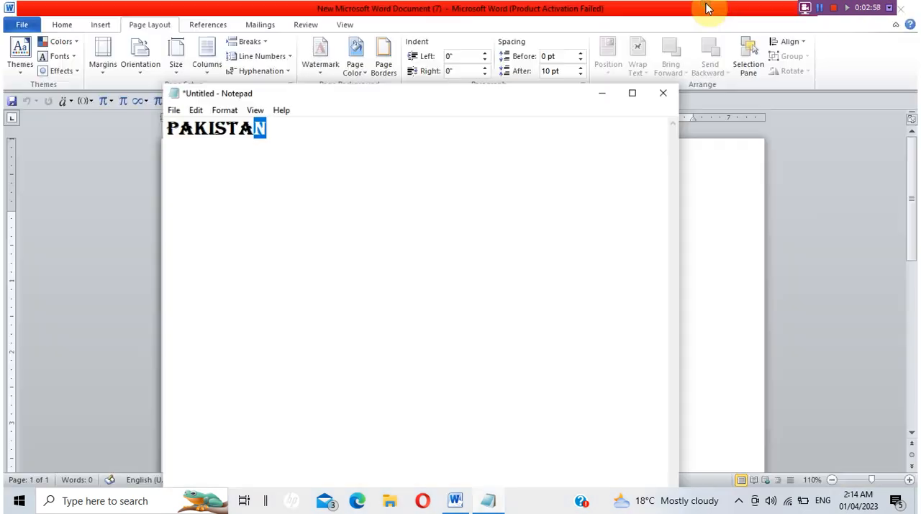
# Examine the paper sizes offered in Notepad's page setup, trying A4 and Letter.
pyautogui.click(175, 114)
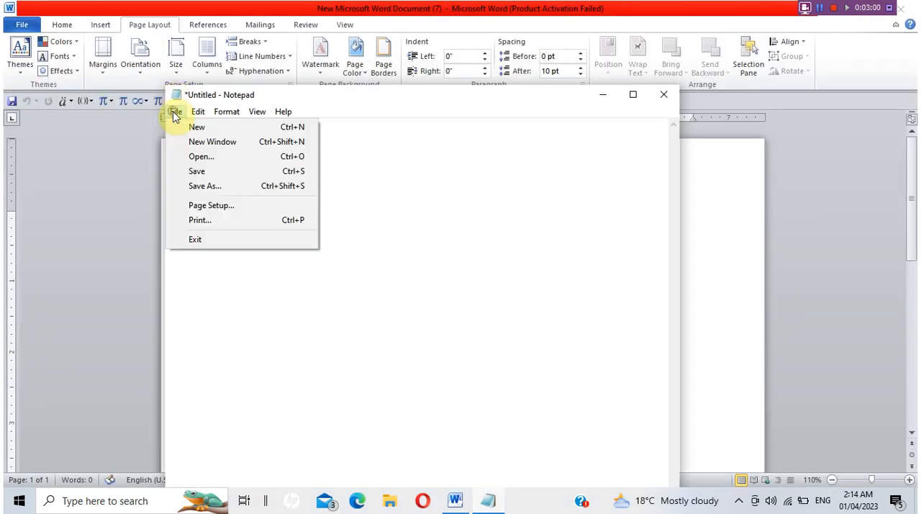
pyautogui.click(221, 207)
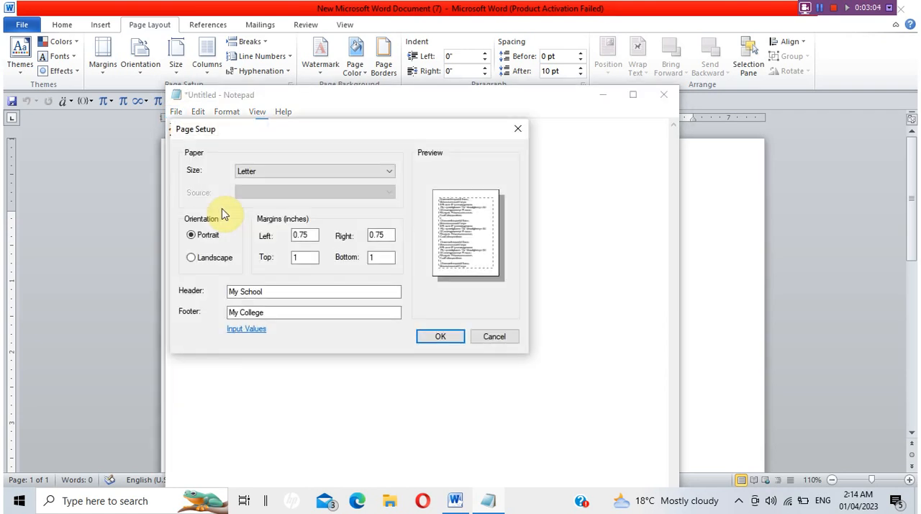
pyautogui.click(273, 177)
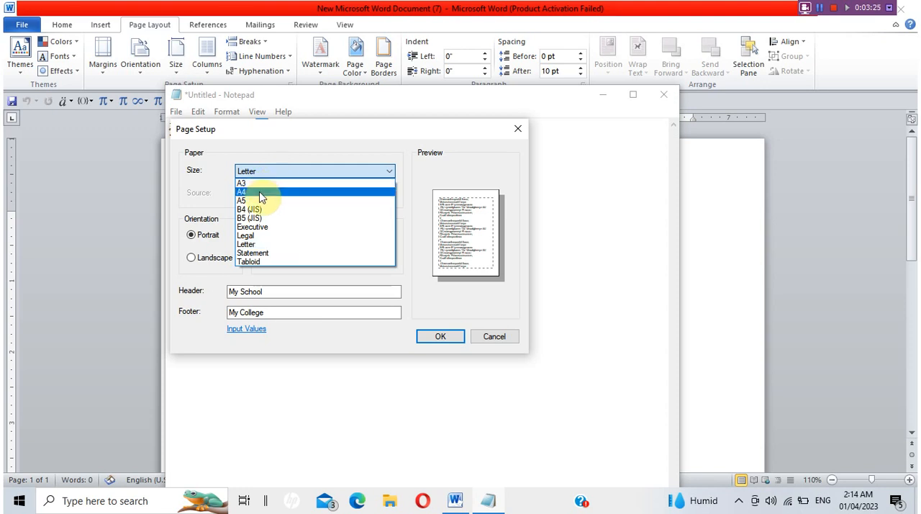
pyautogui.click(260, 244)
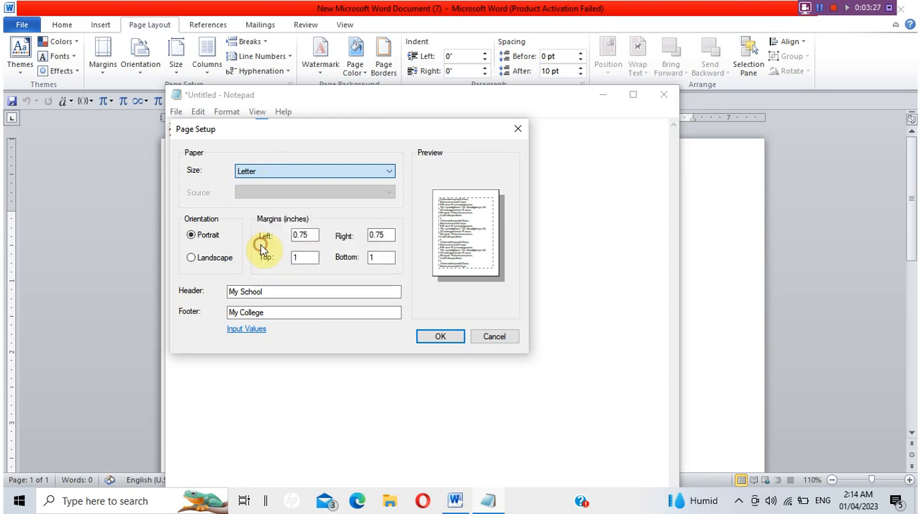
pyautogui.click(252, 167)
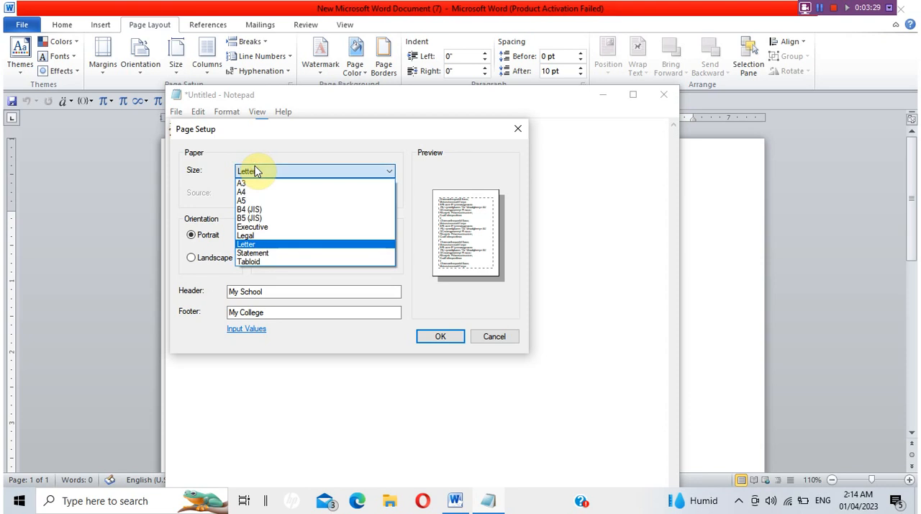
pyautogui.click(261, 193)
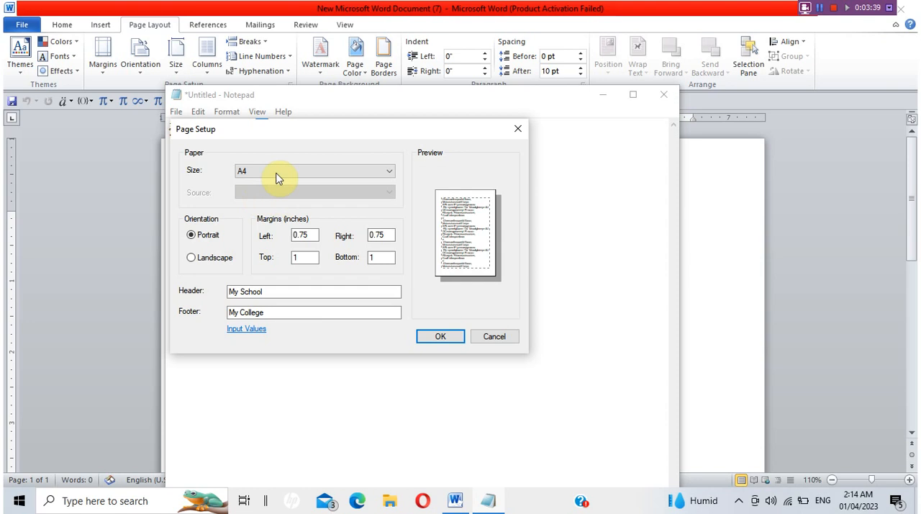
pyautogui.click(276, 176)
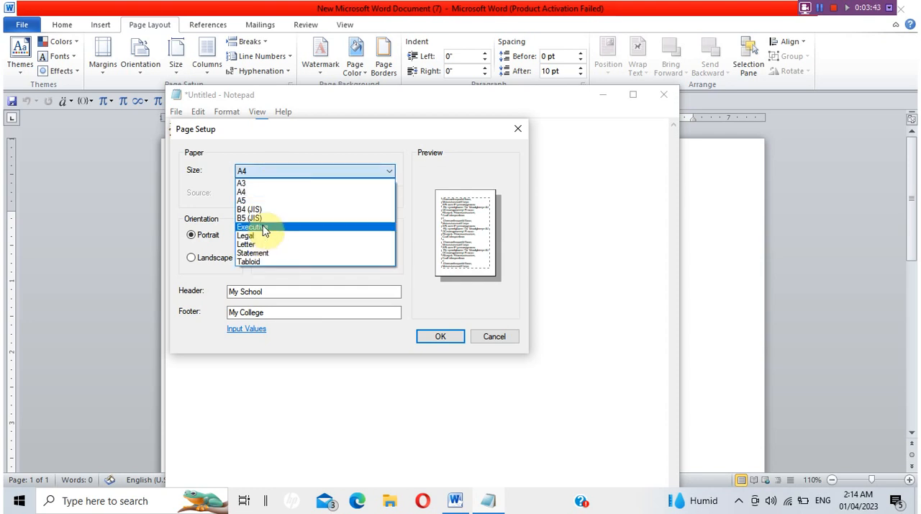
pyautogui.click(257, 193)
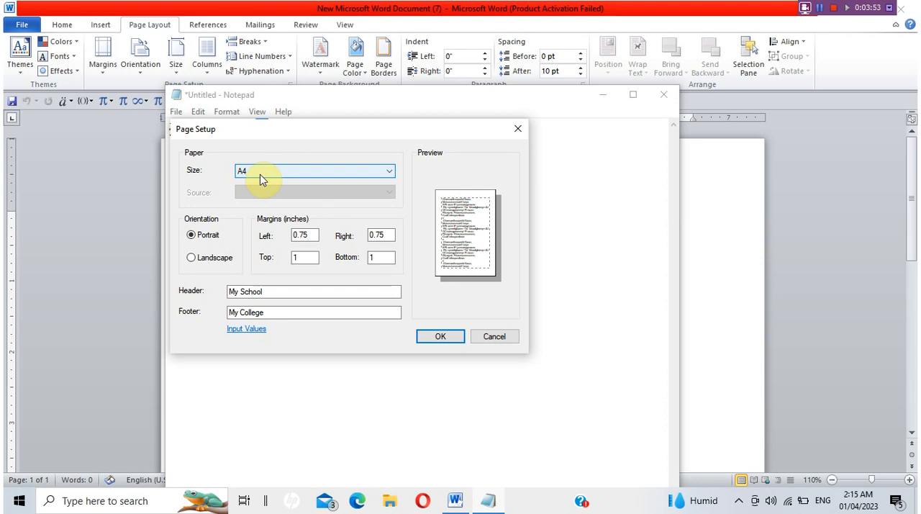
pyautogui.click(262, 179)
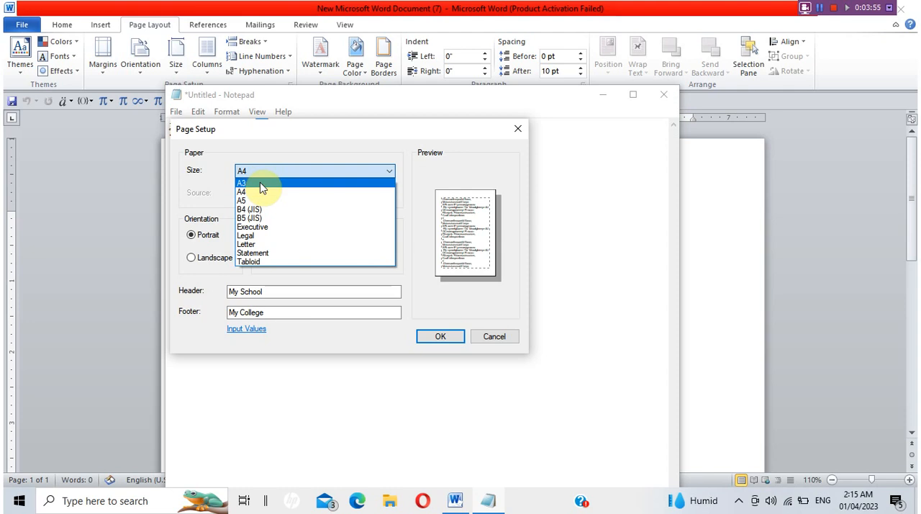
pyautogui.click(263, 244)
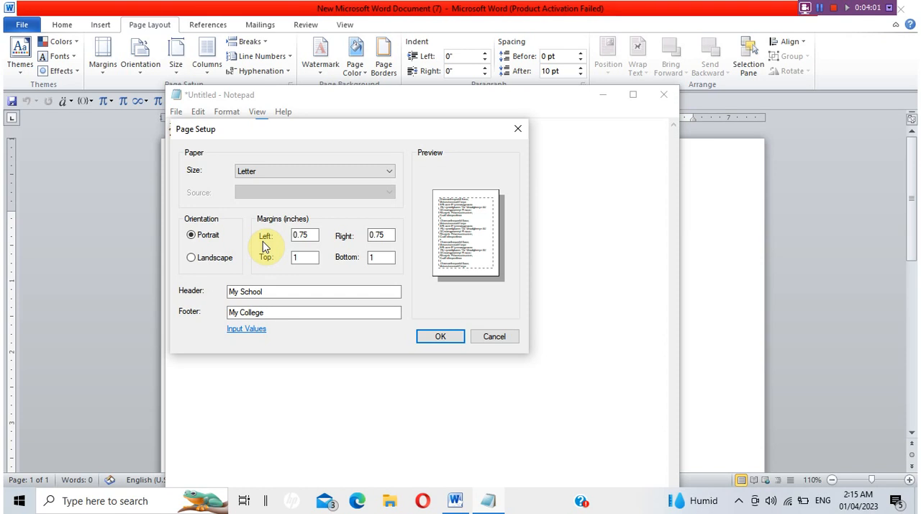
pyautogui.click(301, 173)
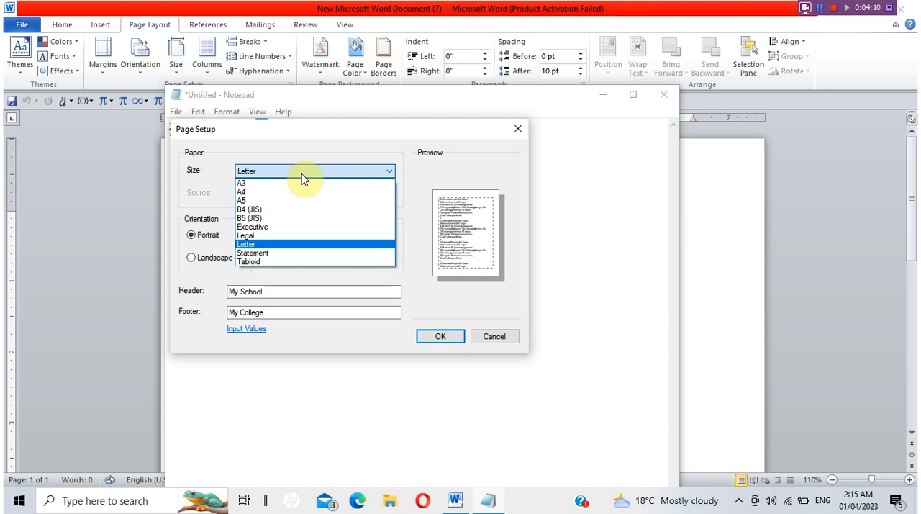
pyautogui.click(318, 117)
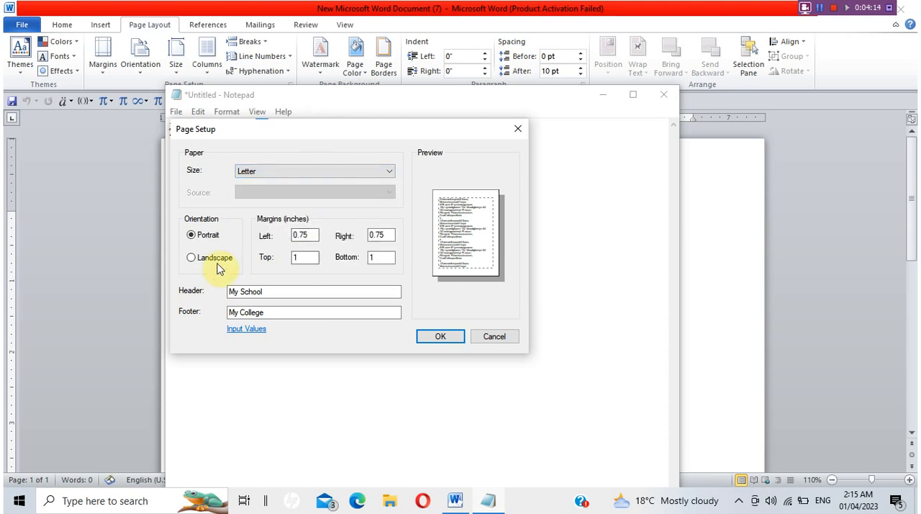
# Compare Landscape and Portrait orientation, inspect the left margin setting, and leave the page setup without applying anything.
pyautogui.click(192, 259)
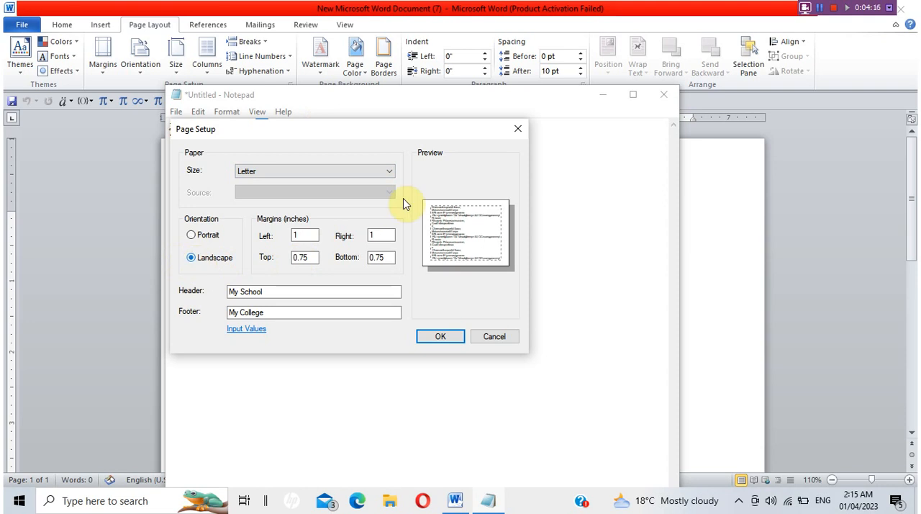
pyautogui.click(191, 236)
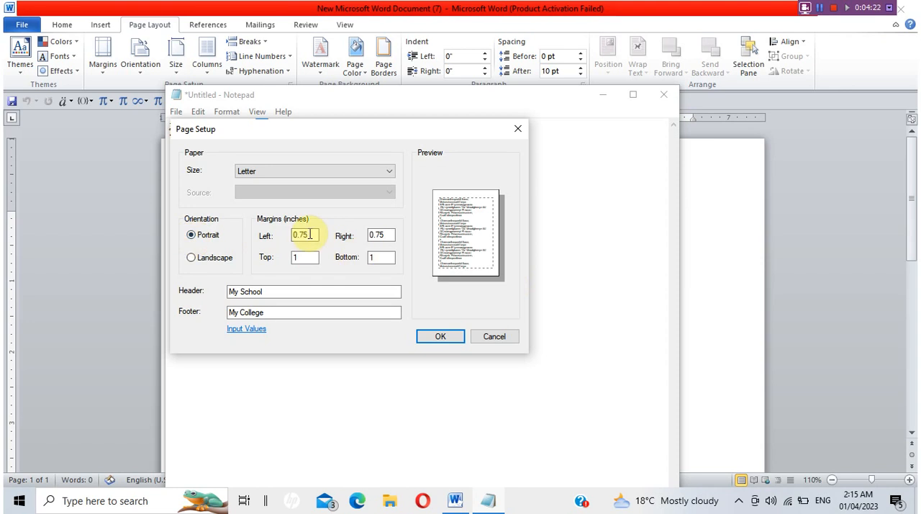
pyautogui.doubleClick(308, 235)
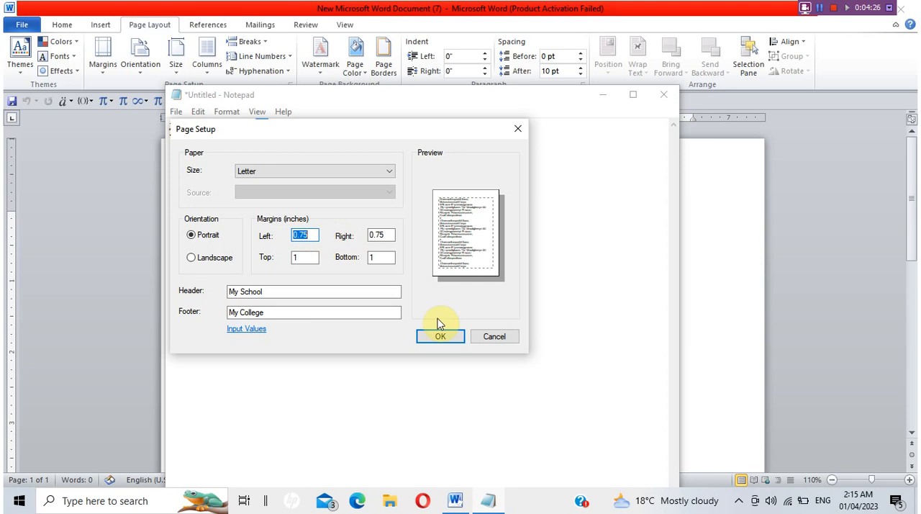
pyautogui.click(493, 337)
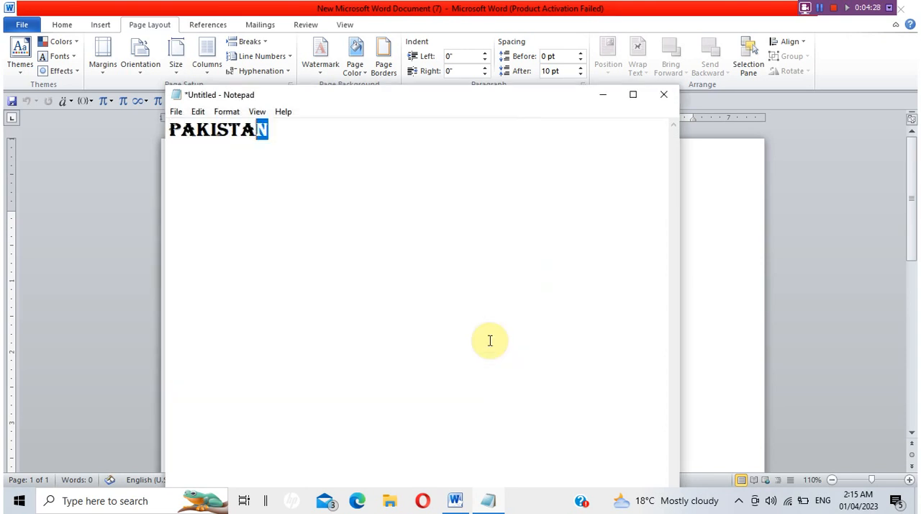
# Close Notepad without saving the file, then search Windows for "wordpad" and switch to WordPad.
pyautogui.click(662, 97)
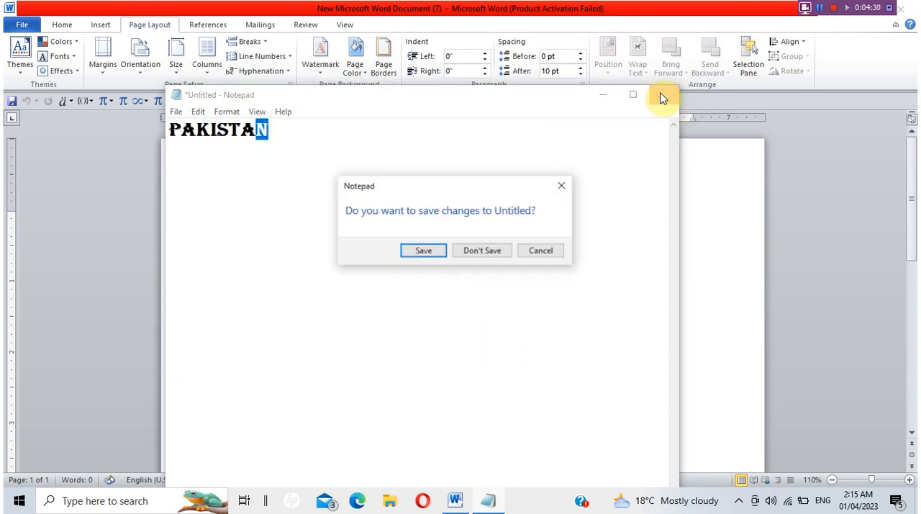
pyautogui.click(479, 258)
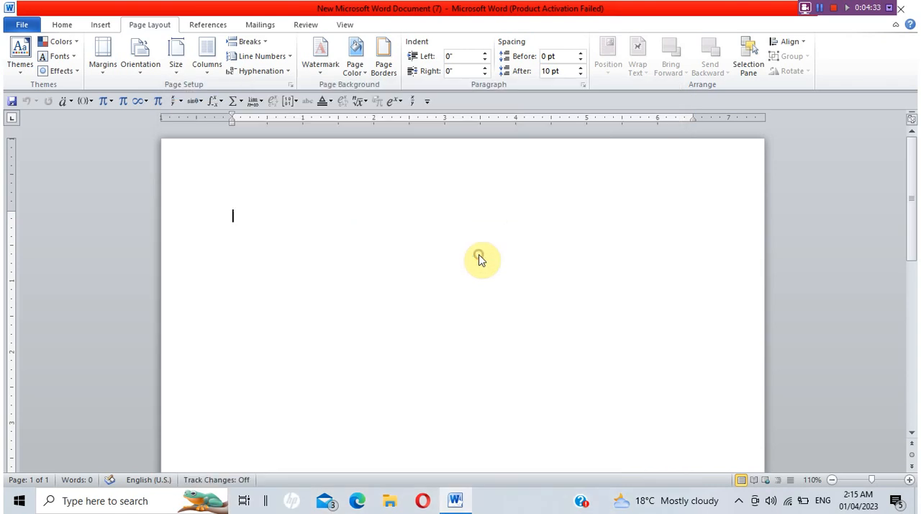
pyautogui.click(135, 500)
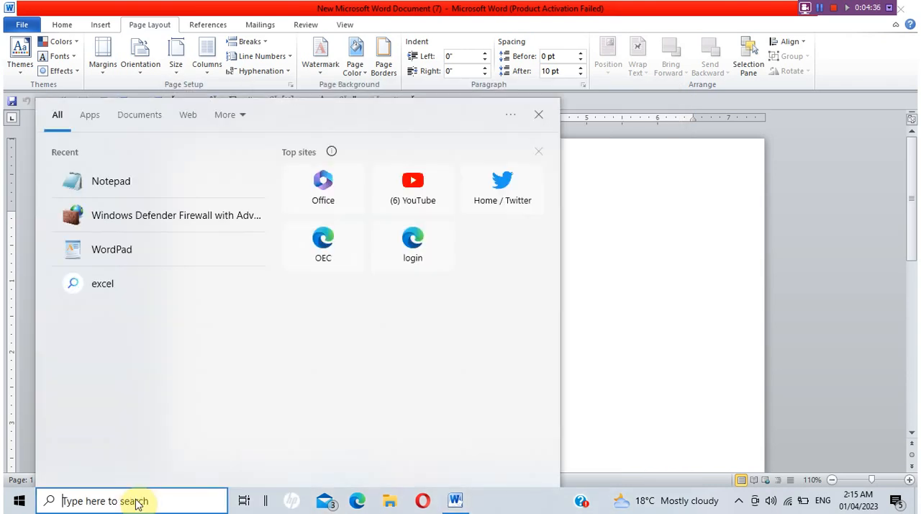
pyautogui.write('word[')
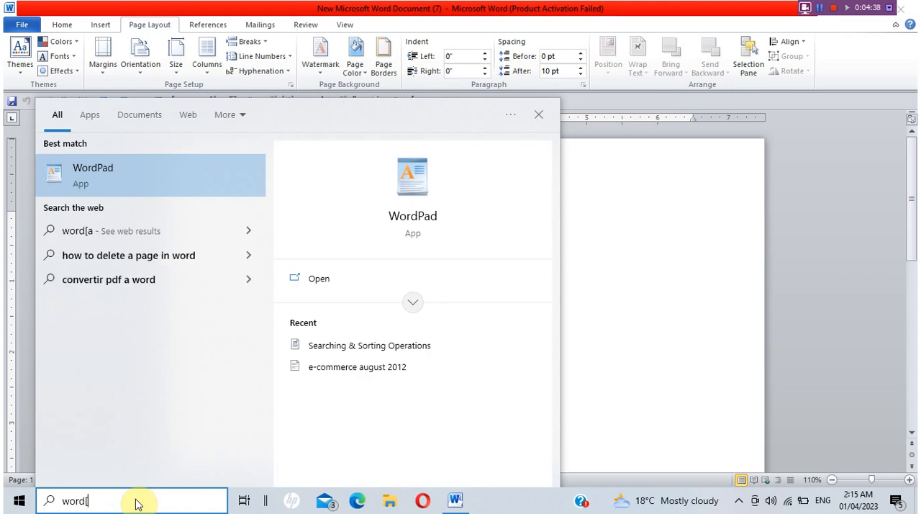
pyautogui.press('BackSpace')
pyautogui.write('pad')
pyautogui.press('Return')
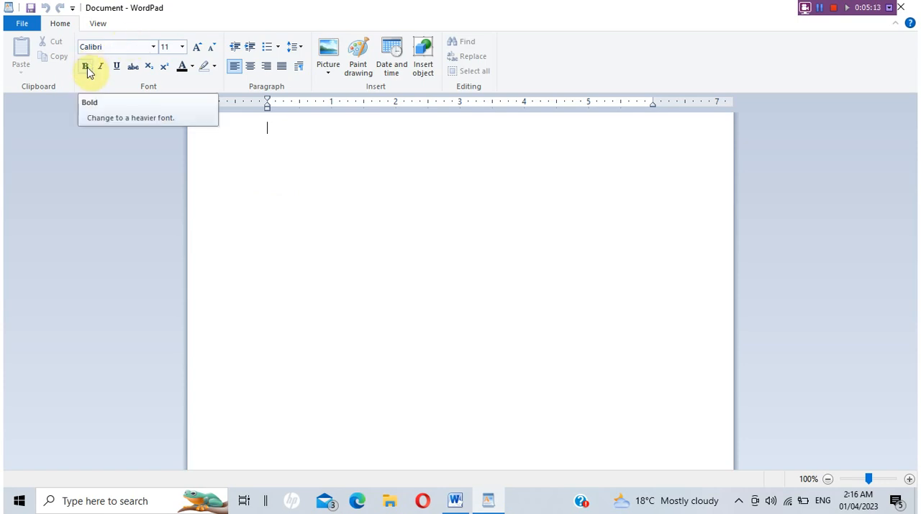
# Examine WordPad's available fonts and line spacing options without changing anything.
pyautogui.click(152, 48)
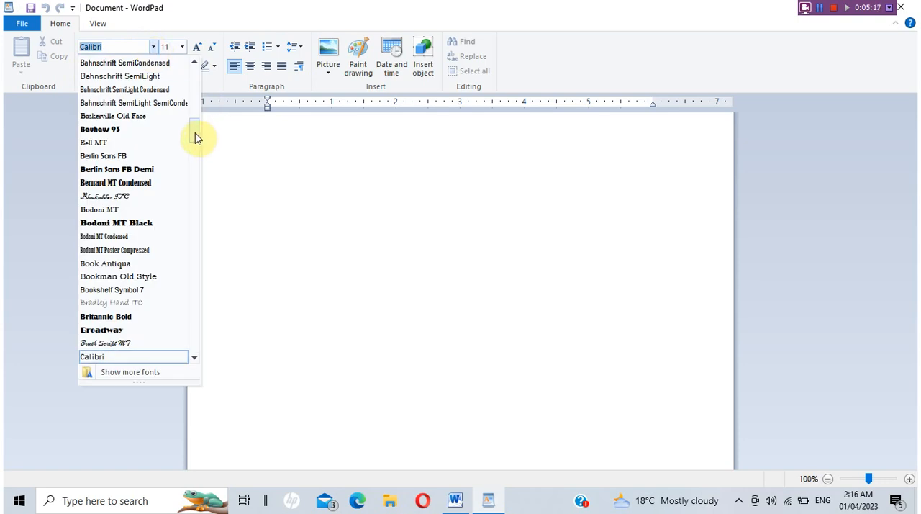
pyautogui.moveTo(198, 137)
pyautogui.mouseDown()
pyautogui.moveTo(198, 67)
pyautogui.moveTo(202, 137)
pyautogui.mouseUp()
pyautogui.click(354, 243)
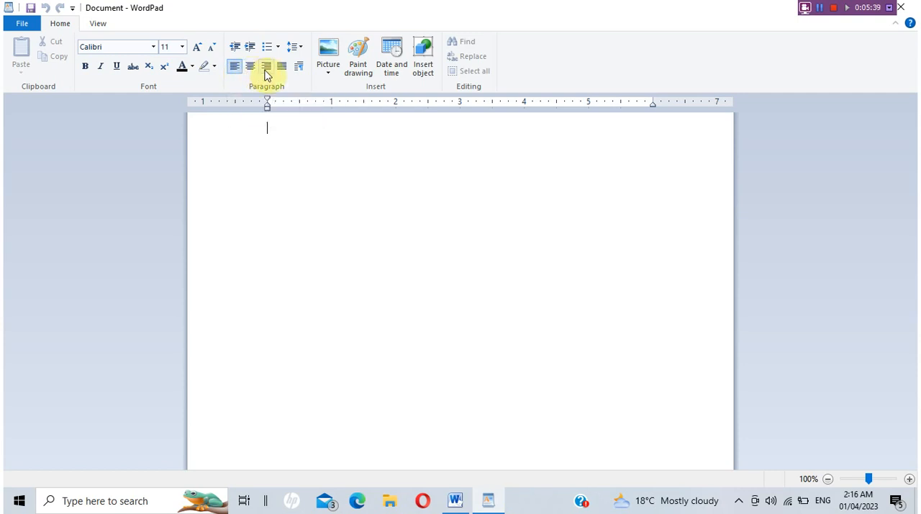
pyautogui.click(298, 47)
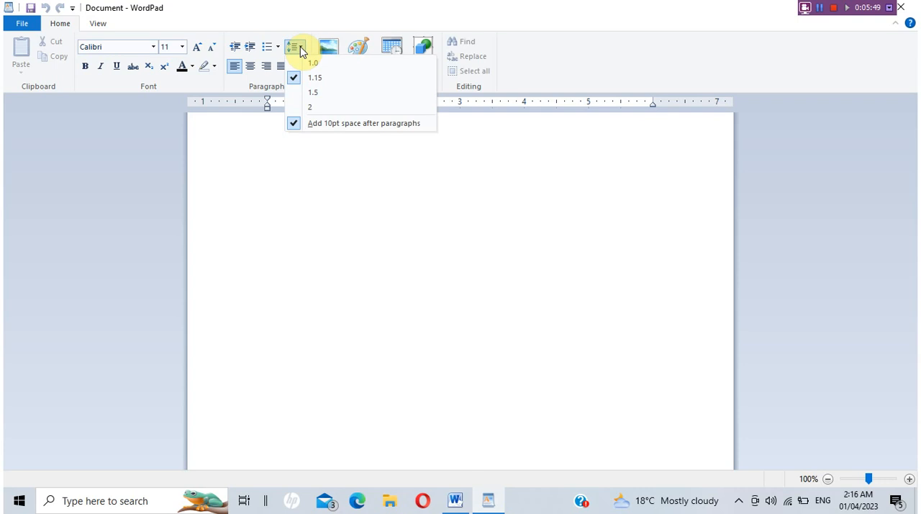
pyautogui.click(374, 287)
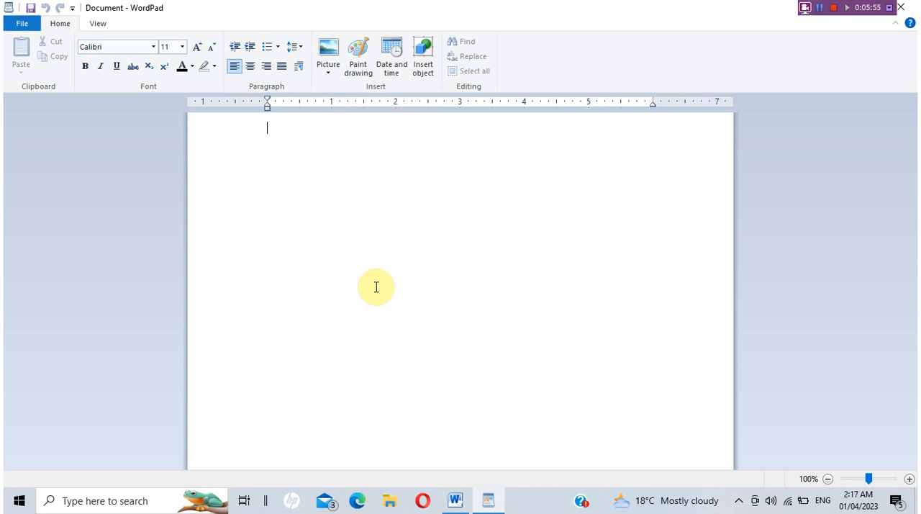
# Enter the text "Pakistan is Muslim" in the empty document.
pyautogui.write('Pakis')
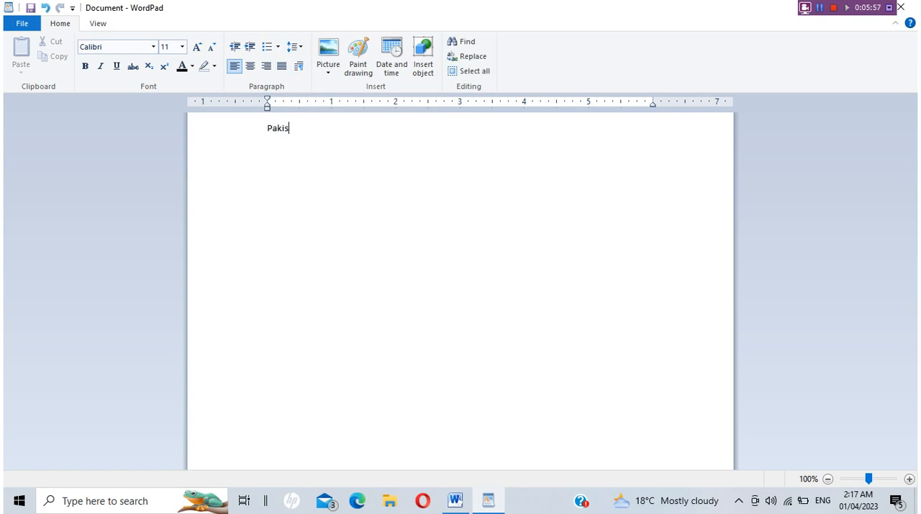
pyautogui.write('tan is Muslim')
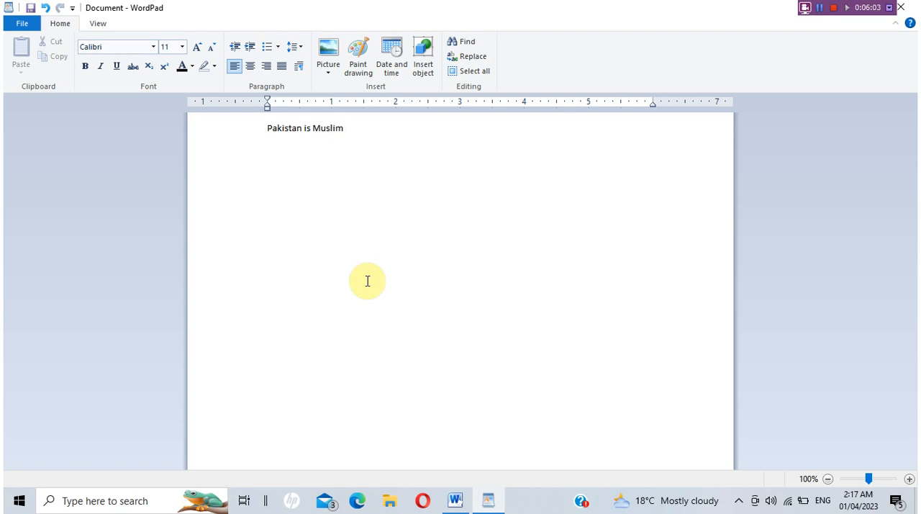
# Format only the letter "s" of "is" with size 72 and the Berlin Sans FB font.
pyautogui.doubleClick(307, 129)
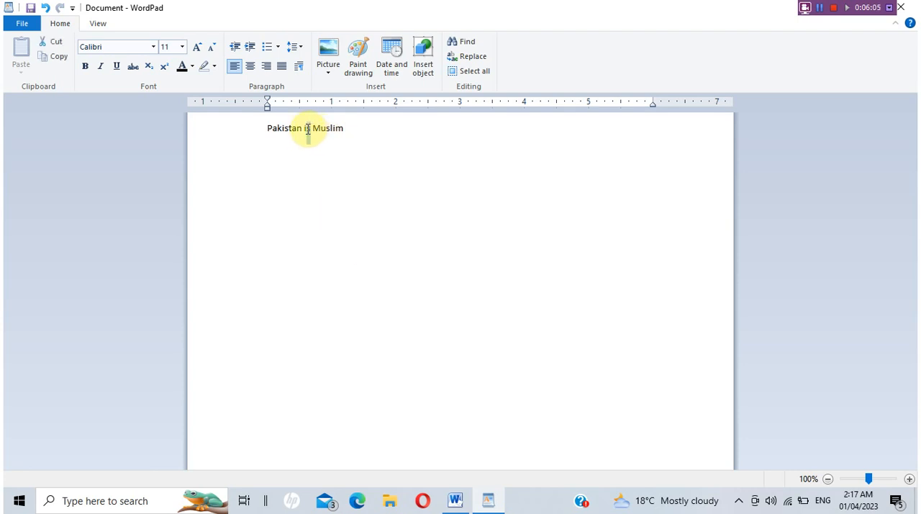
pyautogui.click(182, 48)
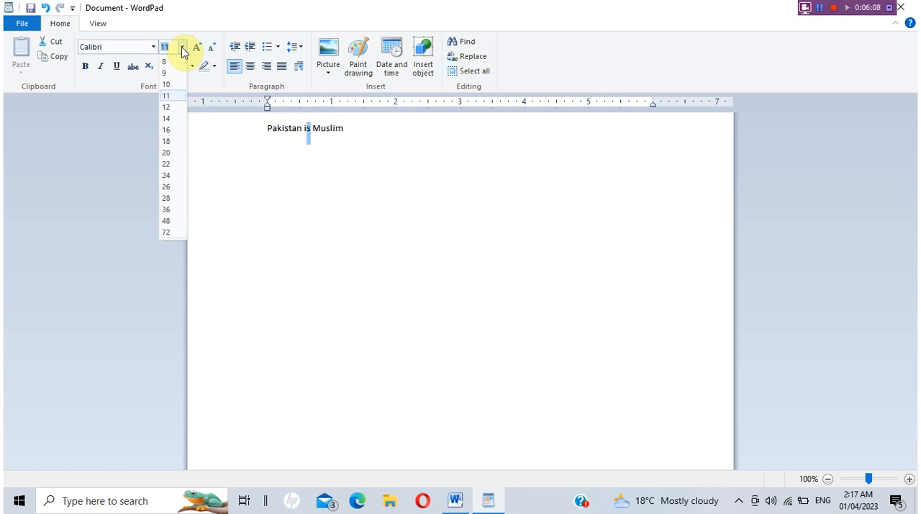
pyautogui.click(166, 231)
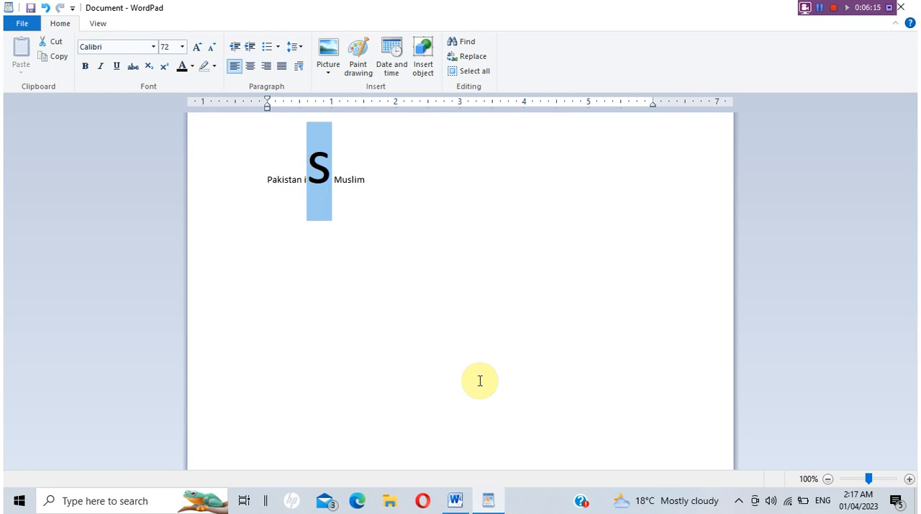
pyautogui.click(154, 43)
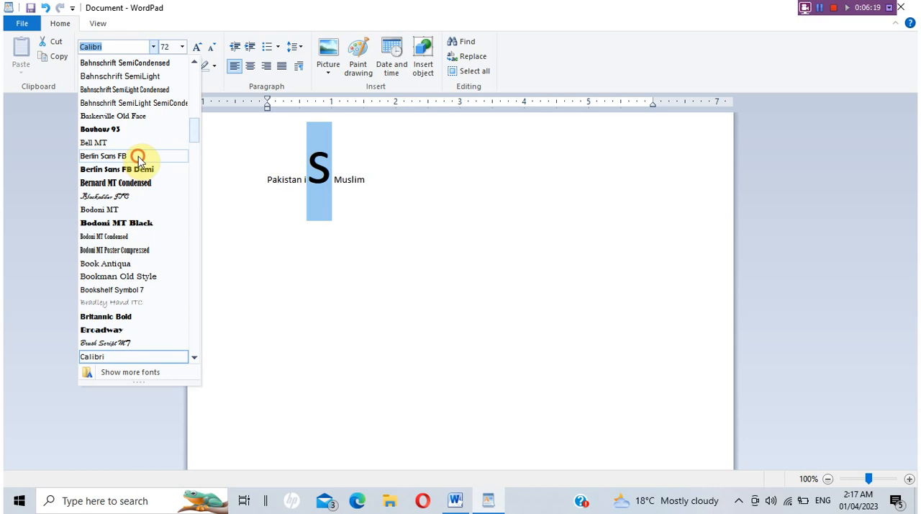
pyautogui.click(138, 156)
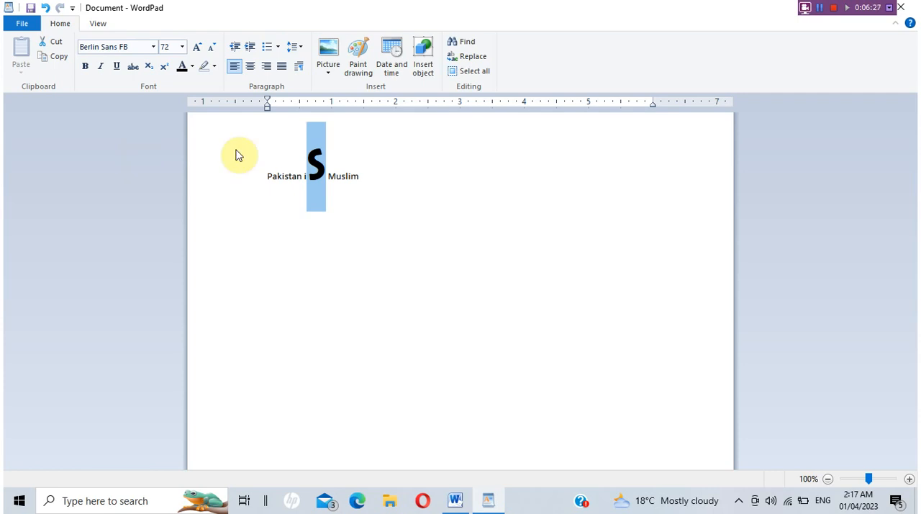
# Select the whole line "Pakistan is Muslim", and minimize WordPad to switch to the blank Microsoft Word document.
pyautogui.click(267, 179)
pyautogui.moveTo(267, 179); pyautogui.dragTo(359, 194)
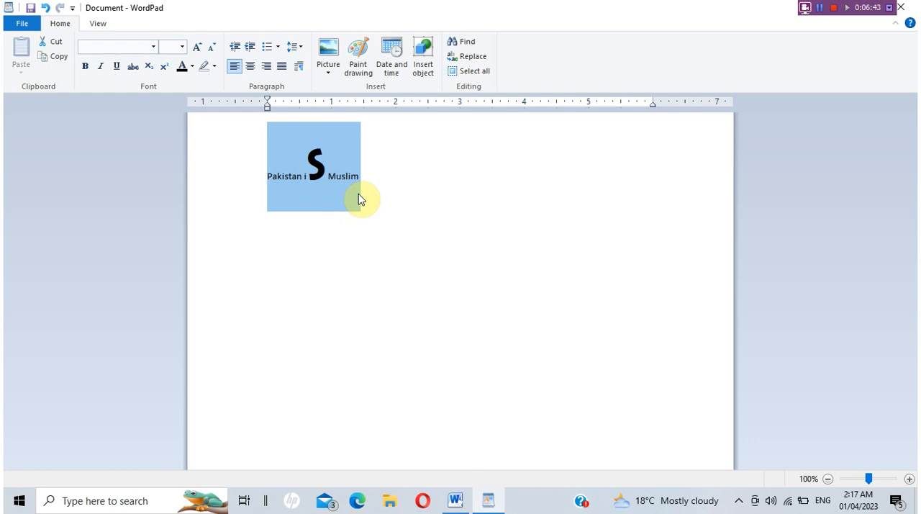
pyautogui.doubleClick(716, 7)
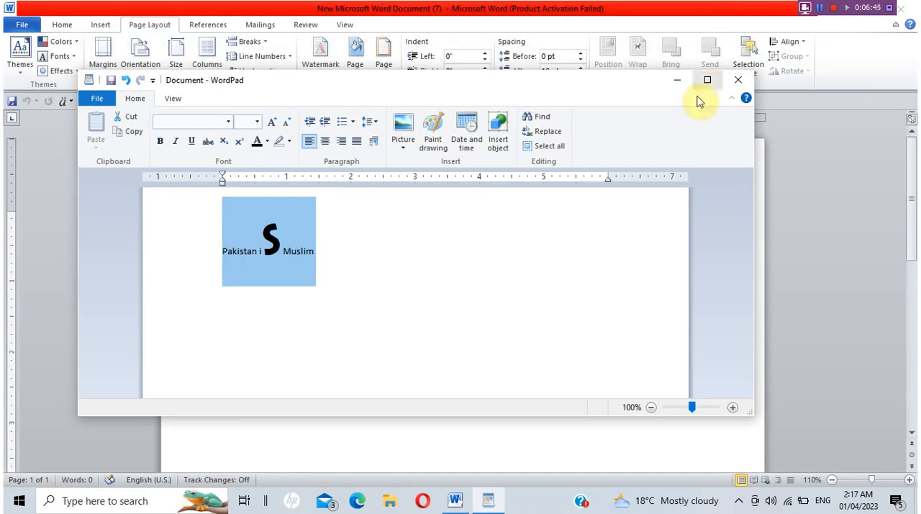
pyautogui.click(678, 79)
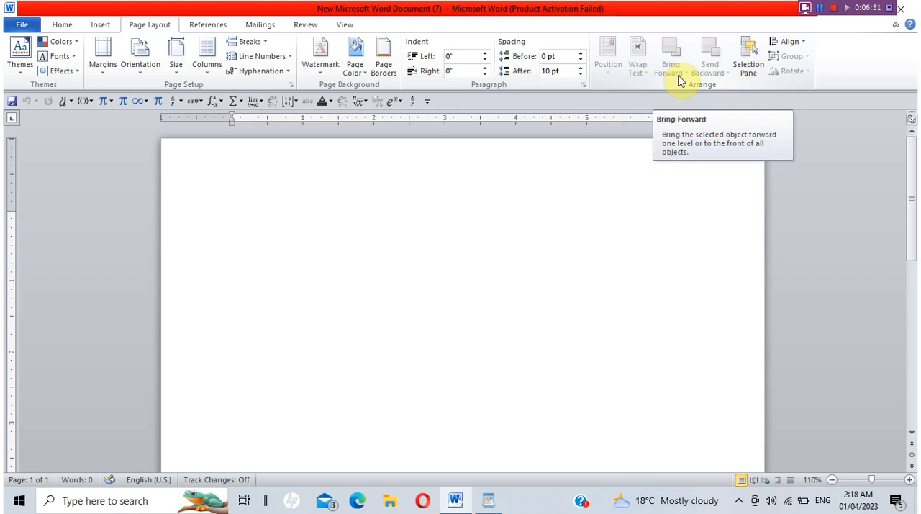
# Examine the file types available for saving the document, cancel without saving, and return to the home formatting commands.
pyautogui.click(23, 25)
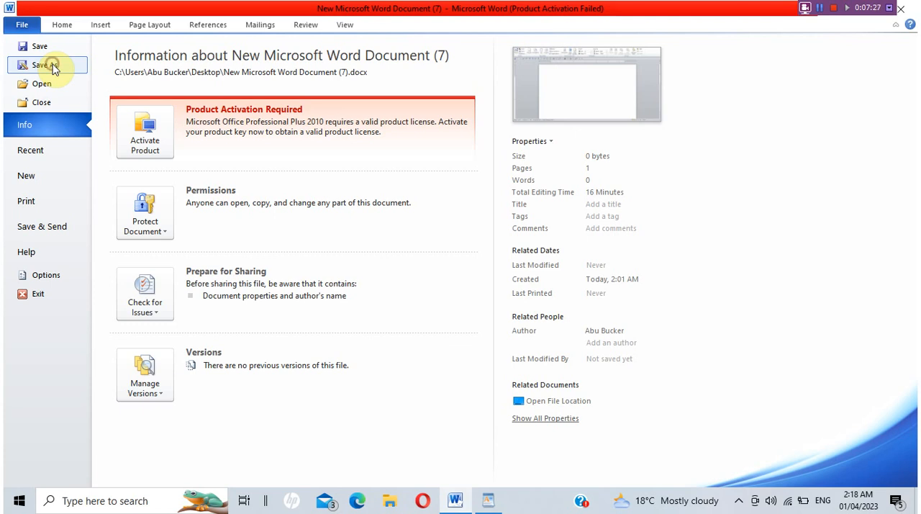
pyautogui.press('Escape')
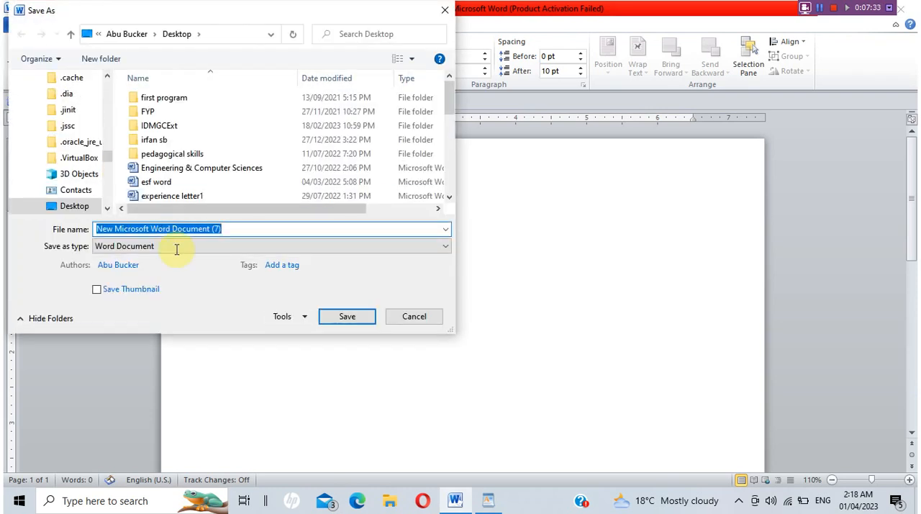
pyautogui.click(182, 246)
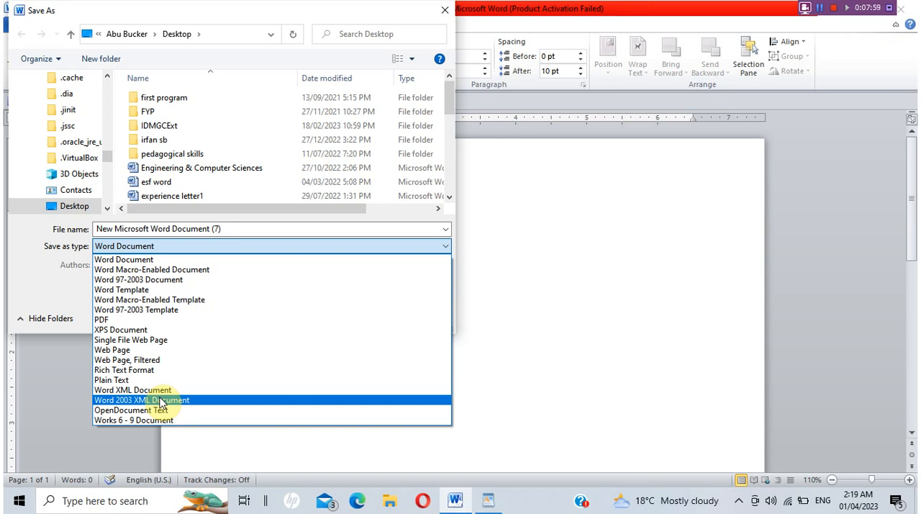
pyautogui.click(164, 249)
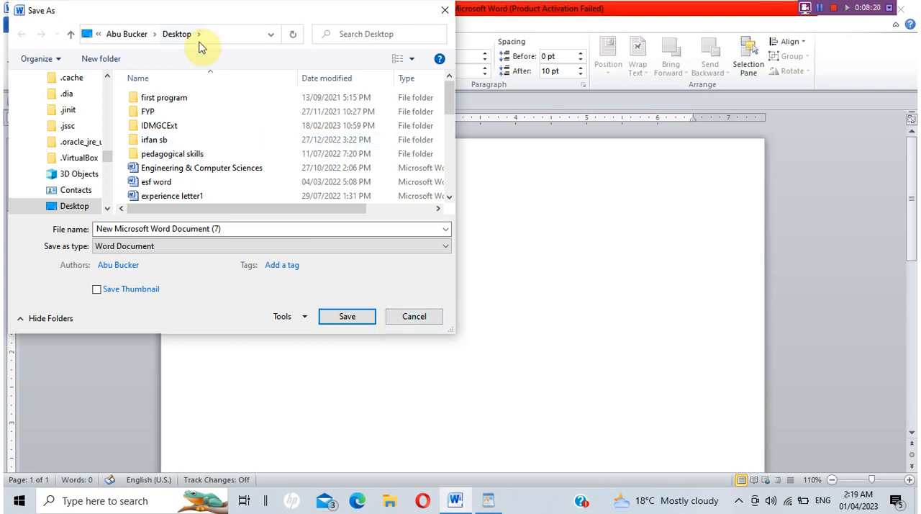
pyautogui.click(414, 316)
pyautogui.click(62, 26)
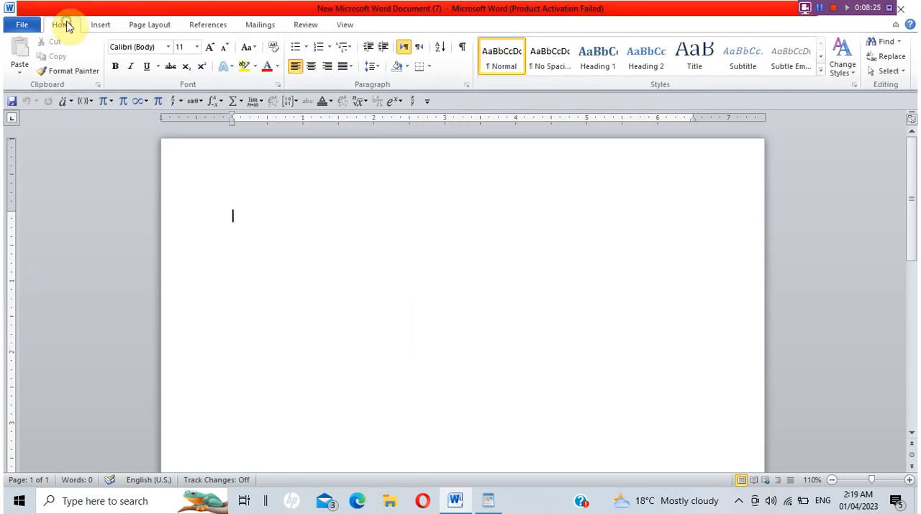
pyautogui.click(21, 26)
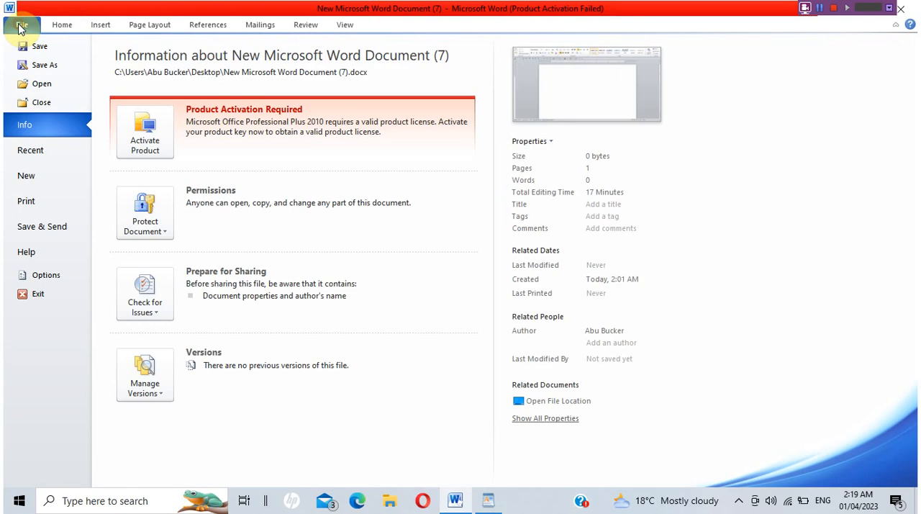
pyautogui.click(61, 26)
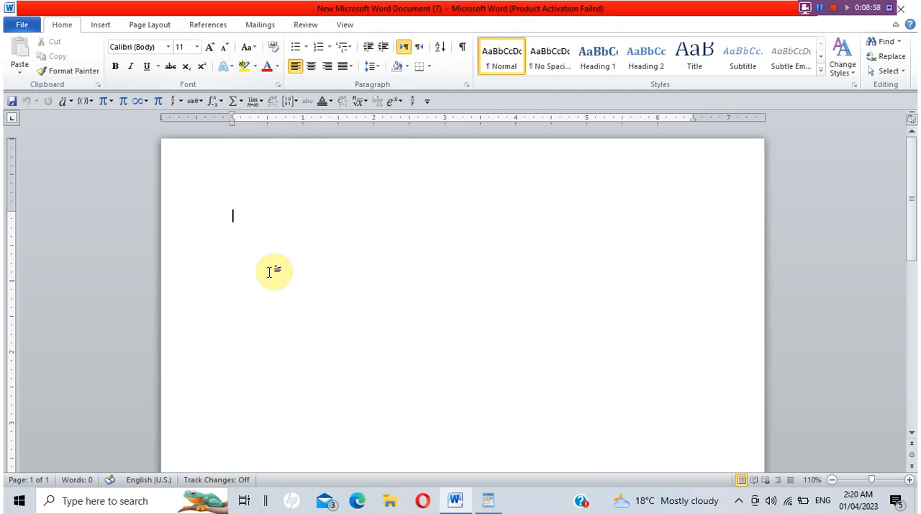
# Enter the sentence "This is my country and I am the citizen of that country" in the blank document.
pyautogui.write('this')
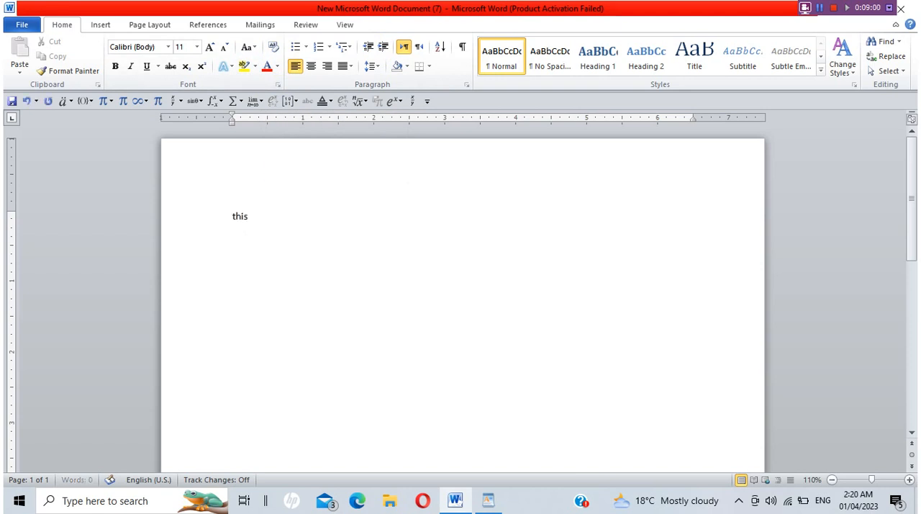
pyautogui.write(' is my country and I a')
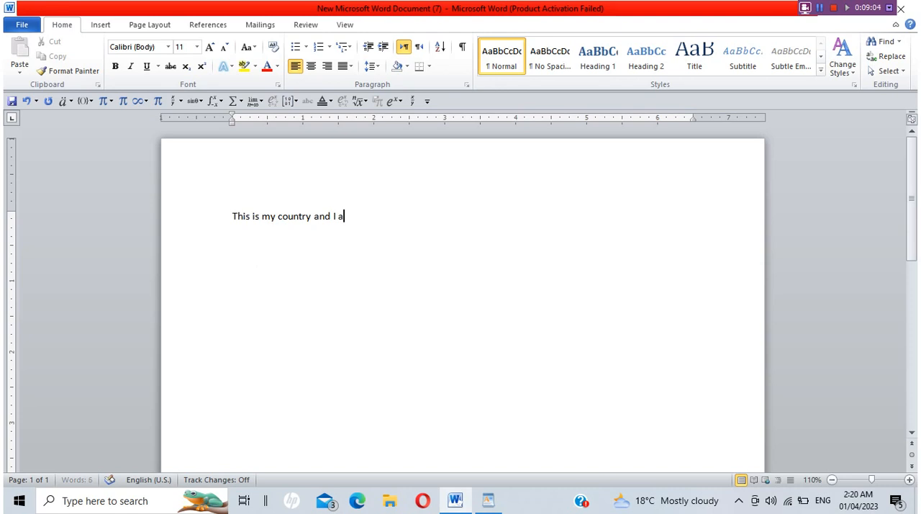
pyautogui.write('m the citizen of that country')
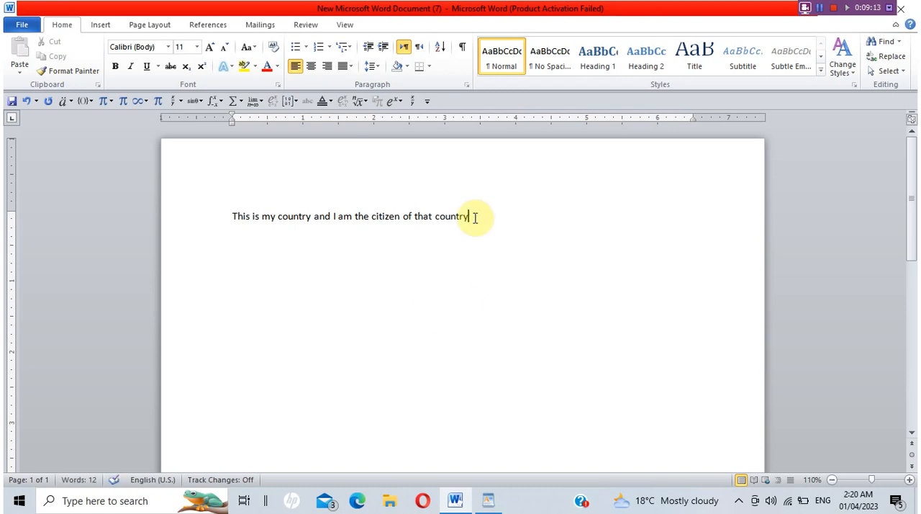
# Color the whole sentence in standard red and highlight it in yellow.
pyautogui.moveTo(473, 217); pyautogui.dragTo(231, 218)
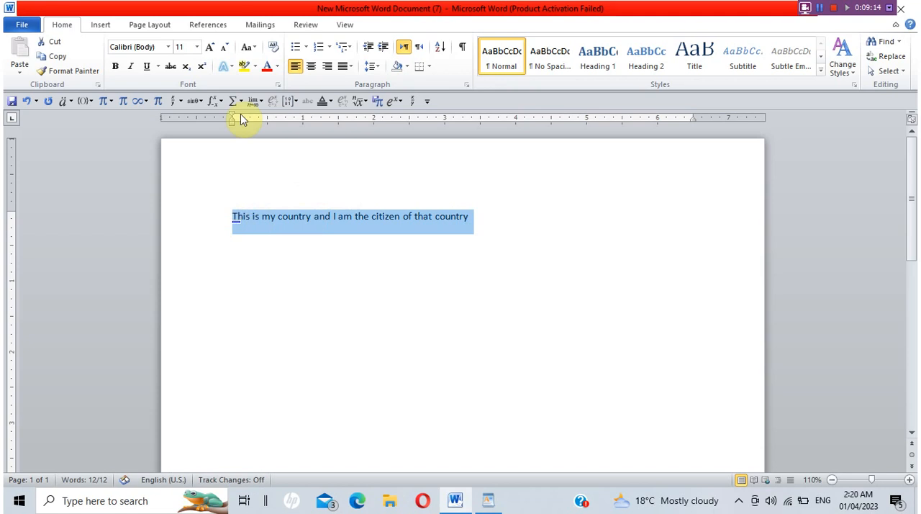
pyautogui.click(278, 67)
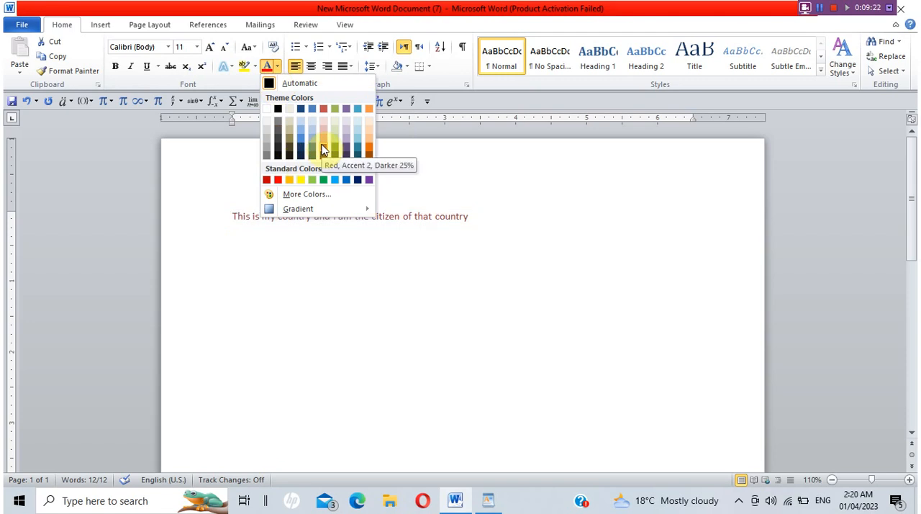
pyautogui.click(279, 184)
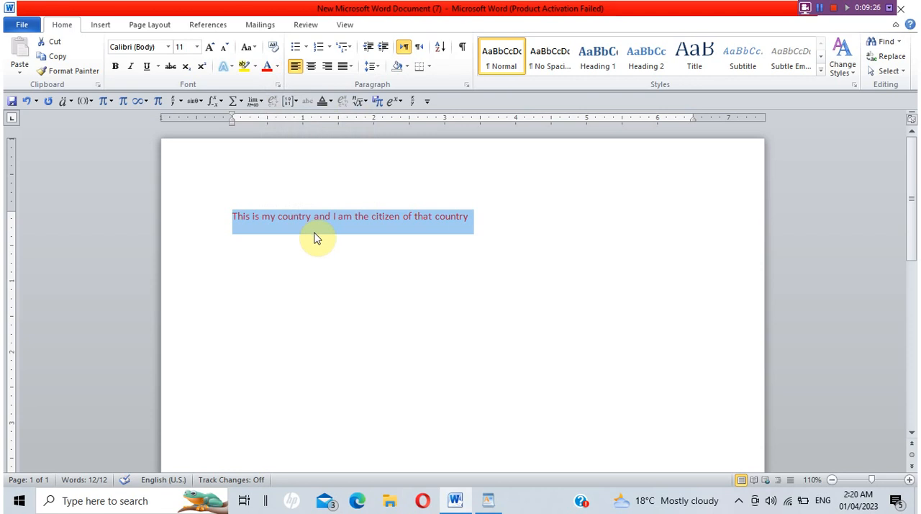
pyautogui.click(256, 66)
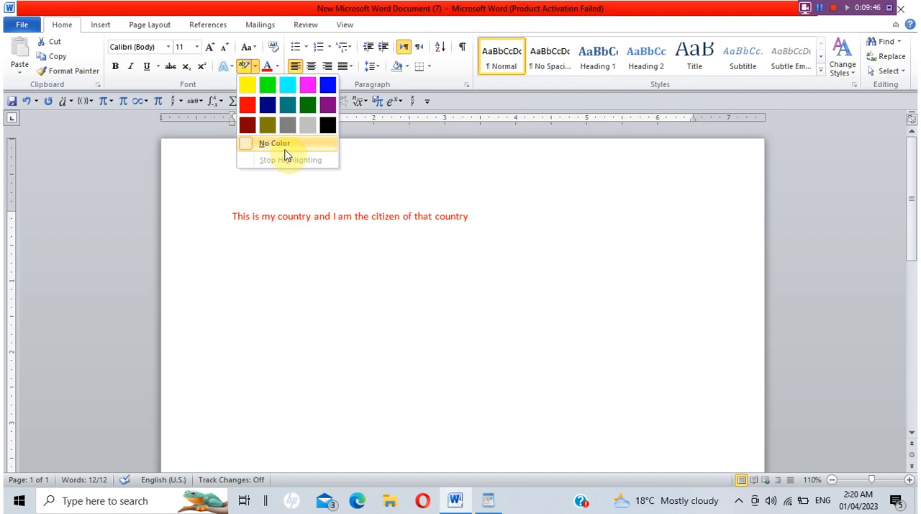
pyautogui.click(247, 83)
pyautogui.click(368, 271)
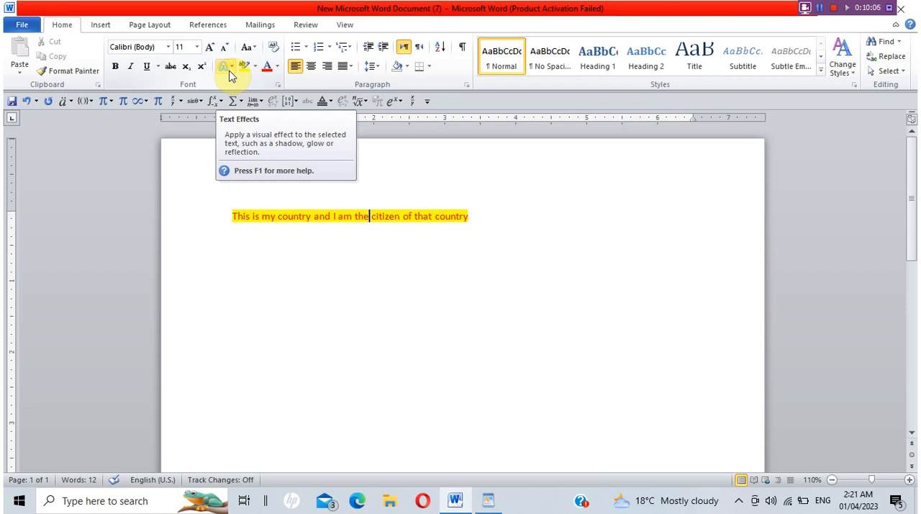
# Center the highlighted sentence on the page, and change its alignment to right.
pyautogui.click(468, 215)
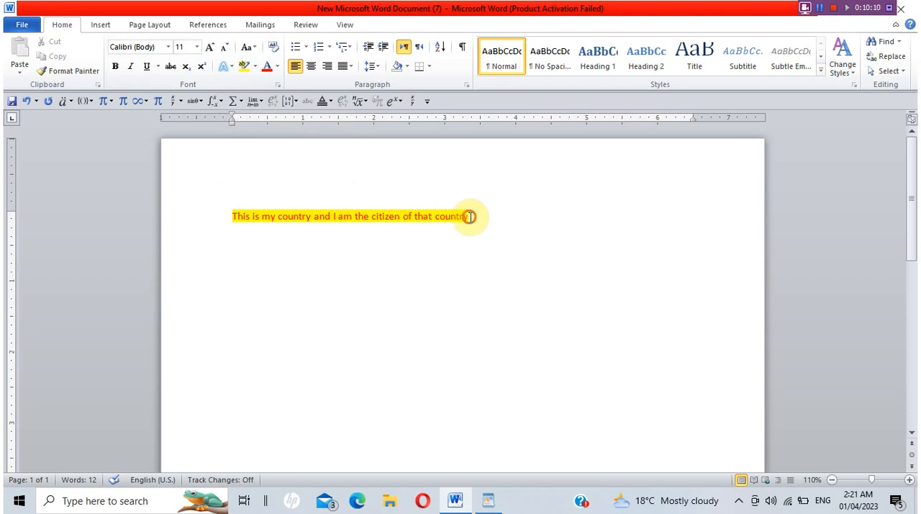
pyautogui.moveTo(466, 216); pyautogui.dragTo(233, 215)
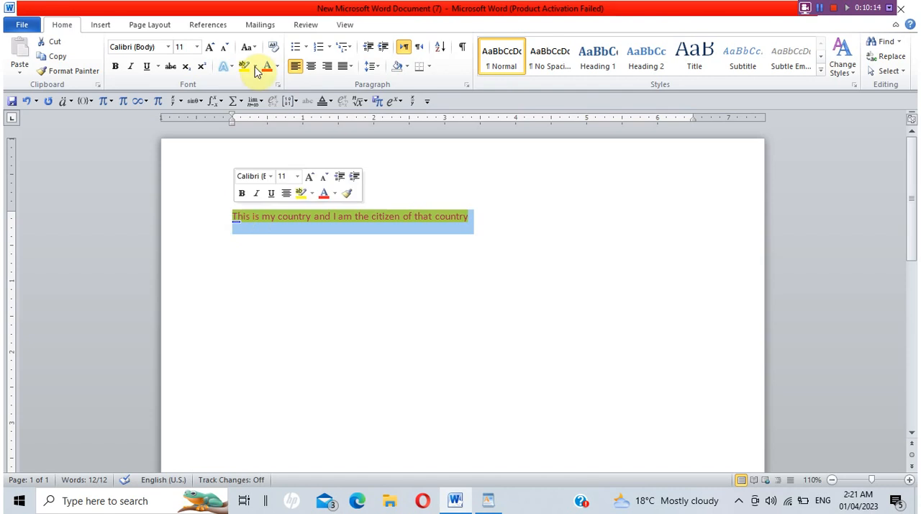
pyautogui.click(310, 70)
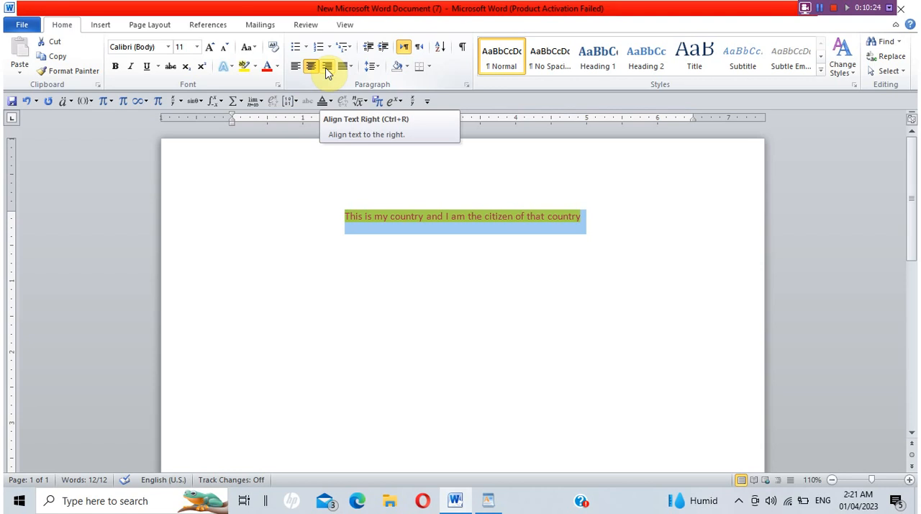
pyautogui.click(326, 67)
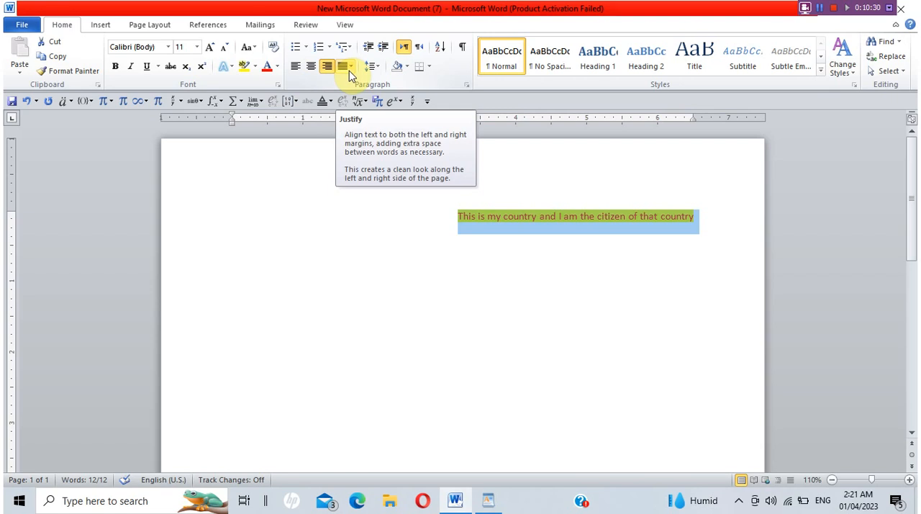
pyautogui.click(473, 277)
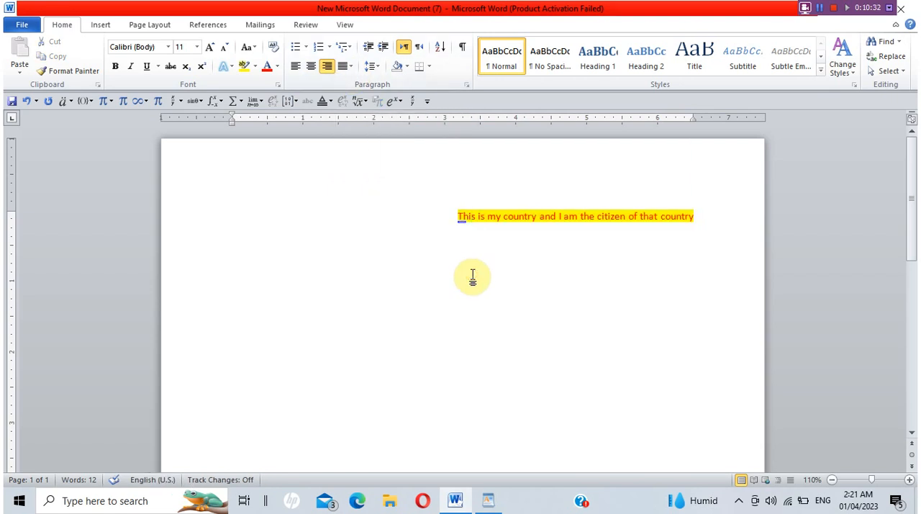
# Undo the alignment, highlight, font color and last typed words, and delete the remaining "I" after "This is my country and".
pyautogui.hotkey('ctrl', 'z')
pyautogui.hotkey('ctrl', 'z')
pyautogui.hotkey('ctrl', 'z')
pyautogui.hotkey('ctrl', 'z')
pyautogui.hotkey('ctrl', 'z')
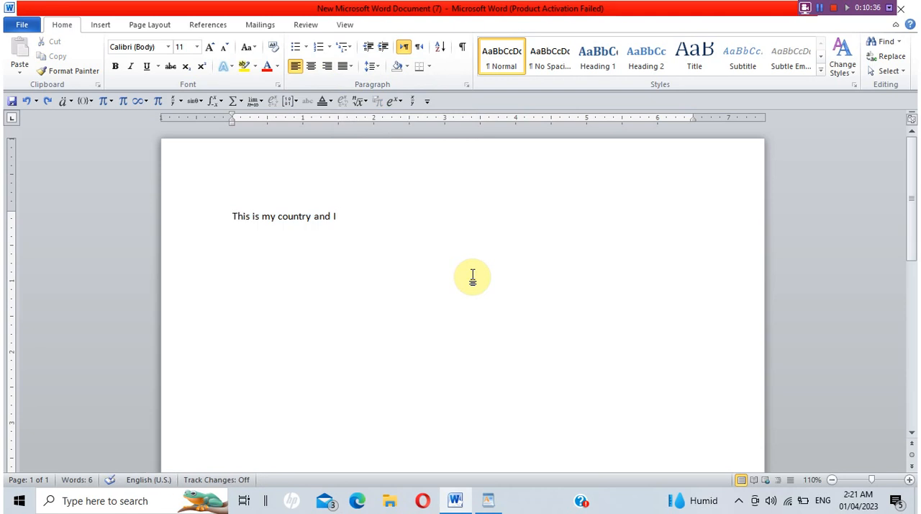
pyautogui.press('BackSpace')
pyautogui.press('BackSpace')
# Continue the sentence with "we live in Pakistan, I am a student, I study computer".
pyautogui.write('we li')
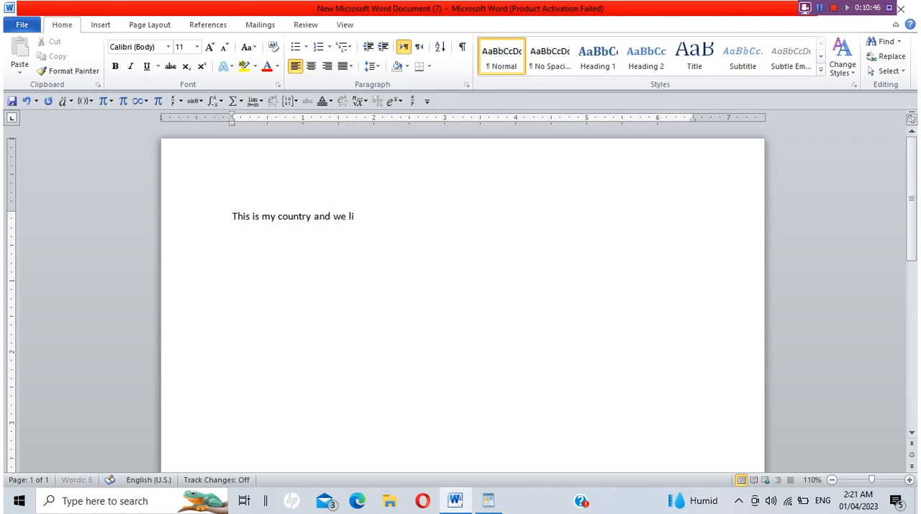
pyautogui.write('ve n')
pyautogui.write('n Pakistan')
pyautogui.write(', i am a stude')
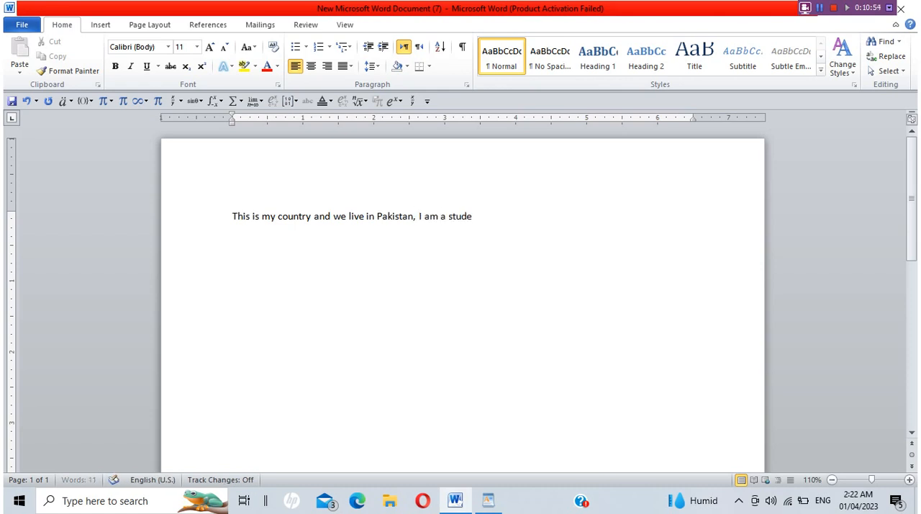
pyautogui.write('nt, I study com0ute')
pyautogui.press('BackSpace')
pyautogui.press('BackSpace')
pyautogui.press('BackSpace')
pyautogui.press('BackSpace')
pyautogui.write('puter')
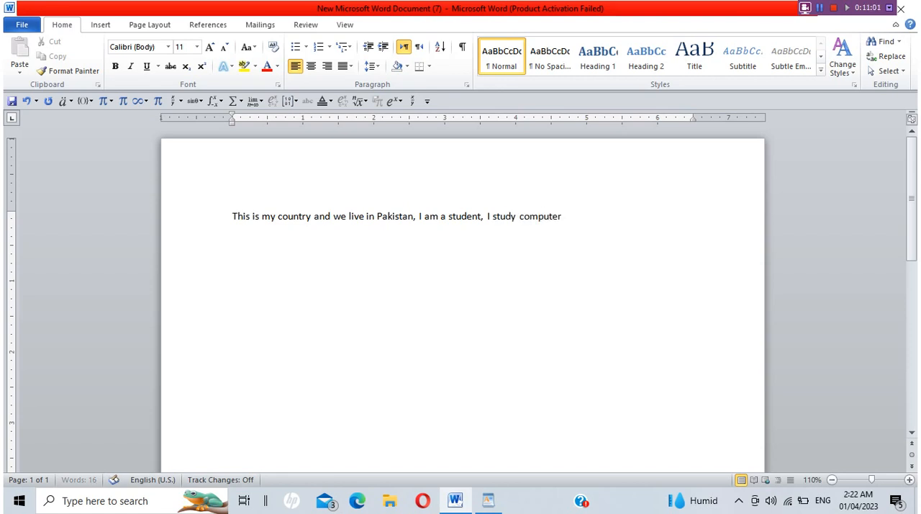
pyautogui.write(' and I live in ')
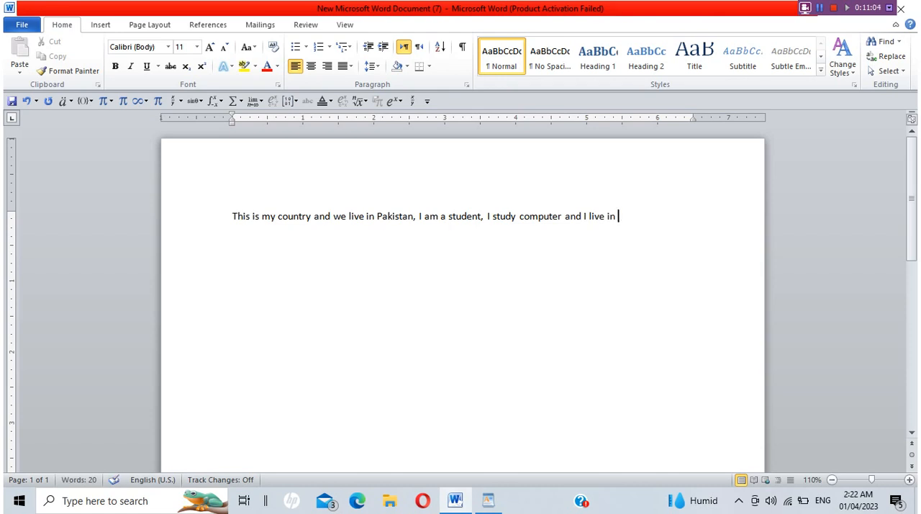
pyautogui.write('Faisalabad')
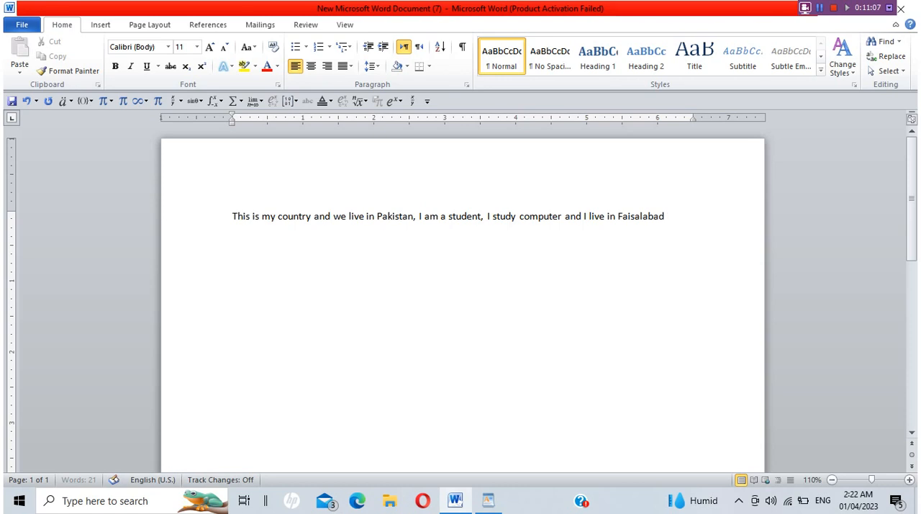
pyautogui.write(' which the ')
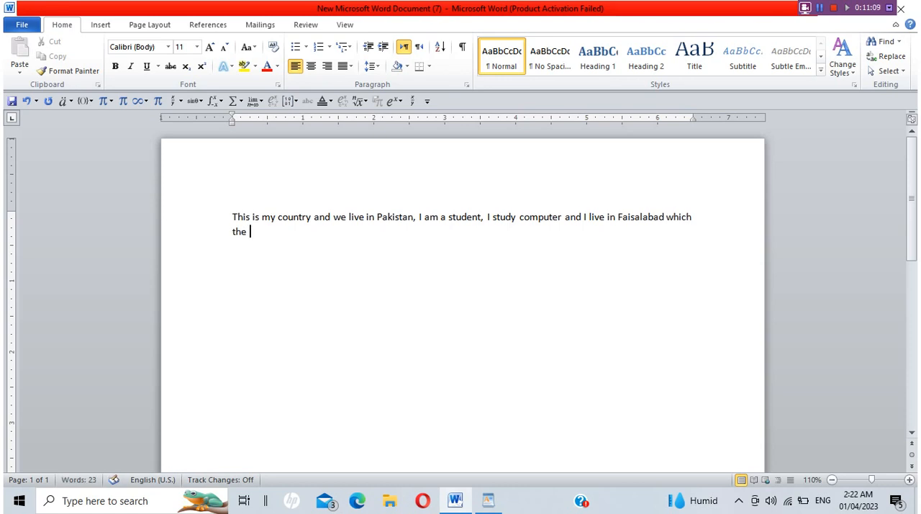
pyautogui.write('city o9f Text')
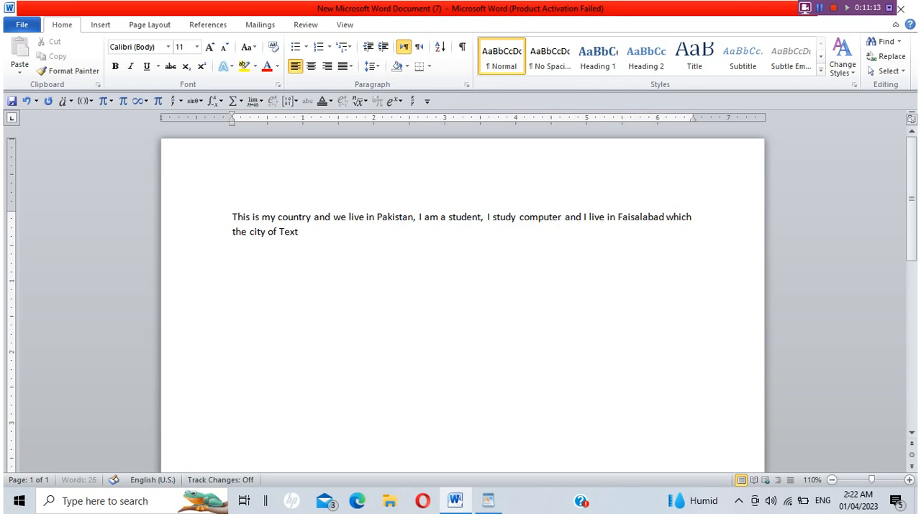
pyautogui.write('ile')
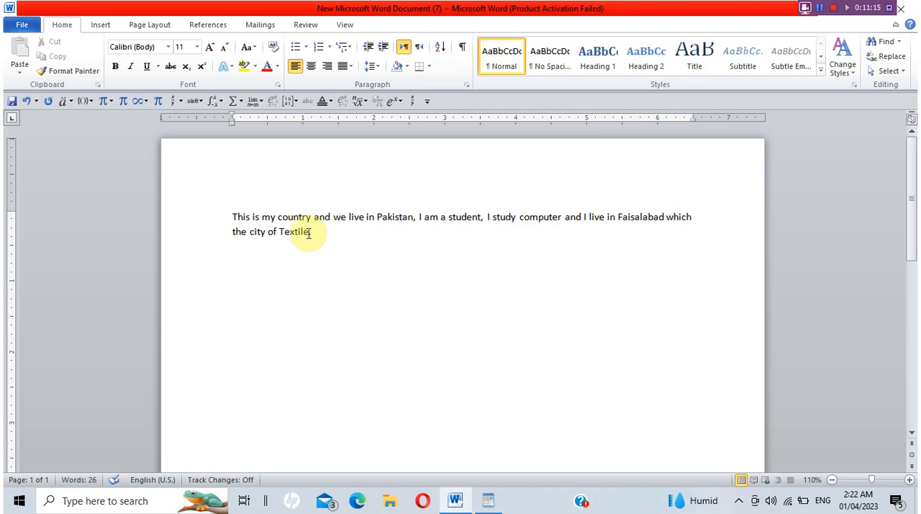
pyautogui.write('.')
# Try center alignment on the whole two-line paragraph, and set it to right alignment.
pyautogui.tripleClick(312, 233)
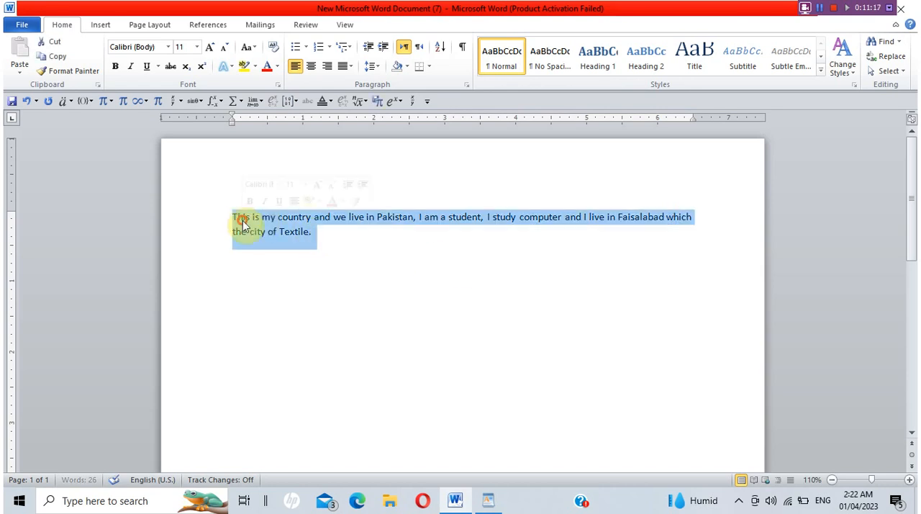
pyautogui.click(311, 67)
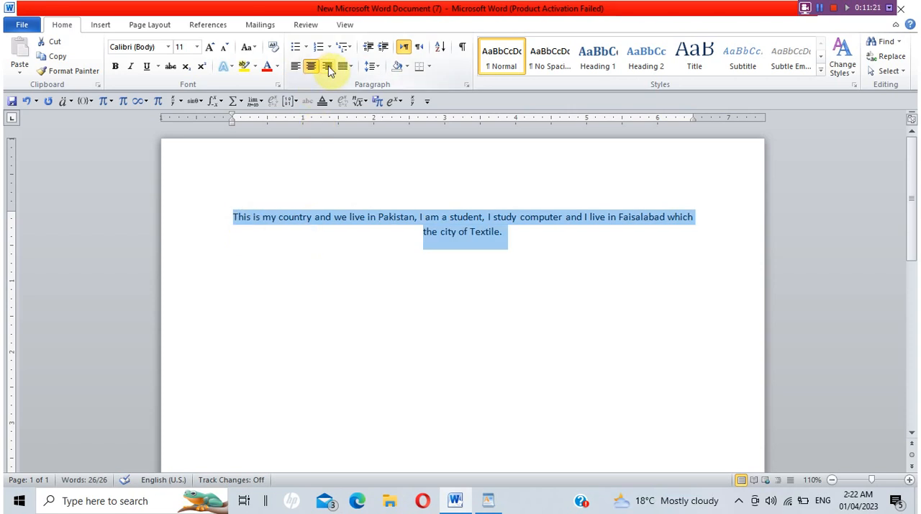
pyautogui.click(328, 67)
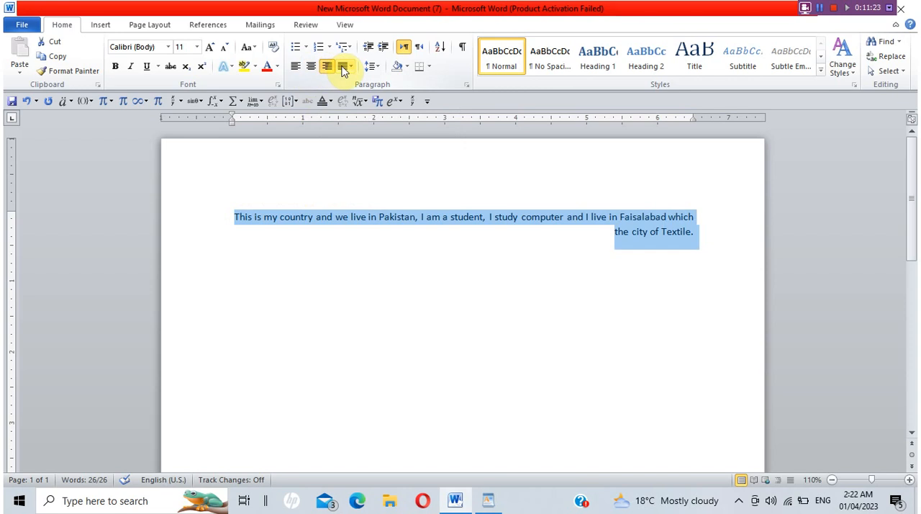
# Try justified alignment on the whole paragraph, and set it back to right alignment.
pyautogui.click(349, 66)
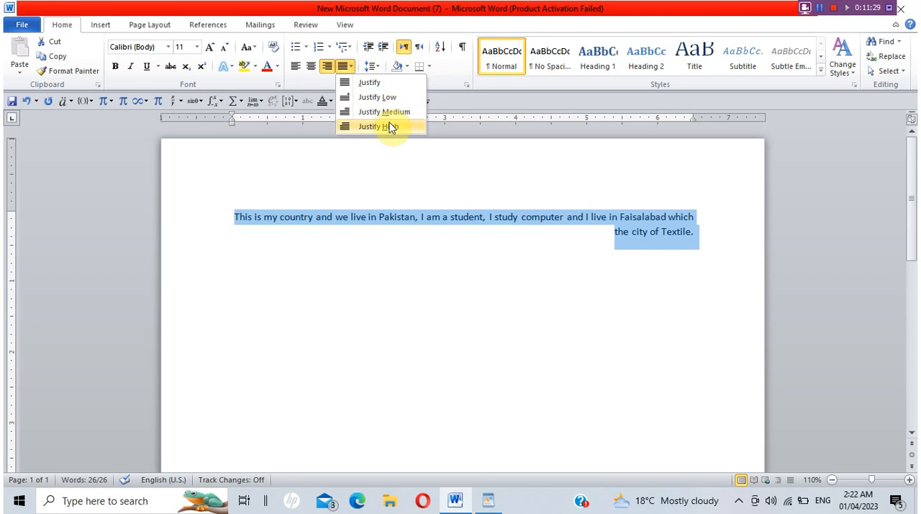
pyautogui.click(367, 83)
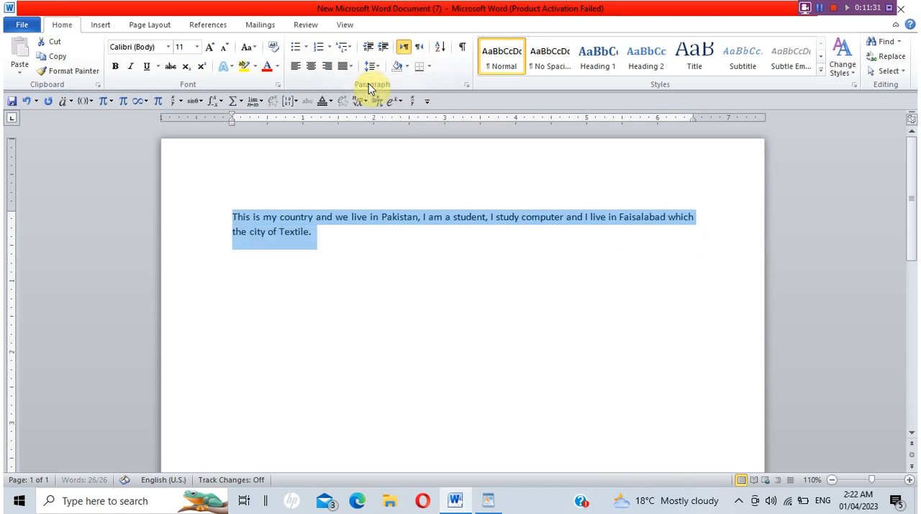
pyautogui.click(327, 66)
pyautogui.click(627, 259)
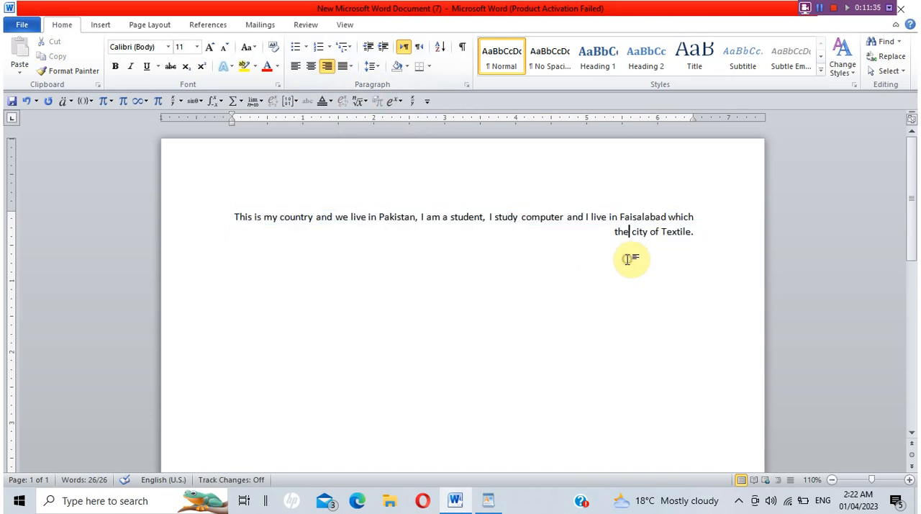
# Add the sentence "I belong of a computer domain." at the end of the paragraph.
pyautogui.click(696, 232)
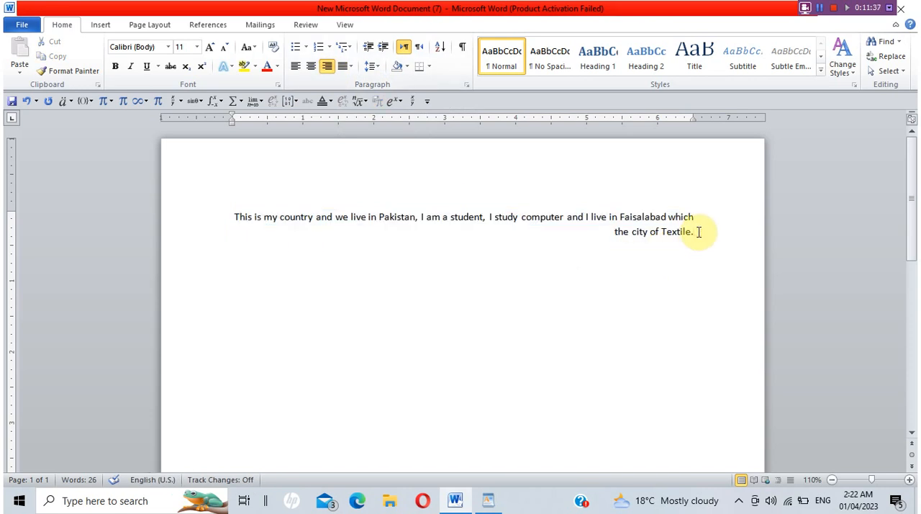
pyautogui.write('I be')
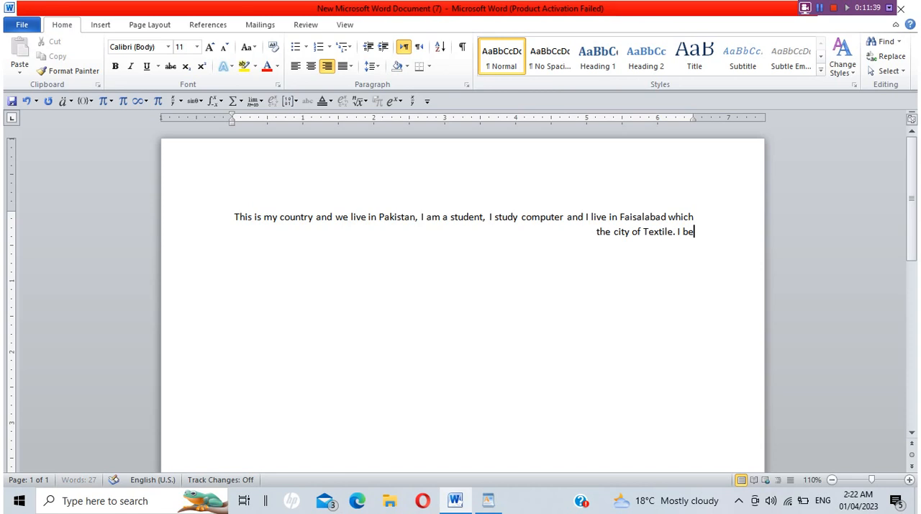
pyautogui.write('long of ')
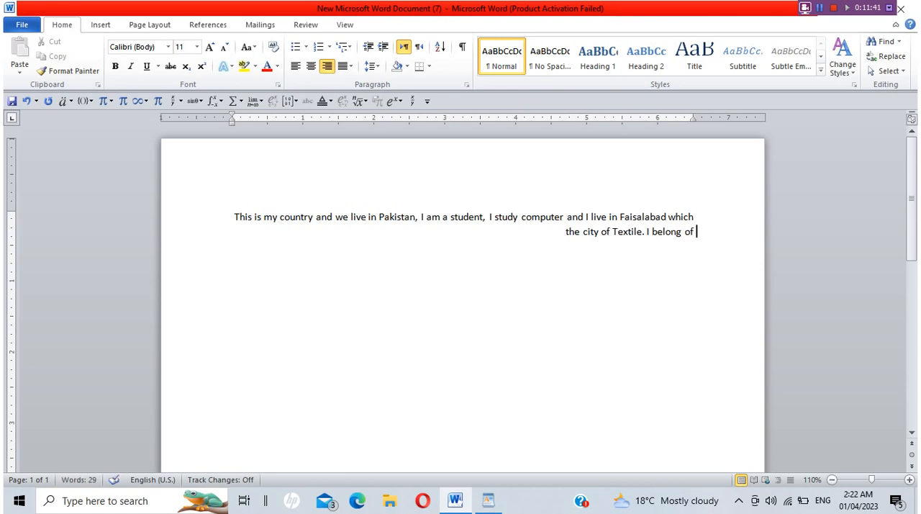
pyautogui.write('a com-u')
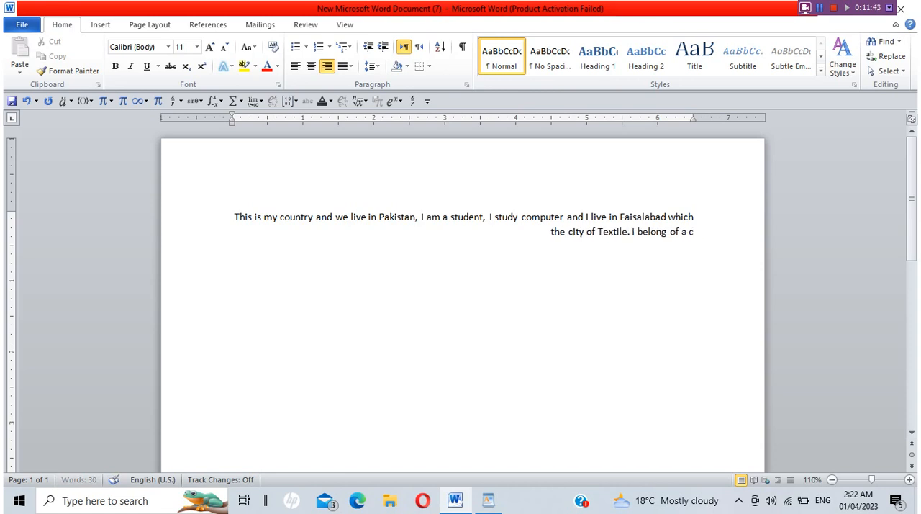
pyautogui.press('BackSpace')
pyautogui.press('BackSpace')
pyautogui.write('[u')
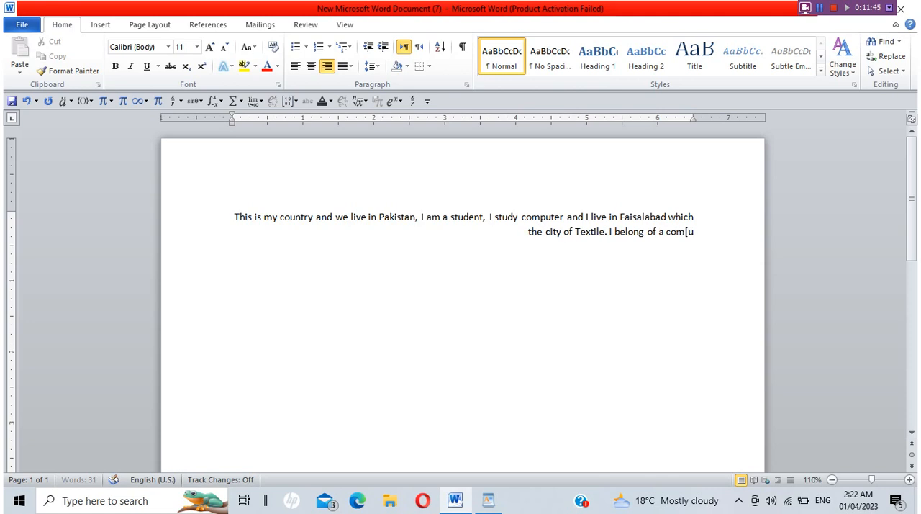
pyautogui.press('BackSpace')
pyautogui.press('BackSpace')
pyautogui.write('[u')
pyautogui.press('BackSpace')
pyautogui.press('BackSpace')
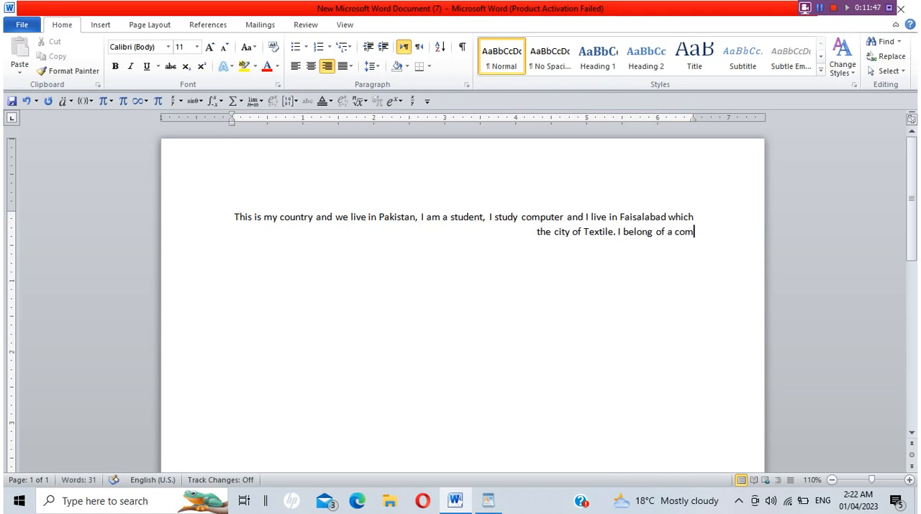
pyautogui.write('puter')
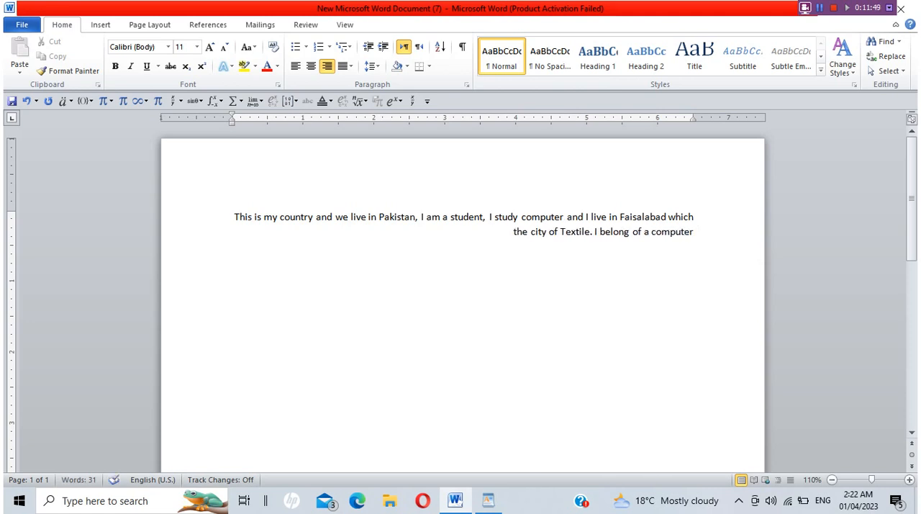
pyautogui.write(' domain.')
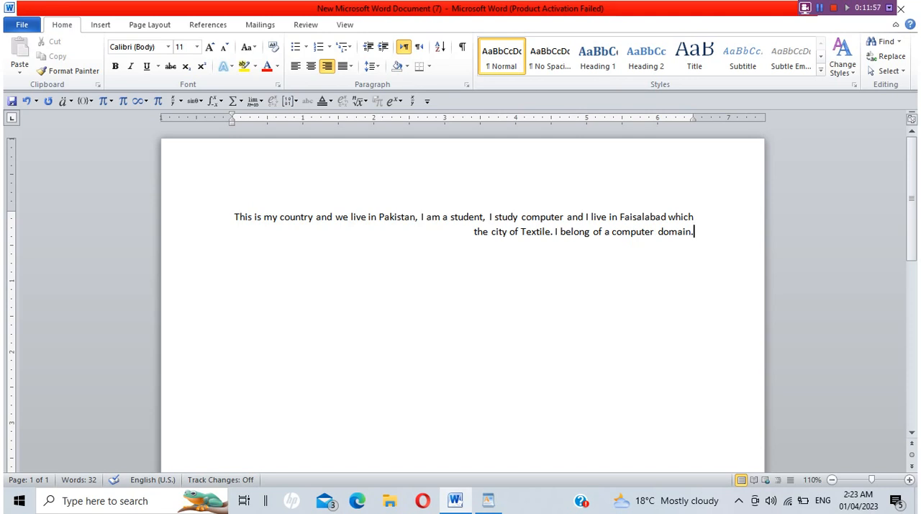
# Append "This is the exact place of my domain." while trying left and center alignment on the paragraph.
pyautogui.click(296, 68)
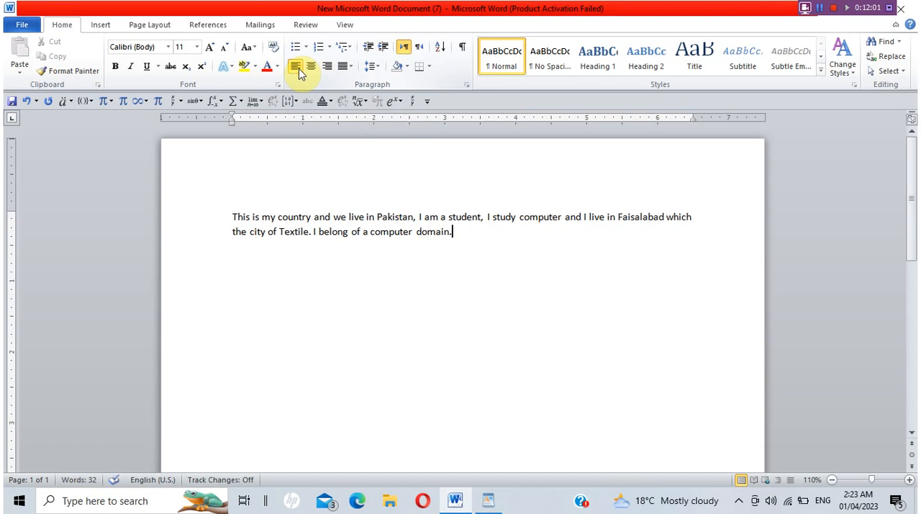
pyautogui.write('This')
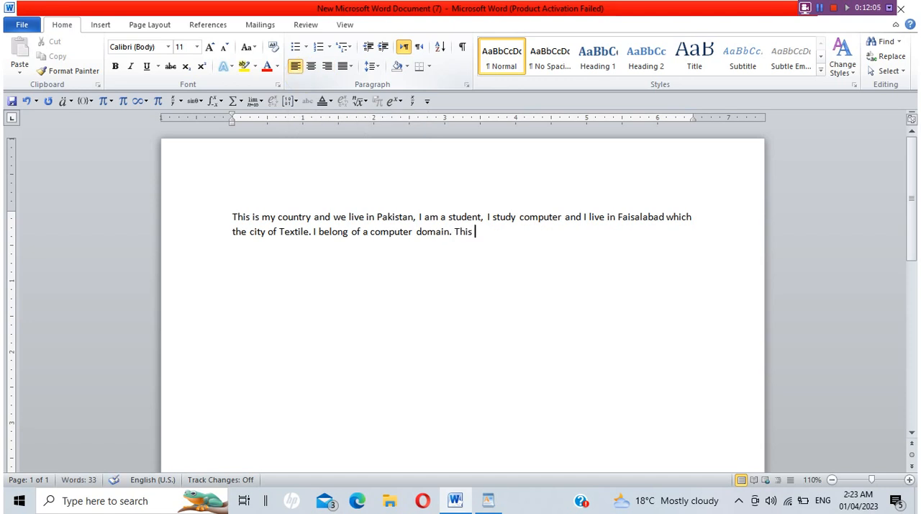
pyautogui.click(311, 67)
pyautogui.write('is the')
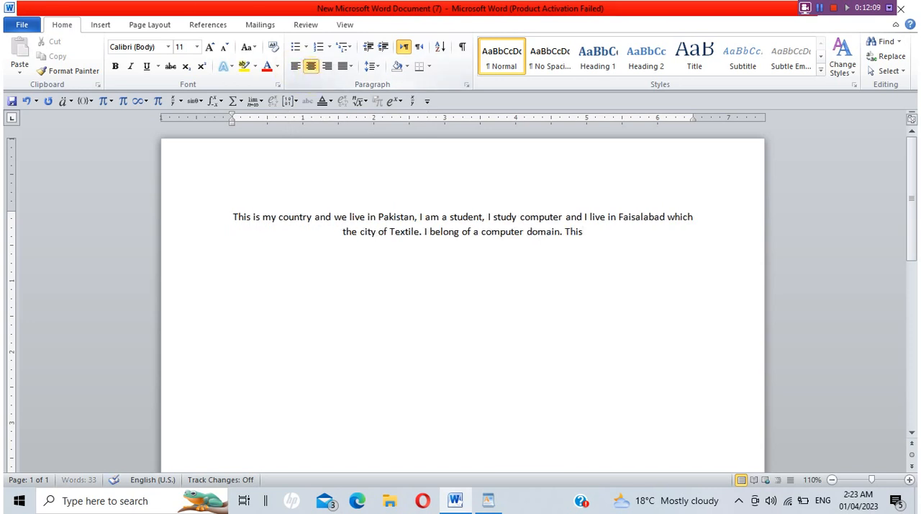
pyautogui.write(' exa')
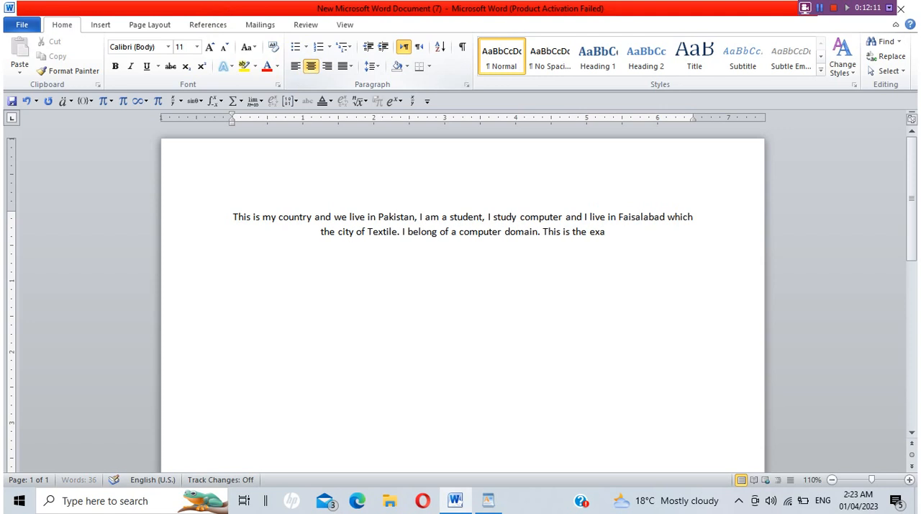
pyautogui.write('ct place of')
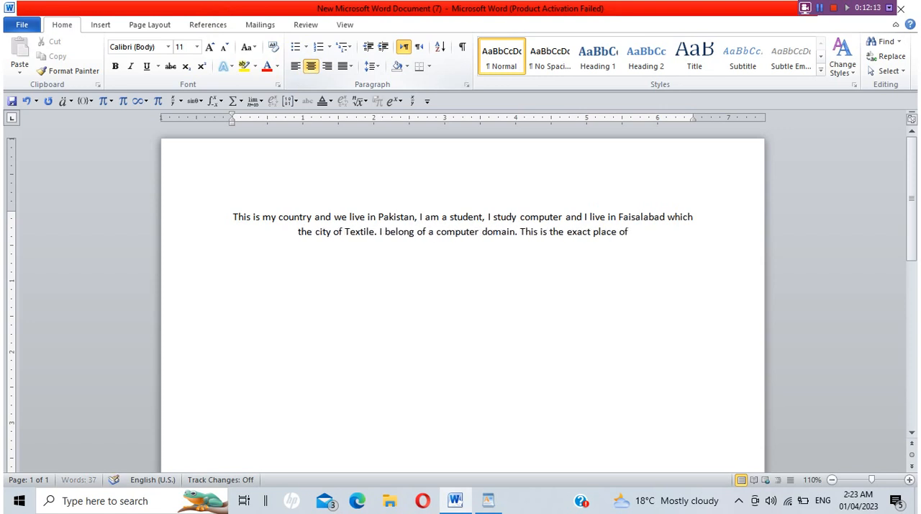
pyautogui.write(' my domain.')
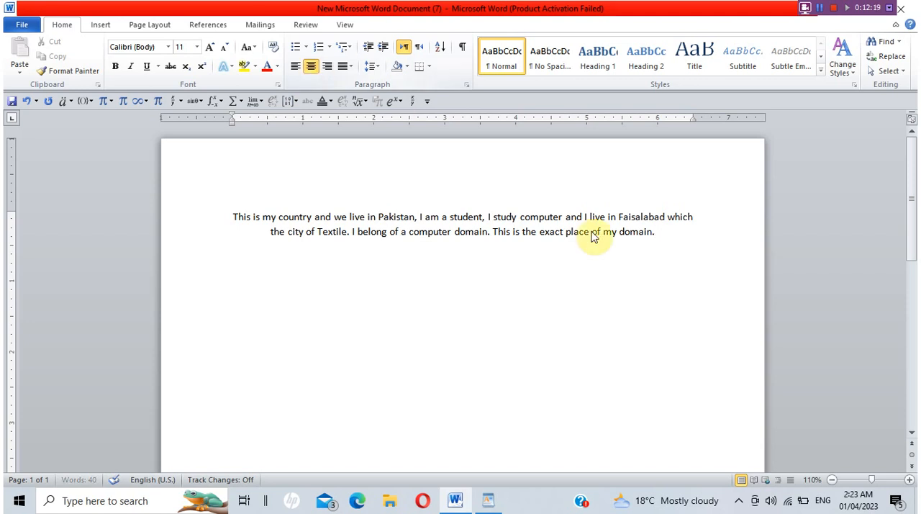
# Apply standard Justify alignment to the whole two-line paragraph.
pyautogui.moveTo(660, 233); pyautogui.dragTo(226, 218)
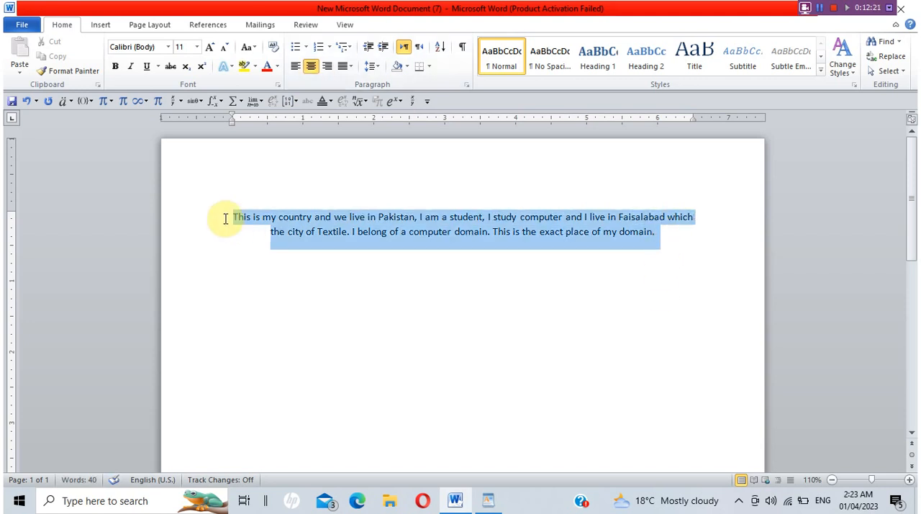
pyautogui.click(348, 66)
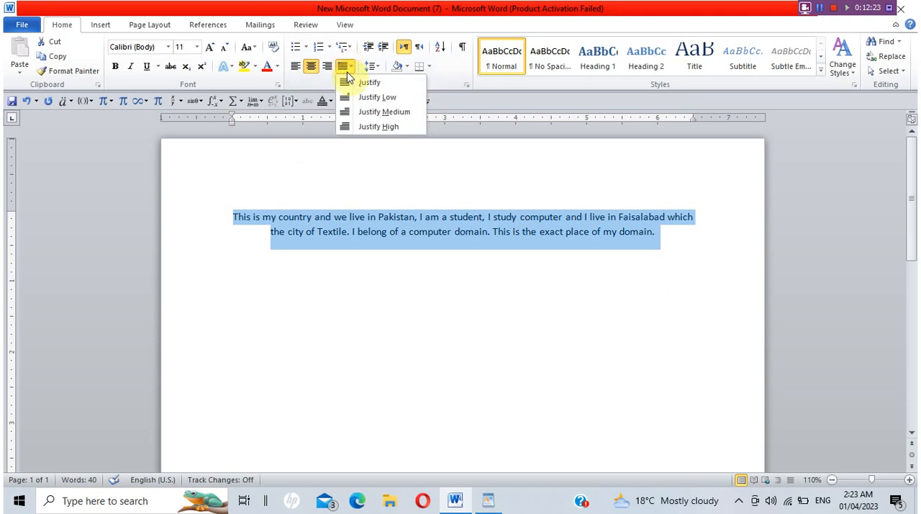
pyautogui.click(351, 83)
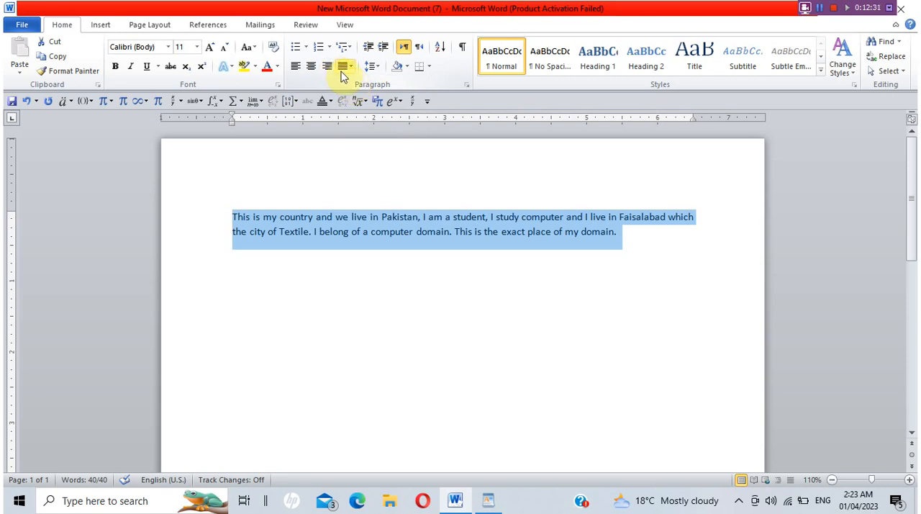
# Remove the space after the justified paragraph and recheck its line spacing options.
pyautogui.click(374, 67)
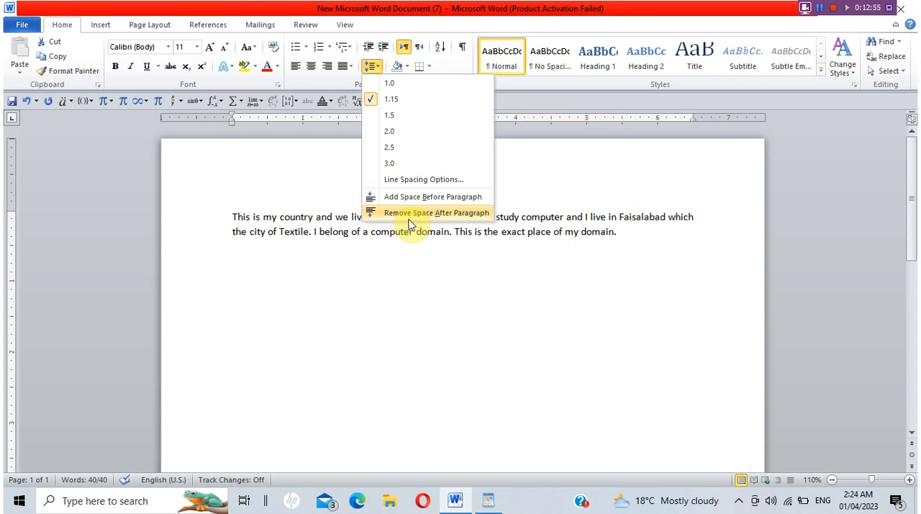
pyautogui.click(408, 213)
pyautogui.click(410, 219)
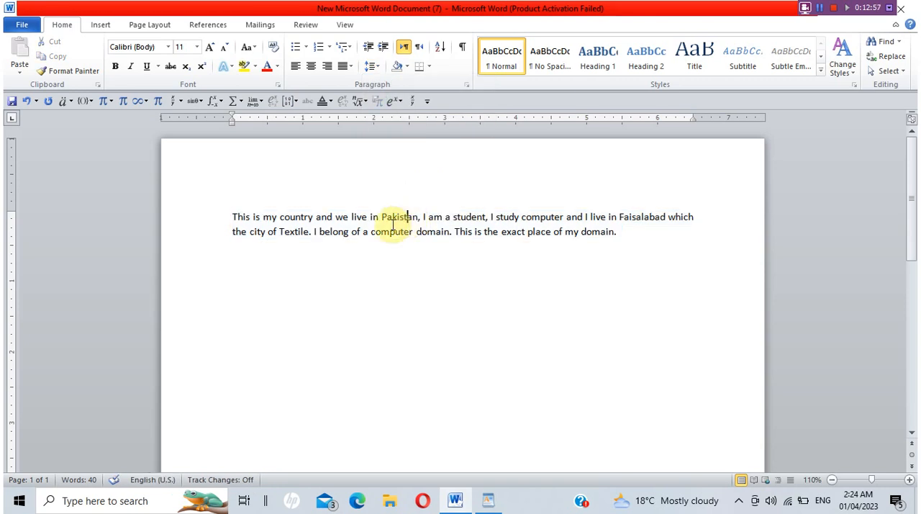
pyautogui.click(233, 217)
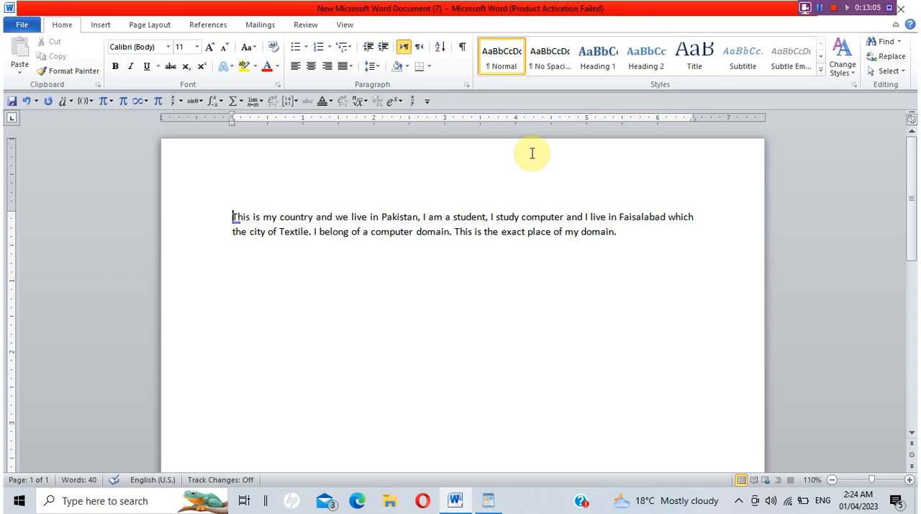
pyautogui.click(617, 231)
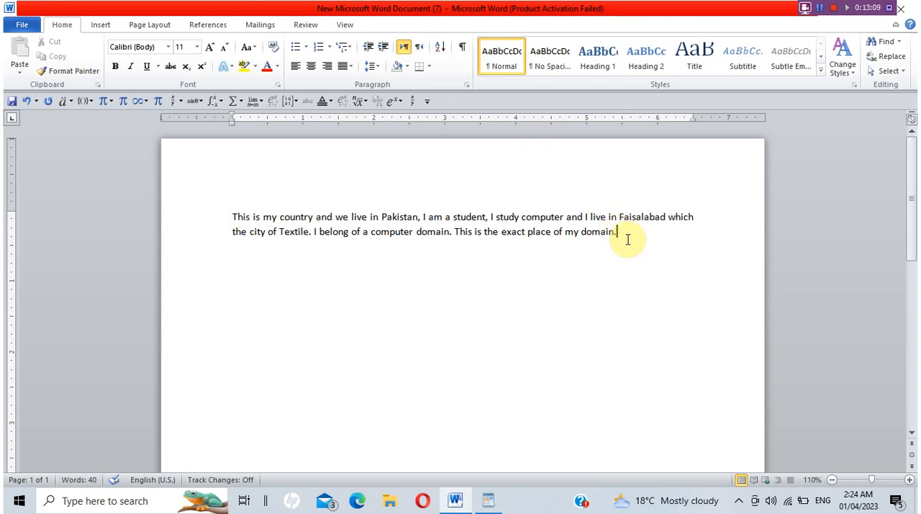
pyautogui.click(372, 66)
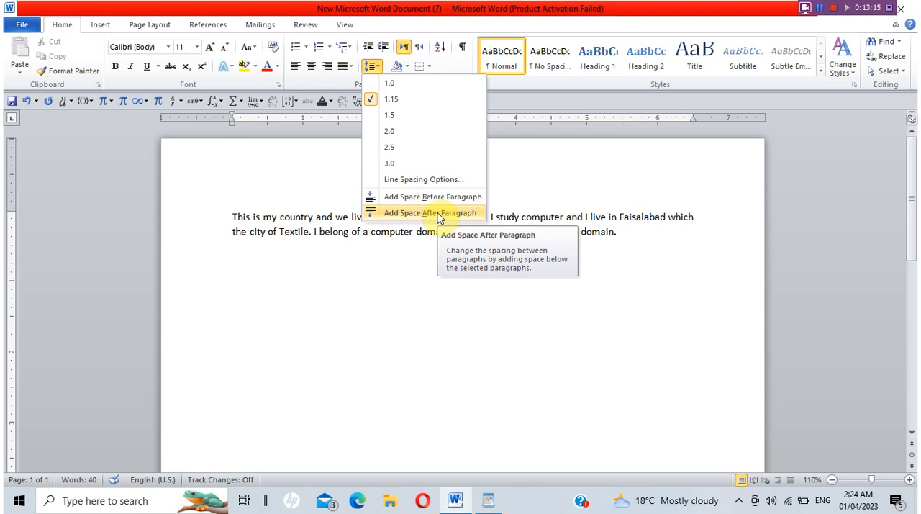
pyautogui.click(414, 267)
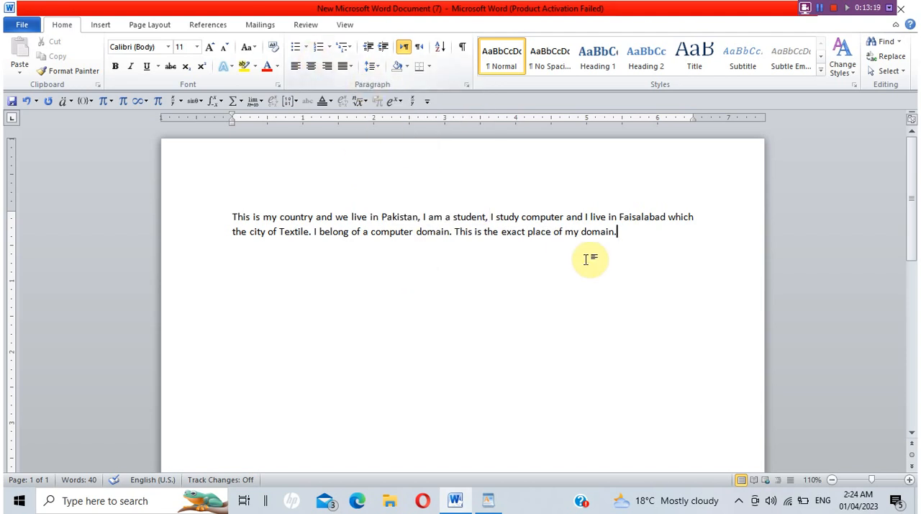
# Leave a blank line below the paragraph and start a bulleted list with checkmark bullets.
pyautogui.press('Return')
pyautogui.write('\\')
pyautogui.press('BackSpace')
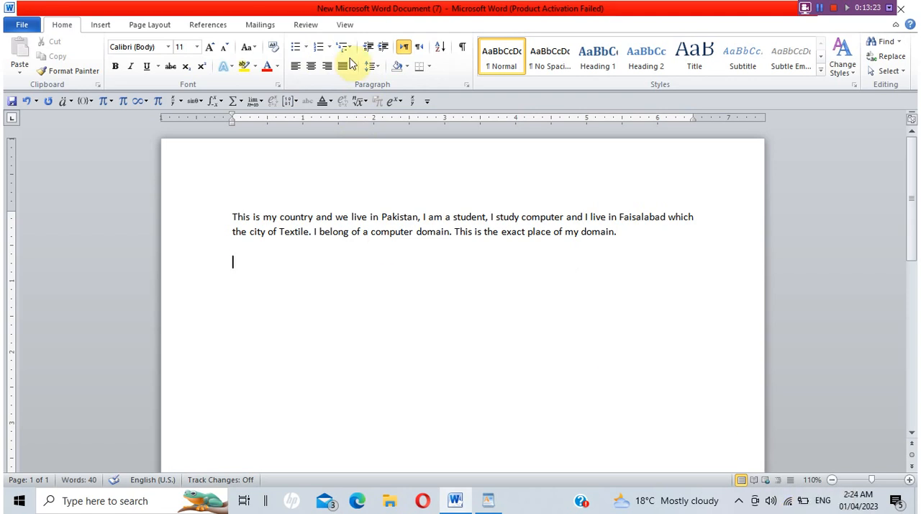
pyautogui.click(305, 47)
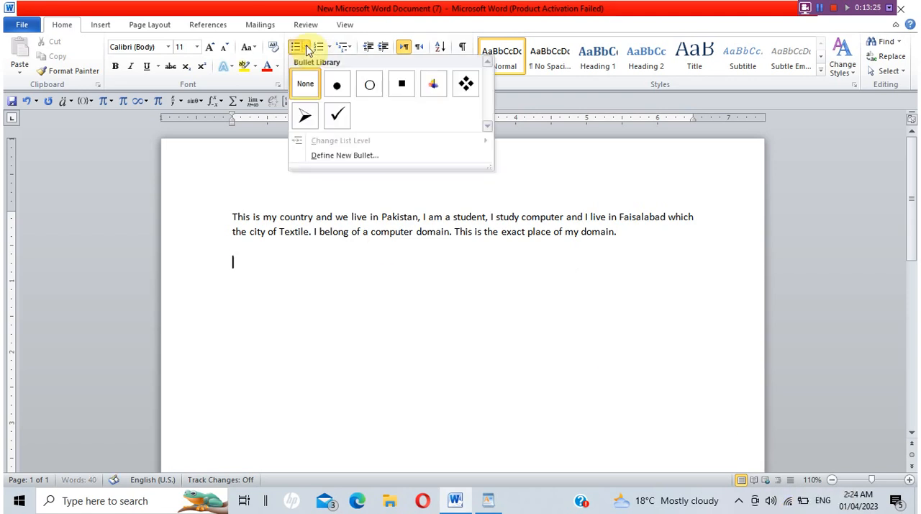
pyautogui.click(340, 118)
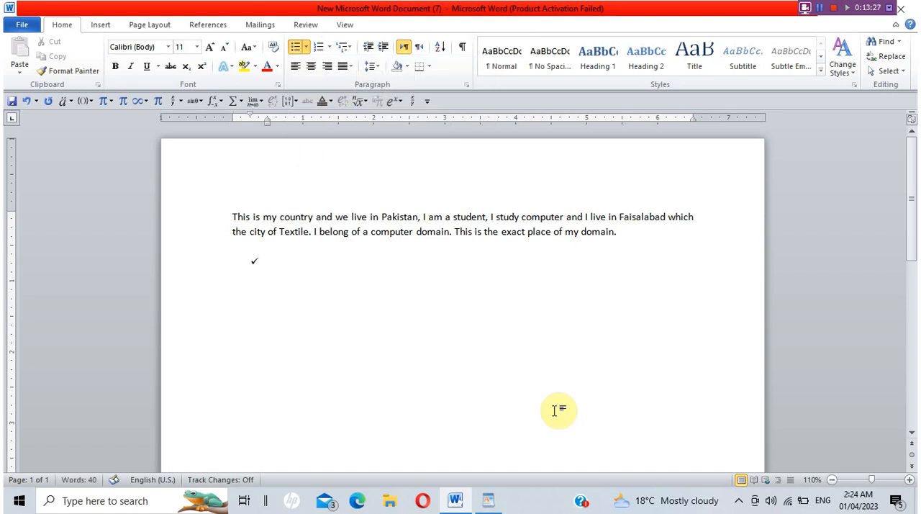
# Enter the city names Faislabad, Karachi, Lahore and Multan as separate items in the checkmark list.
pyautogui.write('Faislabad')
pyautogui.press('Return')
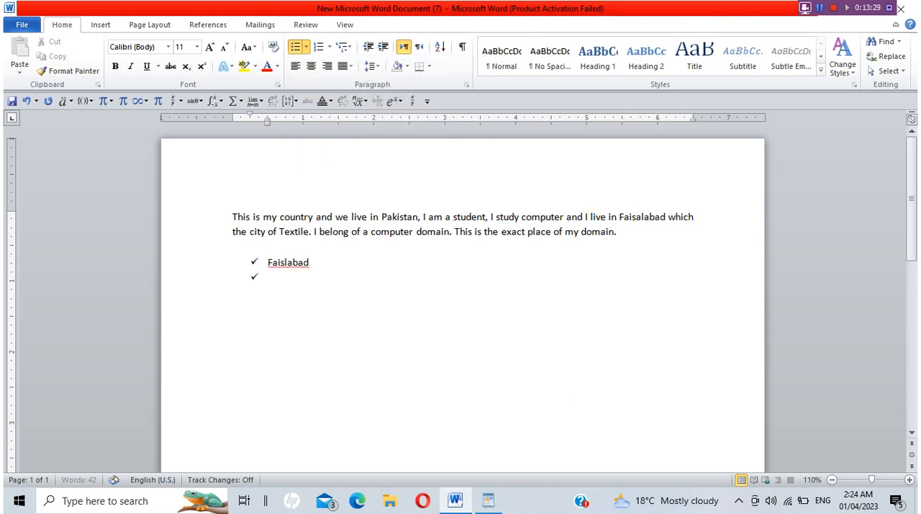
pyautogui.write('Karachi')
pyautogui.press('Return')
pyautogui.write('Lahore')
pyautogui.press('Return')
pyautogui.write('Multan')
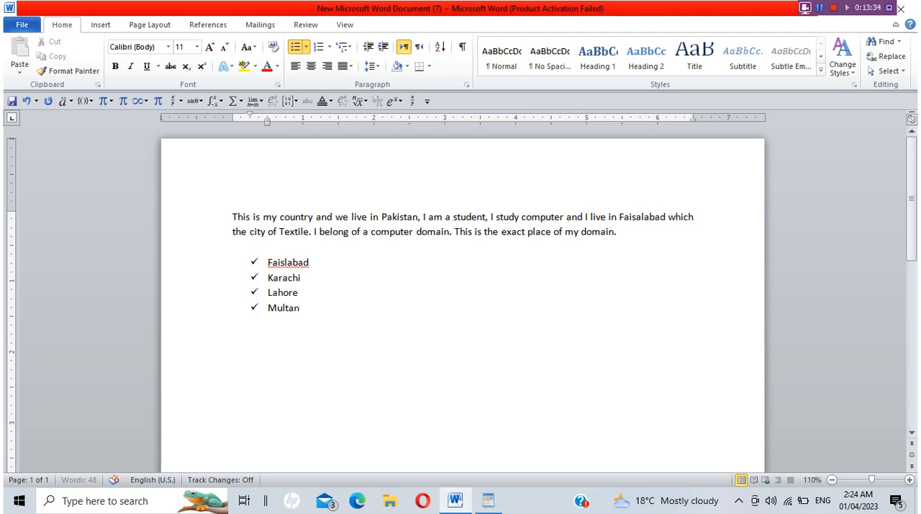
pyautogui.press('Return')
# Correct the first list item's spelling to "Faisalabad" and end the bulleted list after Multan.
pyautogui.click(284, 265)
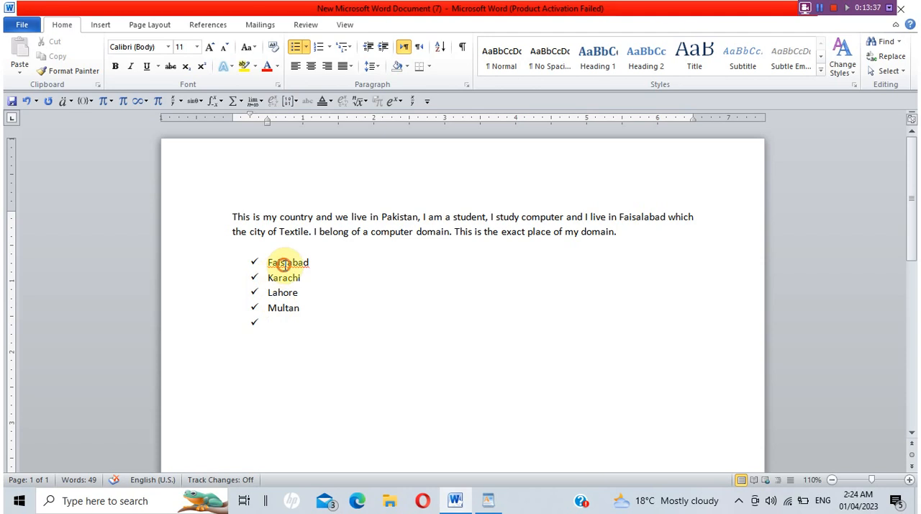
pyautogui.click(313, 312)
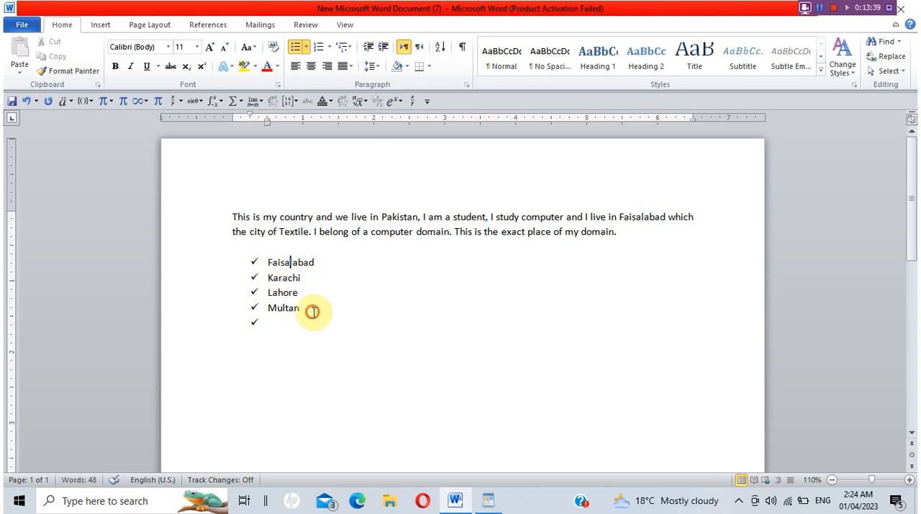
pyautogui.click(315, 325)
pyautogui.press('Return')
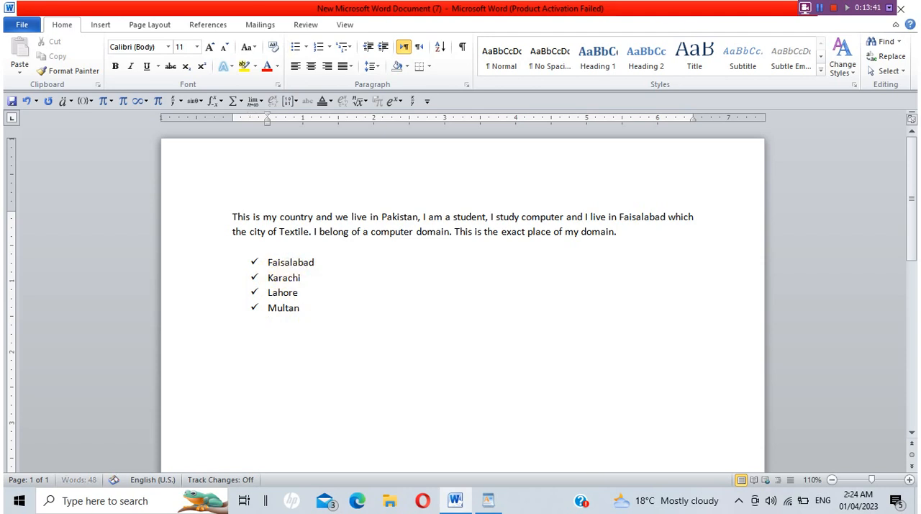
# Start a numbered list in the 1. 2. 3. format below the city list with "Computer Sciences" as its first item.
pyautogui.click(330, 47)
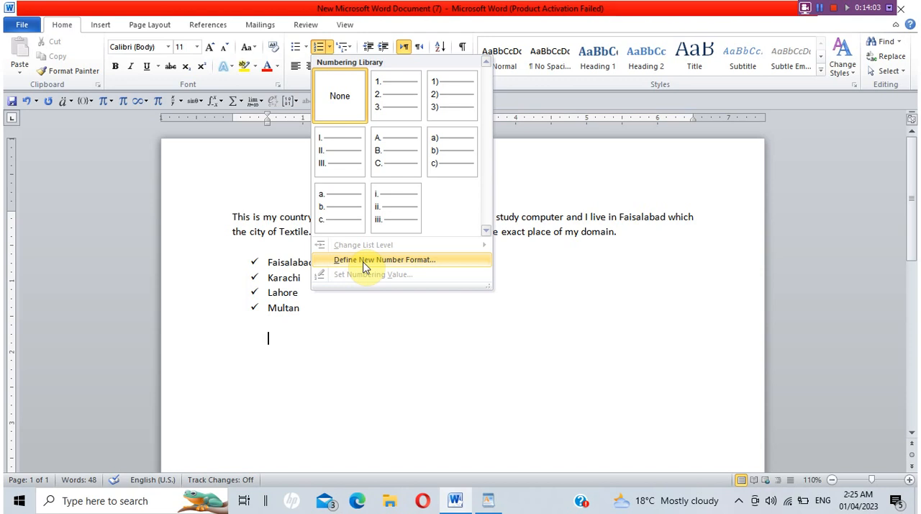
pyautogui.click(402, 96)
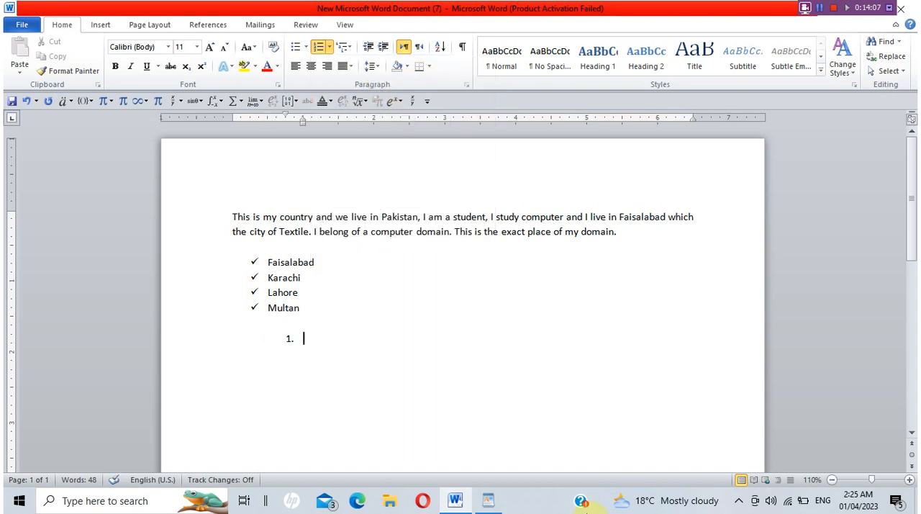
pyautogui.write('Computer Sciences')
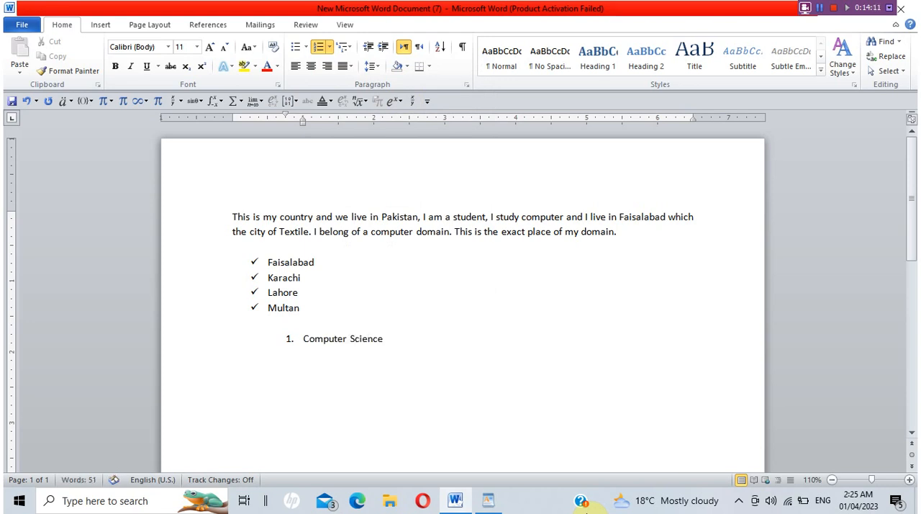
# Add "Biology" and "Chemistry" as the second and third items of the numbered list.
pyautogui.press('Return')
pyautogui.write('Bus')
pyautogui.press('BackSpace')
pyautogui.press('BackSpace')
pyautogui.write('uo')
pyautogui.press('BackSpace')
pyautogui.press('BackSpace')
pyautogui.write('iology')
pyautogui.press('Return')
pyautogui.write('C')
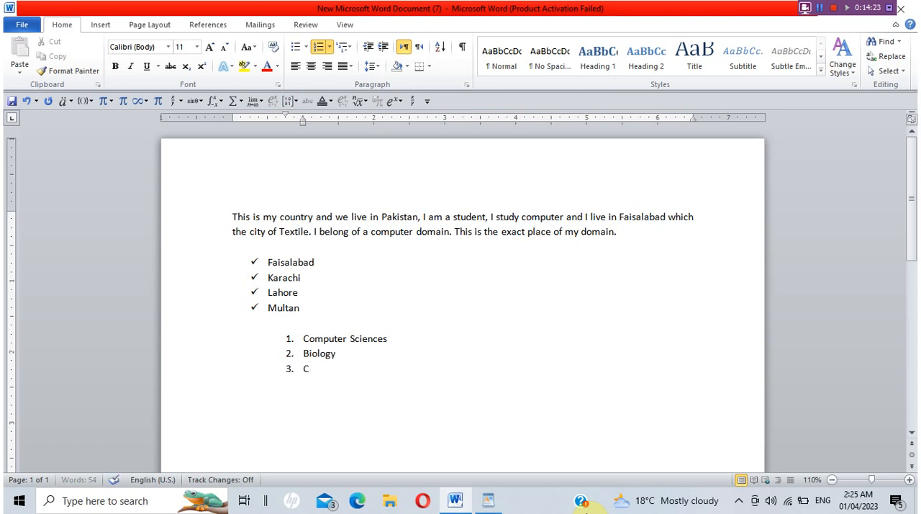
pyautogui.write('hemistry')
pyautogui.press('Return')
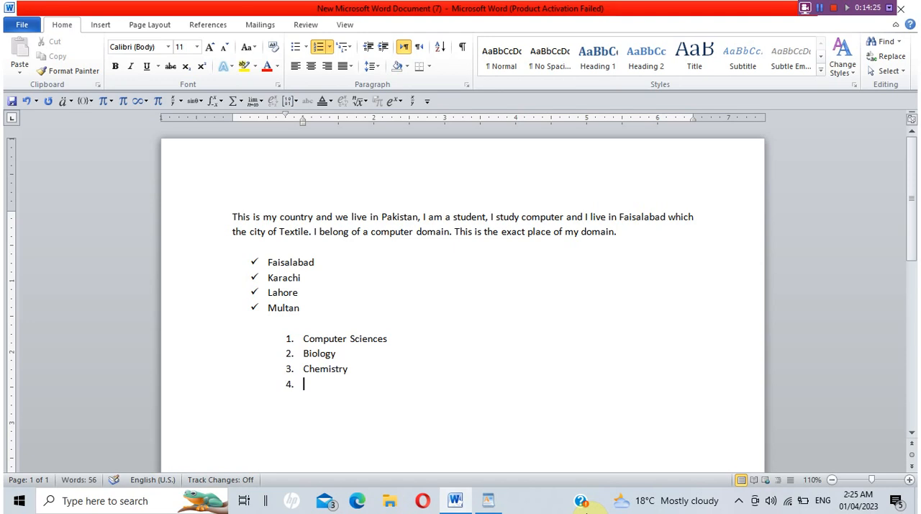
# Add "Mathematics" and "Physics" as the fourth and fifth items of the numbered list and save the document.
pyautogui.write('mathemati')
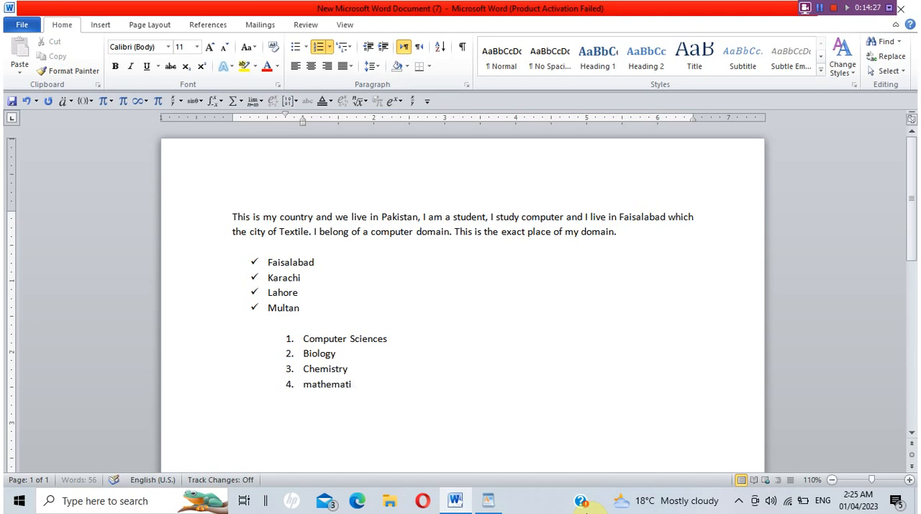
pyautogui.write('cs')
pyautogui.press('Return')
pyautogui.write('Phys')
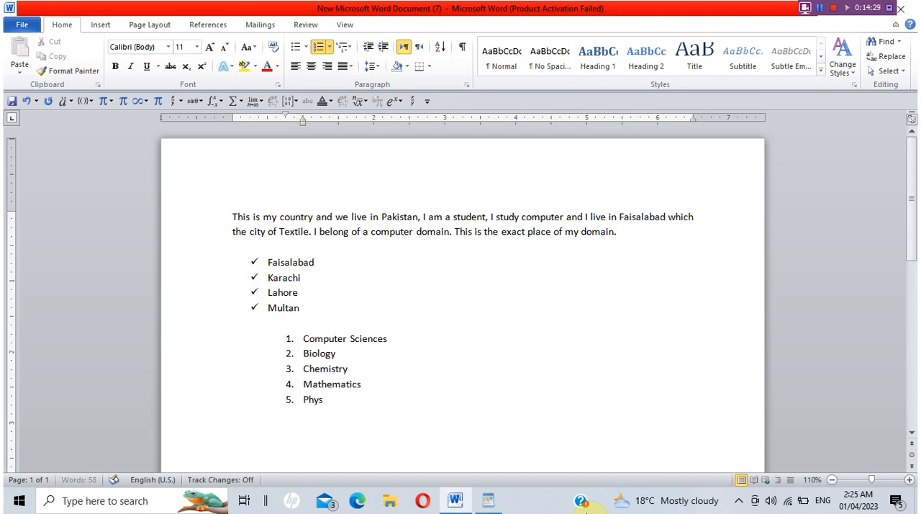
pyautogui.write('cis')
pyautogui.press('Return')
pyautogui.press('BackSpace')
pyautogui.press('BackSpace')
pyautogui.press('BackSpace')
pyautogui.press('BackSpace')
pyautogui.press('BackSpace')
pyautogui.press('BackSpace')
pyautogui.write('sics')
pyautogui.press('Return')
pyautogui.hotkey('ctrl', 's')
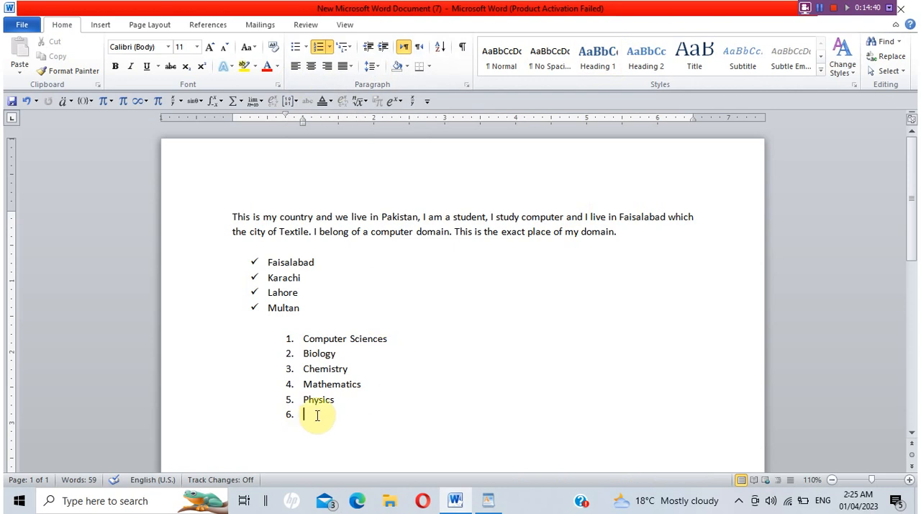
pyautogui.moveTo(337, 400); pyautogui.dragTo(238, 225)
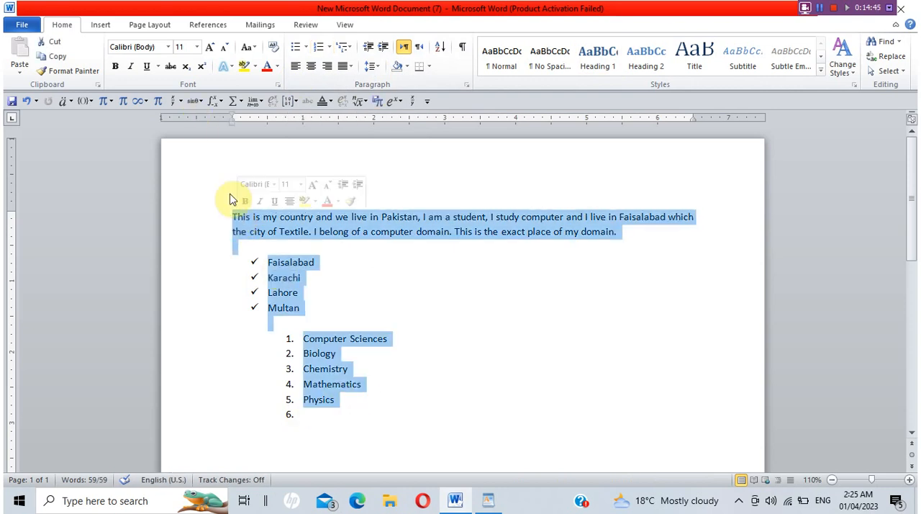
pyautogui.click(230, 199)
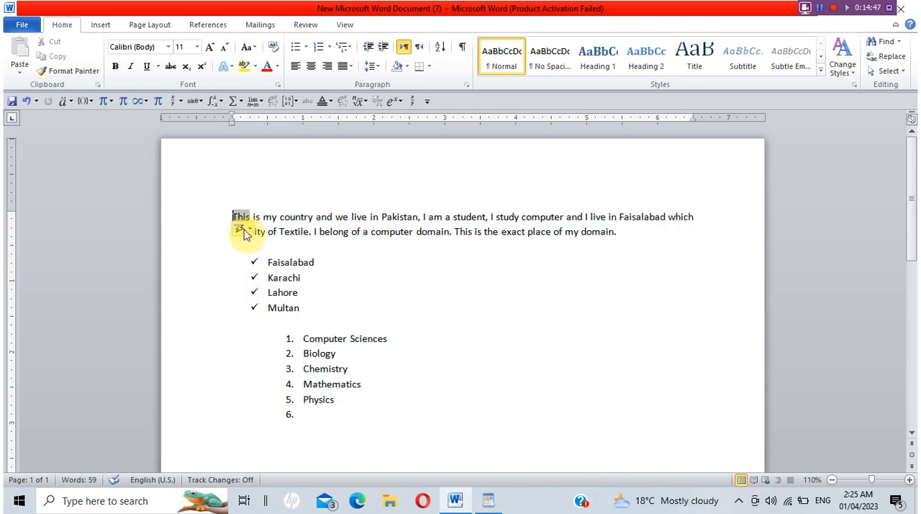
pyautogui.moveTo(241, 230)
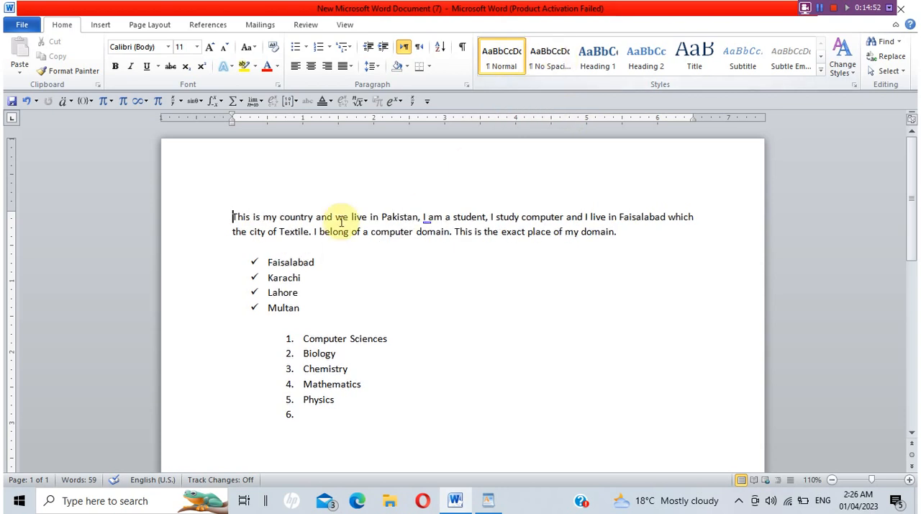
pyautogui.moveTo(230, 216); pyautogui.dragTo(381, 405)
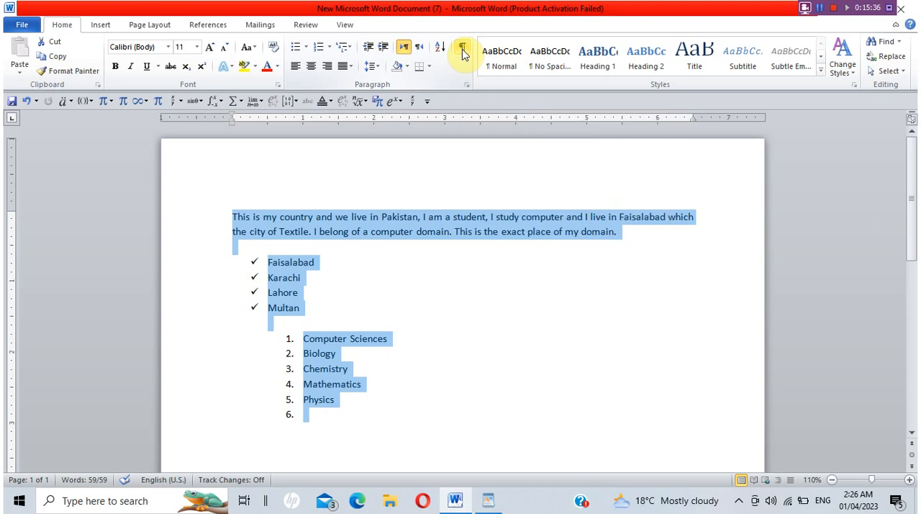
pyautogui.click(370, 279)
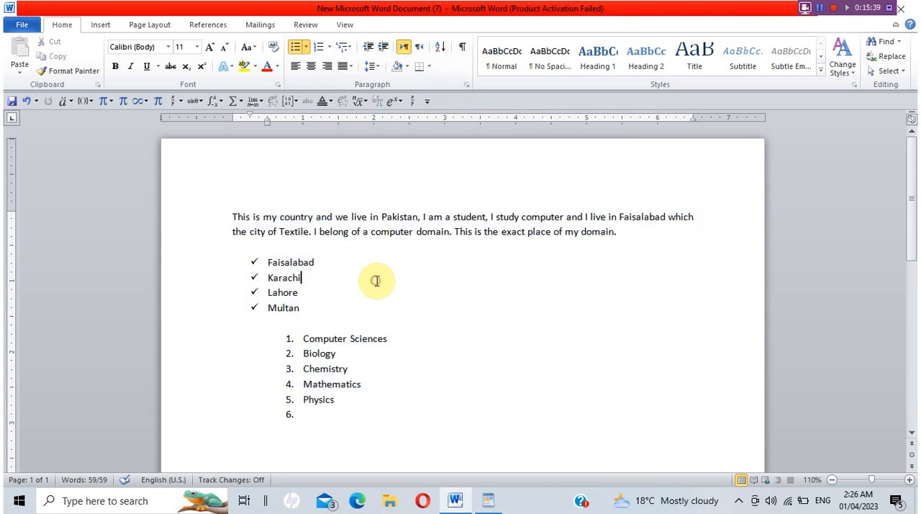
# Insert a page break on the blank line between the two lists, check the pages, and undo it.
pyautogui.click(103, 26)
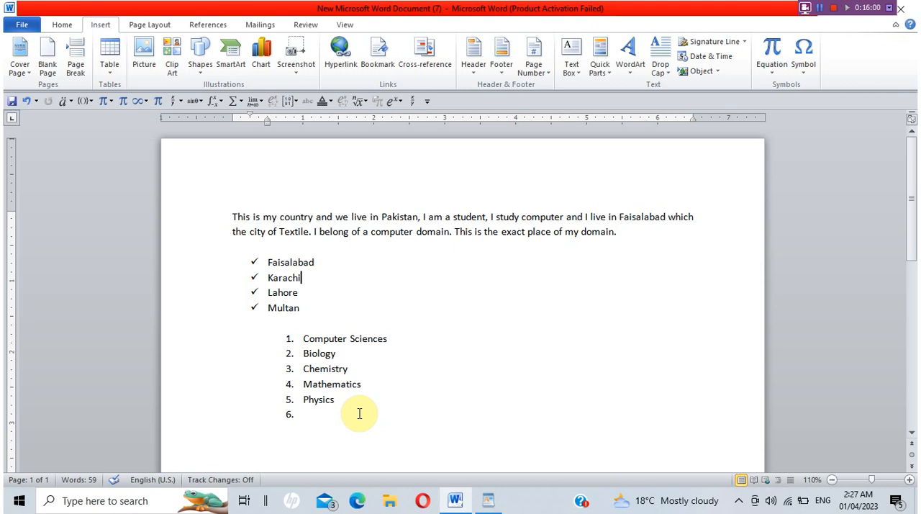
pyautogui.click(320, 323)
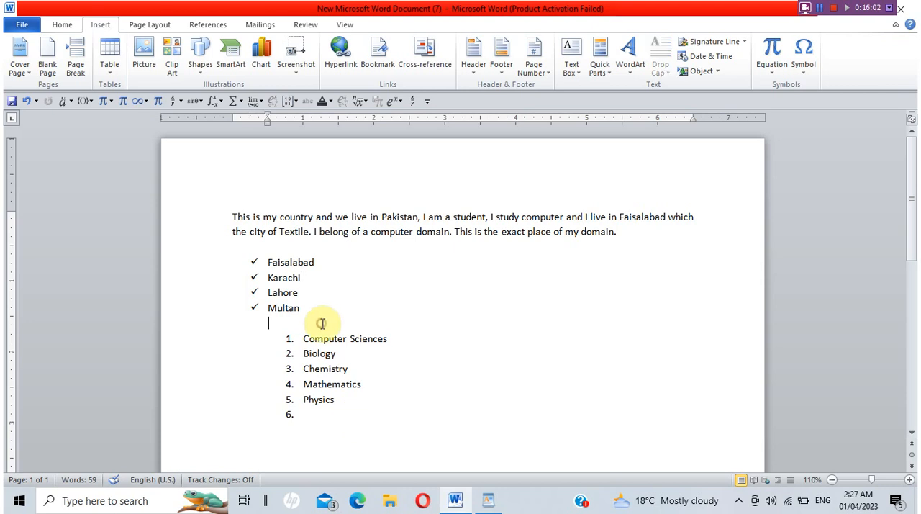
pyautogui.click(76, 60)
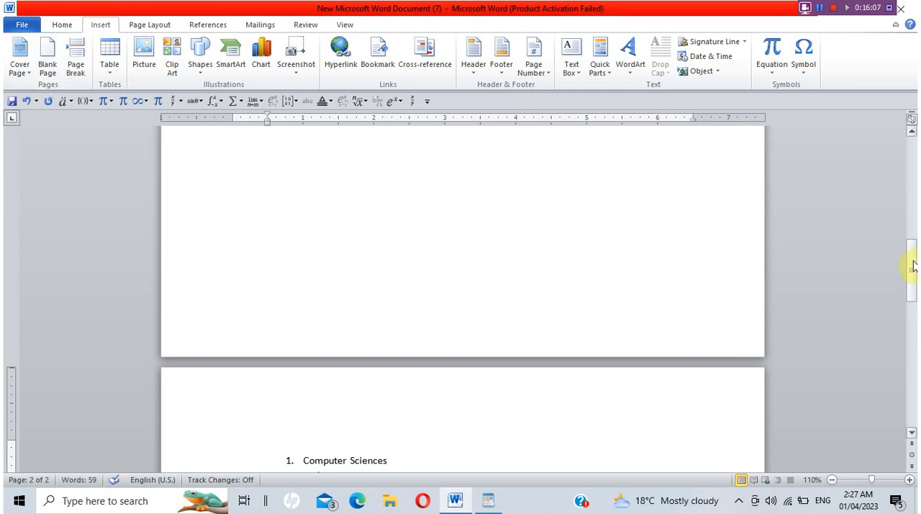
pyautogui.moveTo(910, 263); pyautogui.dragTo(903, 146)
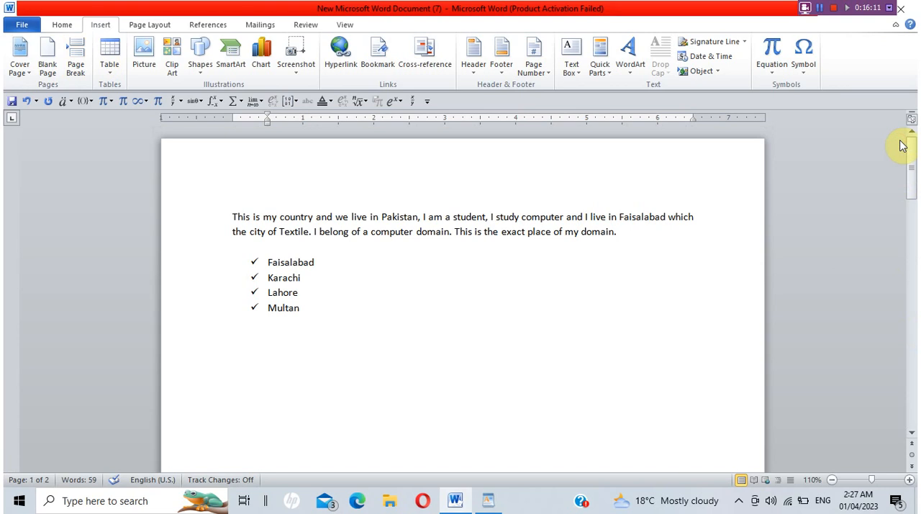
pyautogui.hotkey('ctrl', 'z')
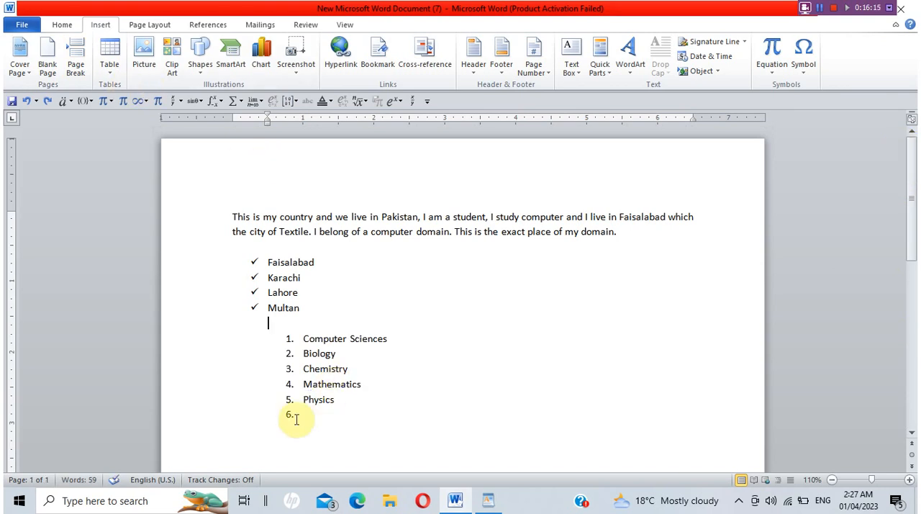
# End the numbered list after Physics, placing the insertion point on an unindented line below it.
pyautogui.press('Return')
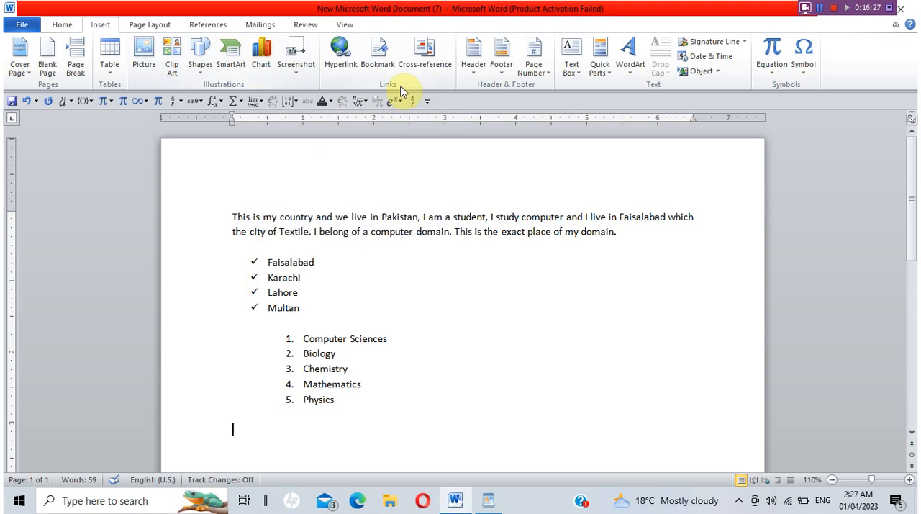
# Add a Blank header containing the centred text "Faisalabad".
pyautogui.click(470, 75)
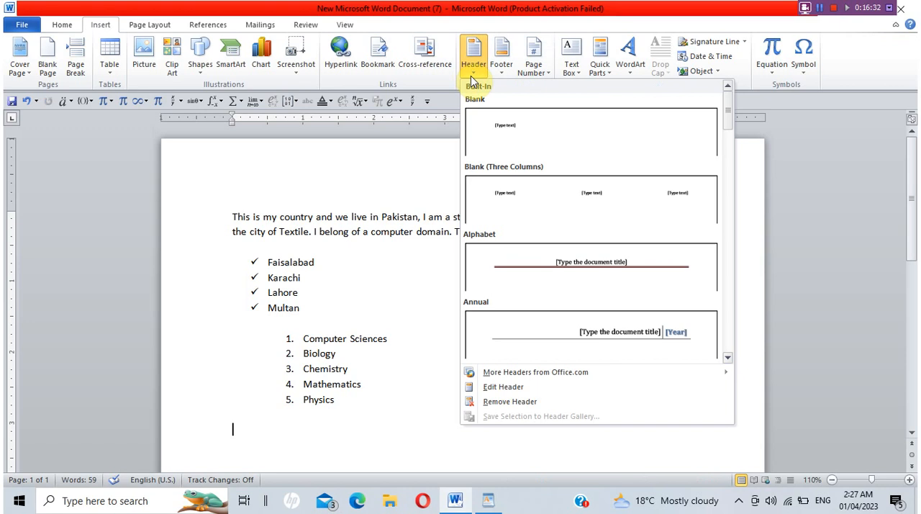
pyautogui.click(507, 122)
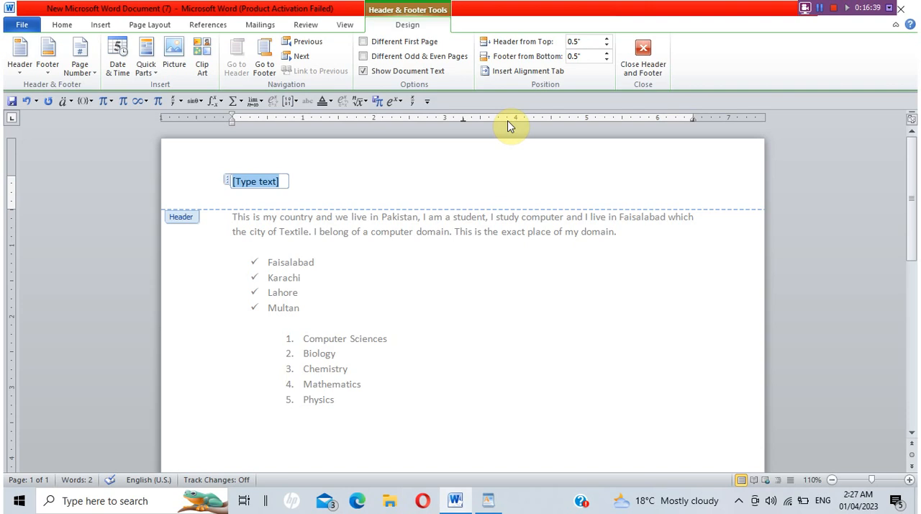
pyautogui.write('Faisalabad')
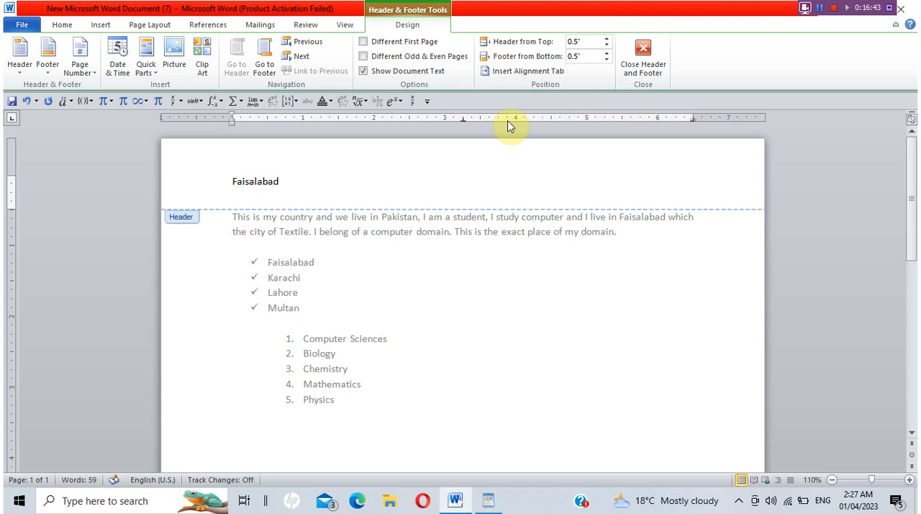
pyautogui.hotkey('ctrl', 'e')
pyautogui.click(469, 205)
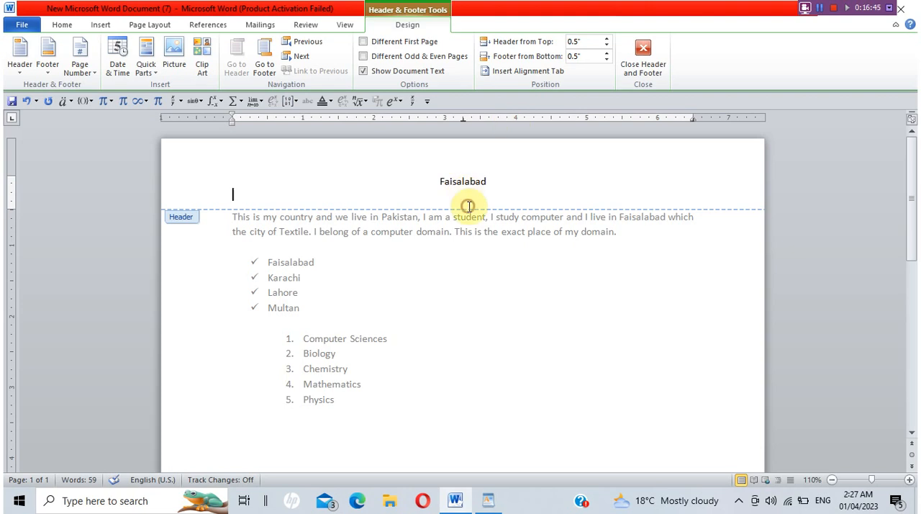
pyautogui.doubleClick(466, 183)
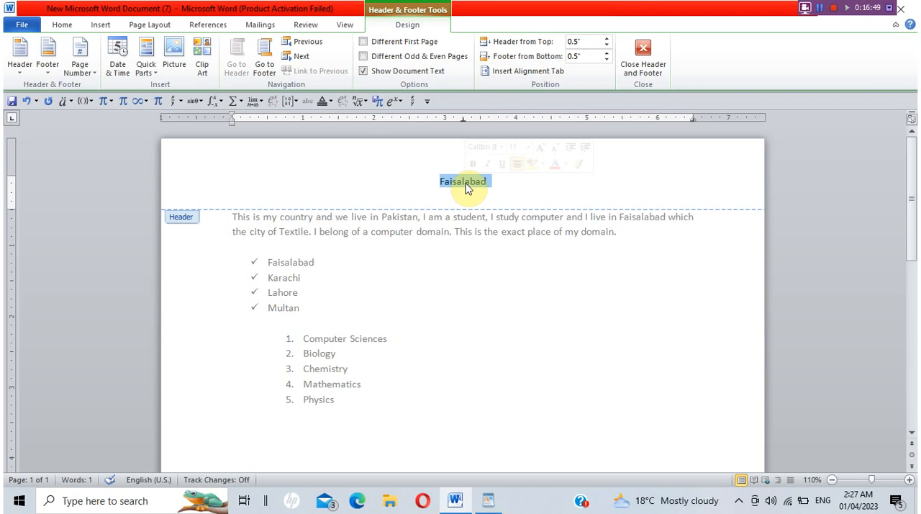
# Review the page number placements and insert a Plain Number 1 page number at the top of the page, replacing the header text.
pyautogui.click(97, 27)
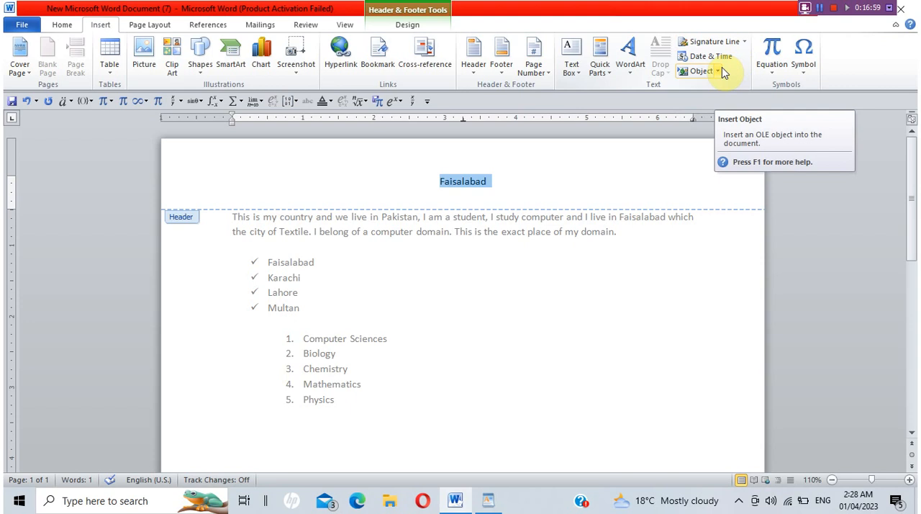
pyautogui.click(534, 66)
pyautogui.moveTo(553, 89)
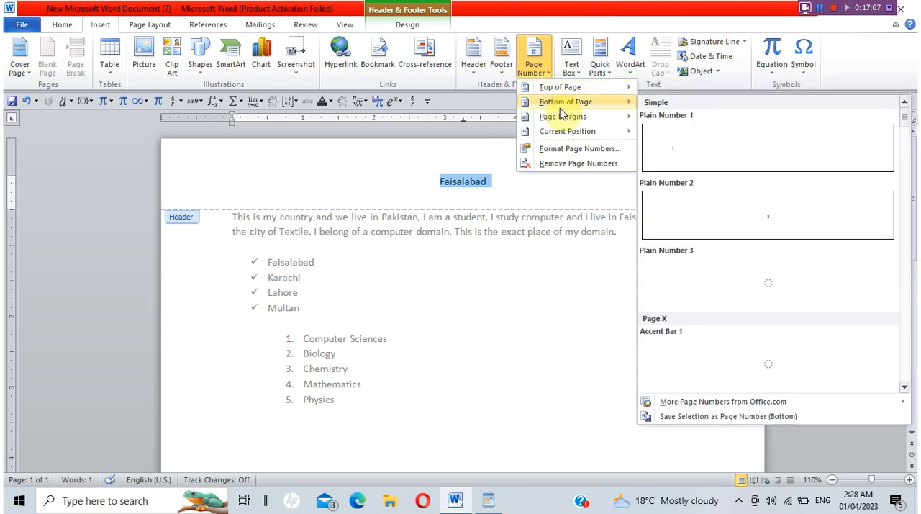
pyautogui.moveTo(566, 118)
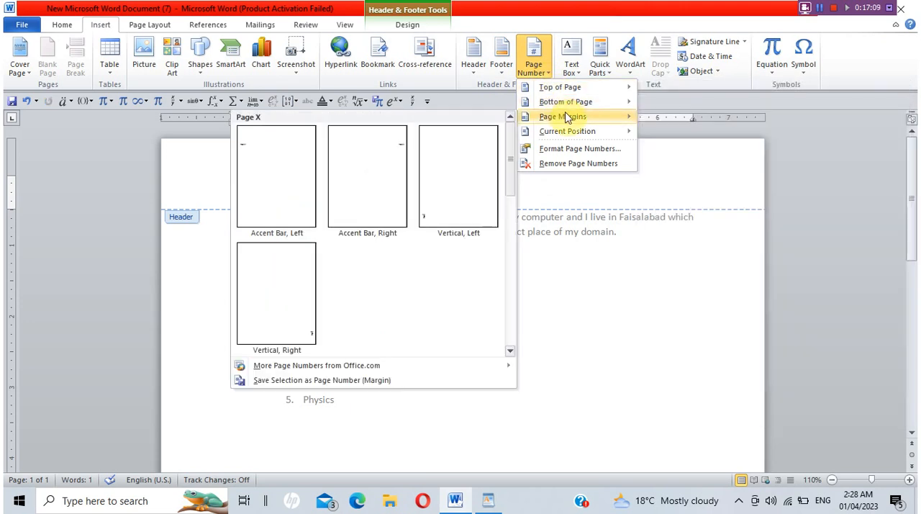
pyautogui.moveTo(583, 136)
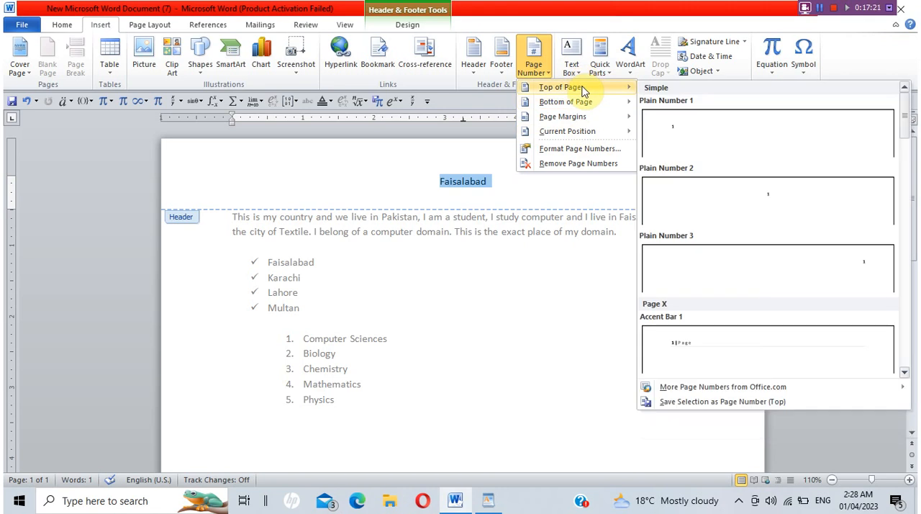
pyautogui.click(680, 129)
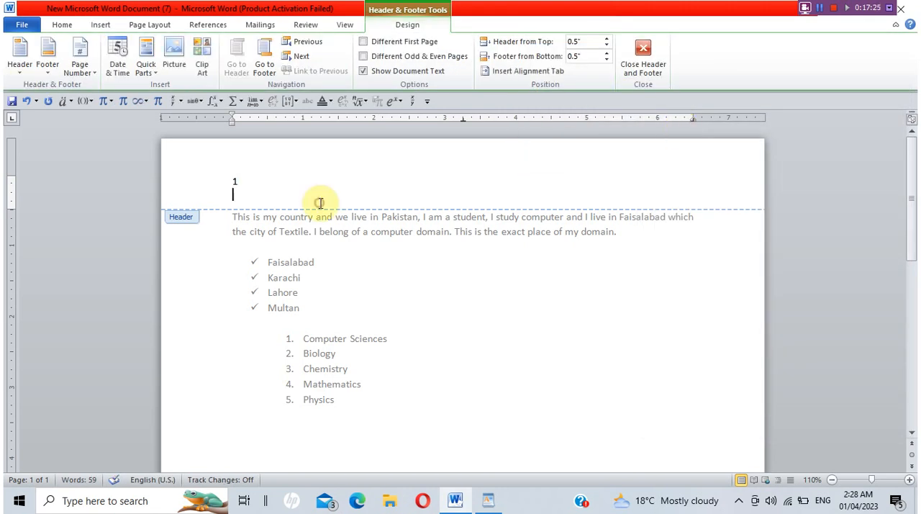
pyautogui.click(295, 181)
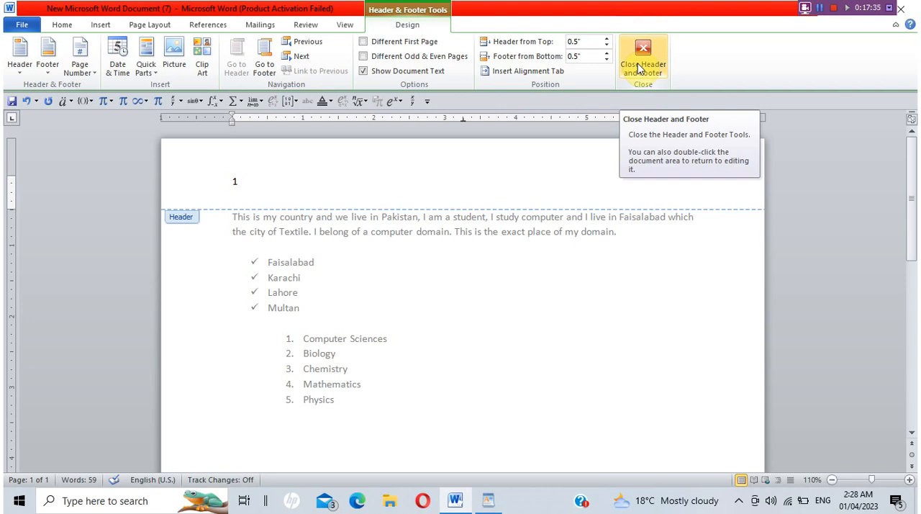
# Look at the footer area, return to the header, and close header and footer editing.
pyautogui.click(270, 65)
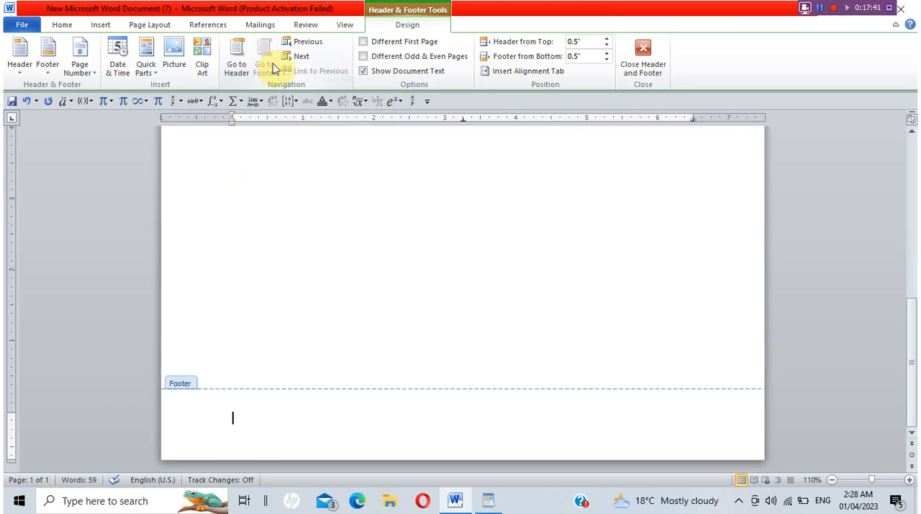
pyautogui.click(232, 70)
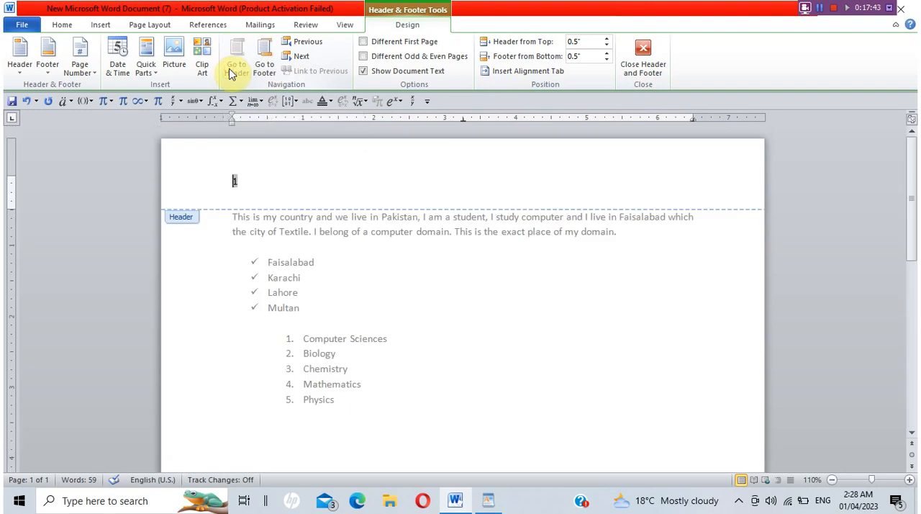
pyautogui.click(645, 68)
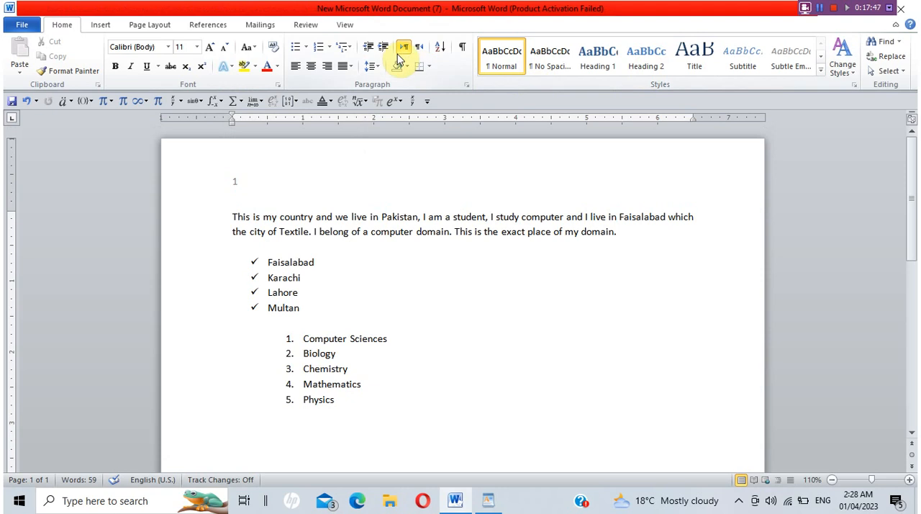
# Look at the options for specifying a table size and insert a 4-column, 5-row table below the numbered list.
pyautogui.click(98, 29)
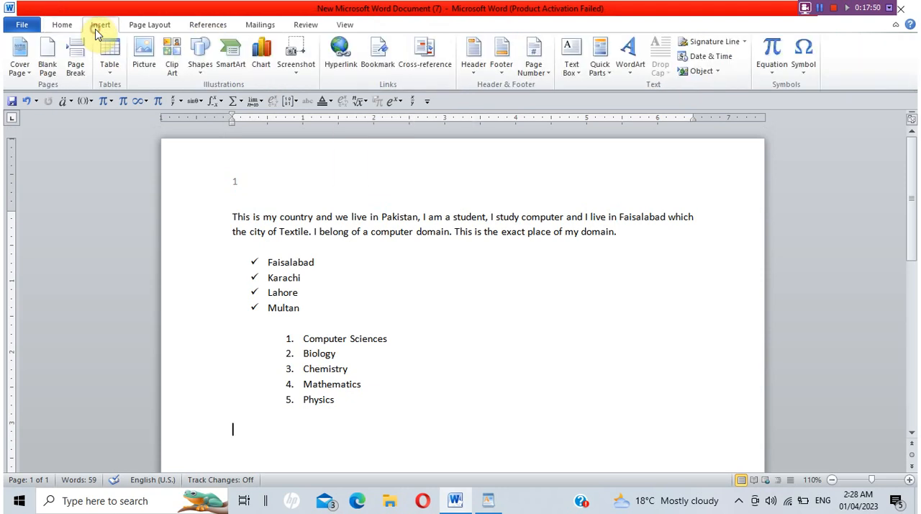
pyautogui.click(111, 71)
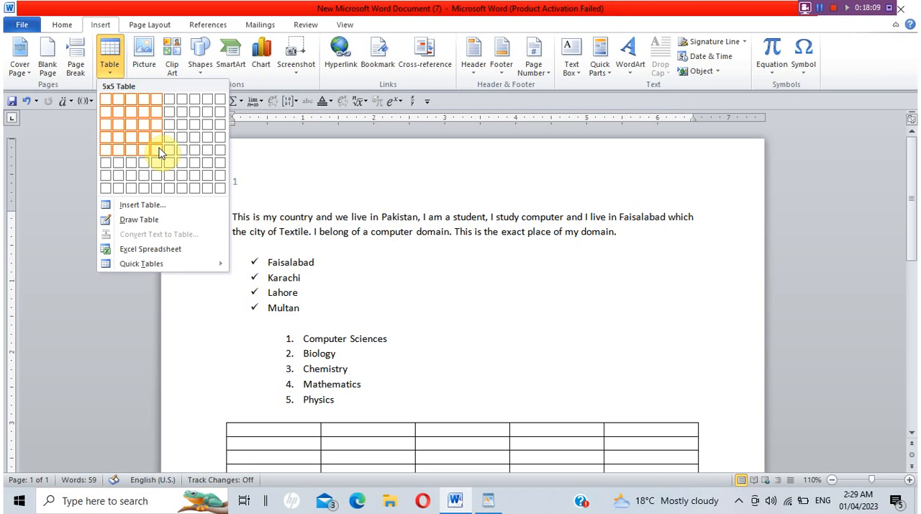
pyautogui.click(152, 207)
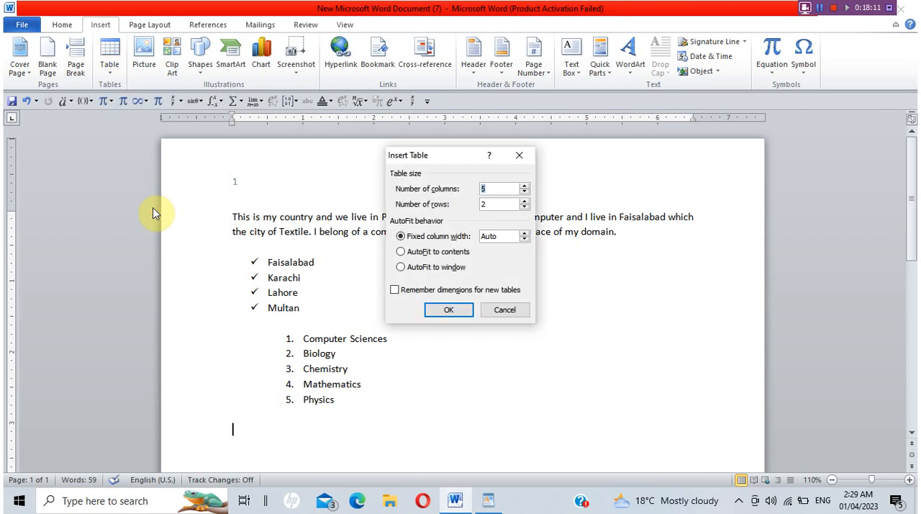
pyautogui.click(502, 309)
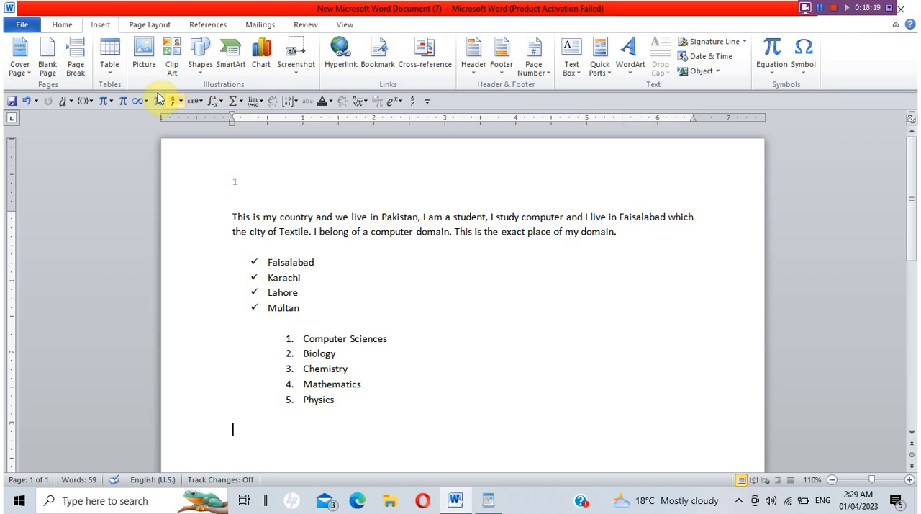
pyautogui.click(110, 72)
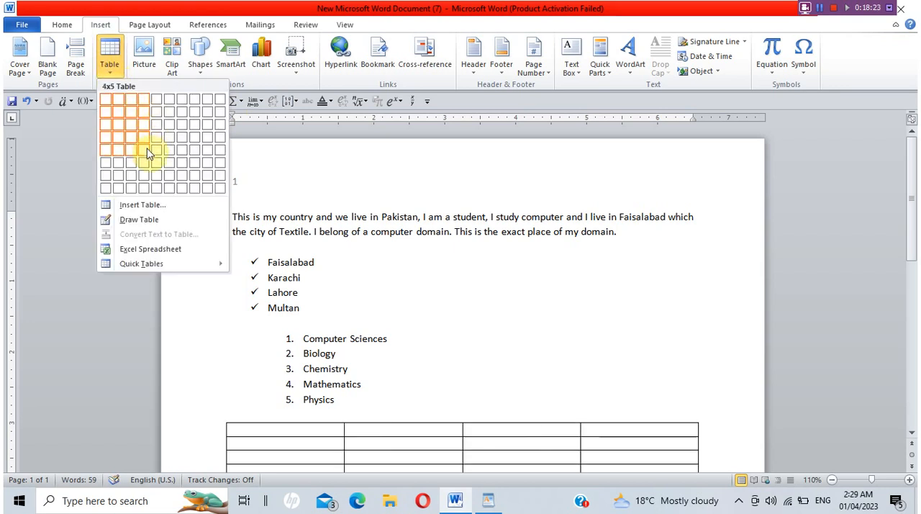
pyautogui.click(147, 151)
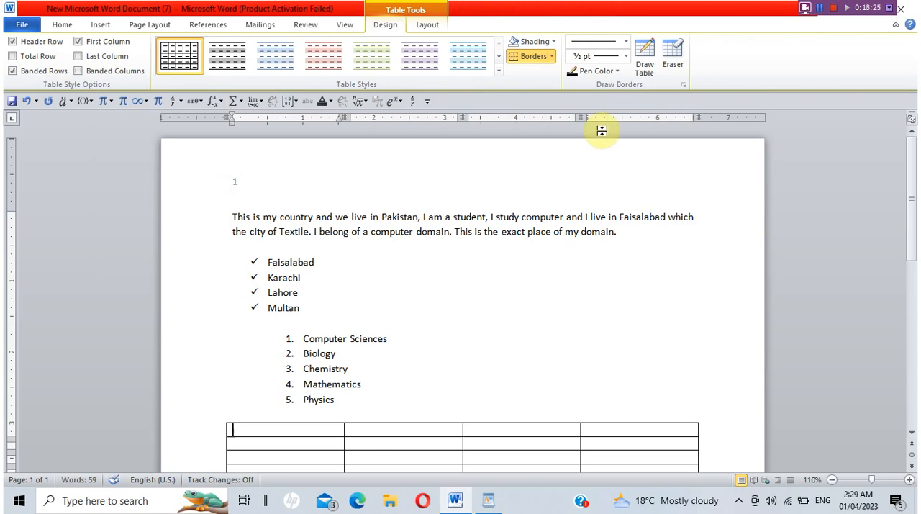
# Browse the gallery of table styles and the list of border options for the new table without applying any.
pyautogui.moveTo(911, 142); pyautogui.dragTo(911, 230)
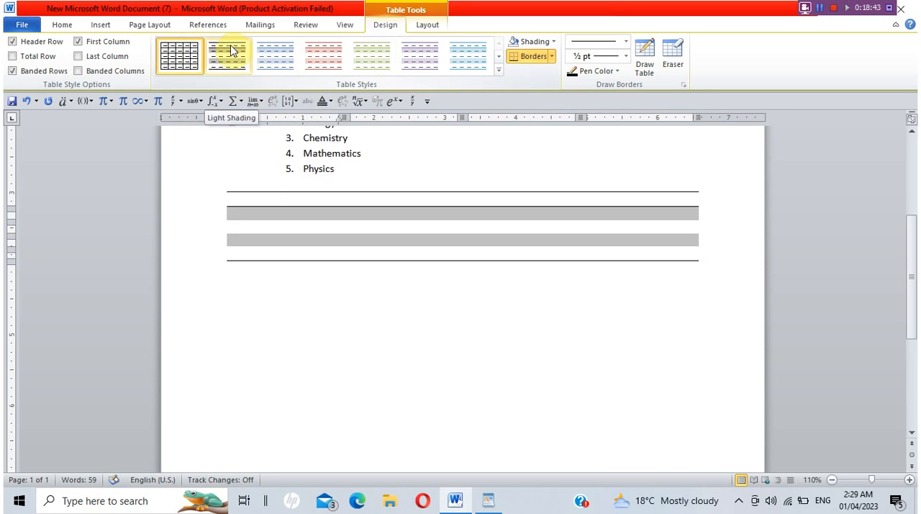
pyautogui.click(499, 56)
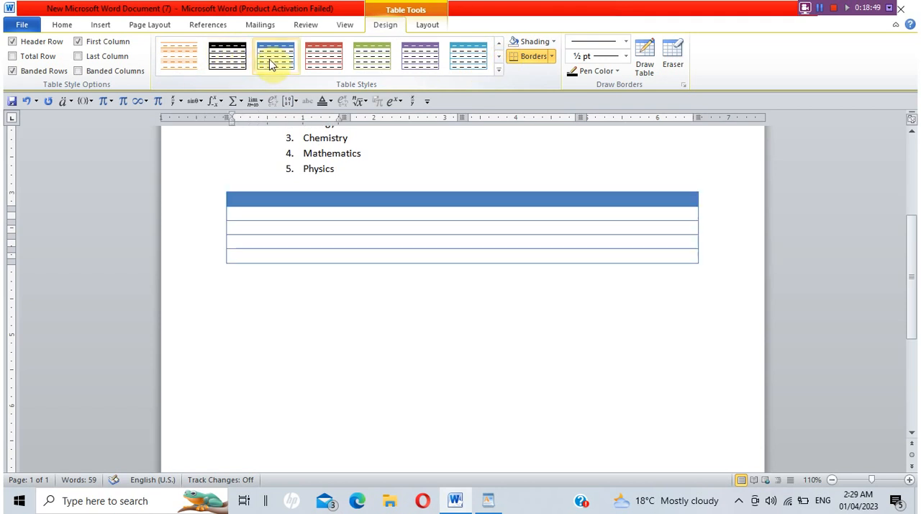
pyautogui.click(499, 59)
pyautogui.click(499, 59)
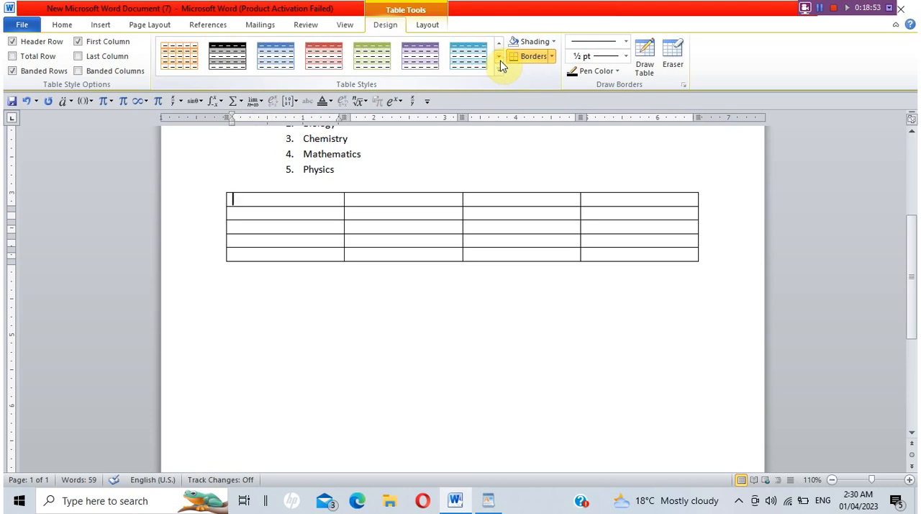
pyautogui.click(500, 61)
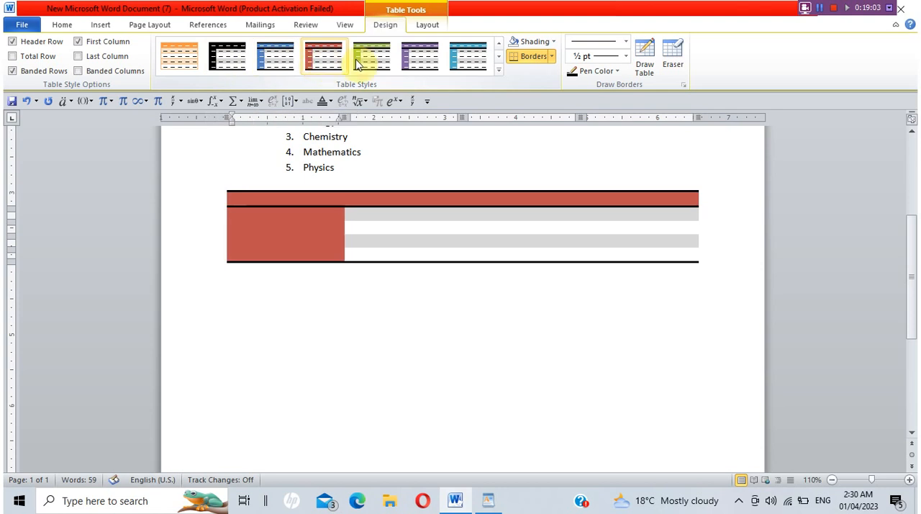
pyautogui.click(497, 59)
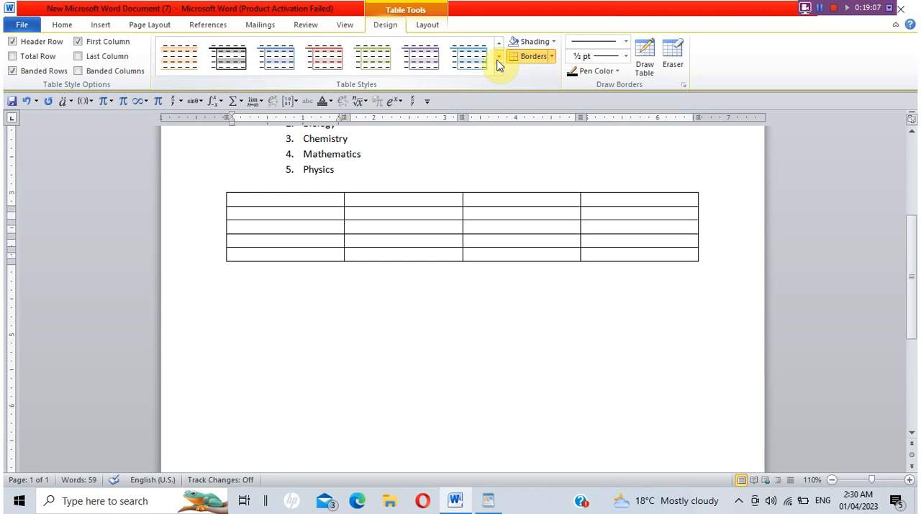
pyautogui.click(497, 59)
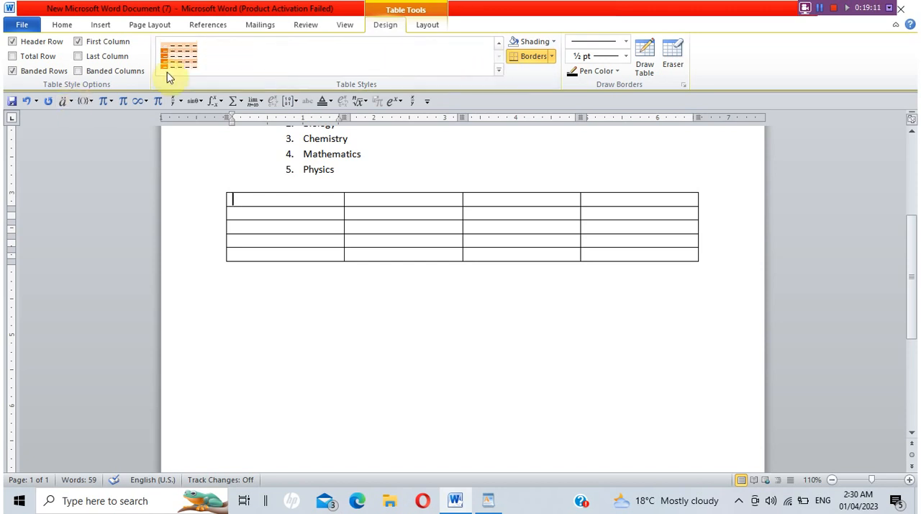
pyautogui.click(553, 58)
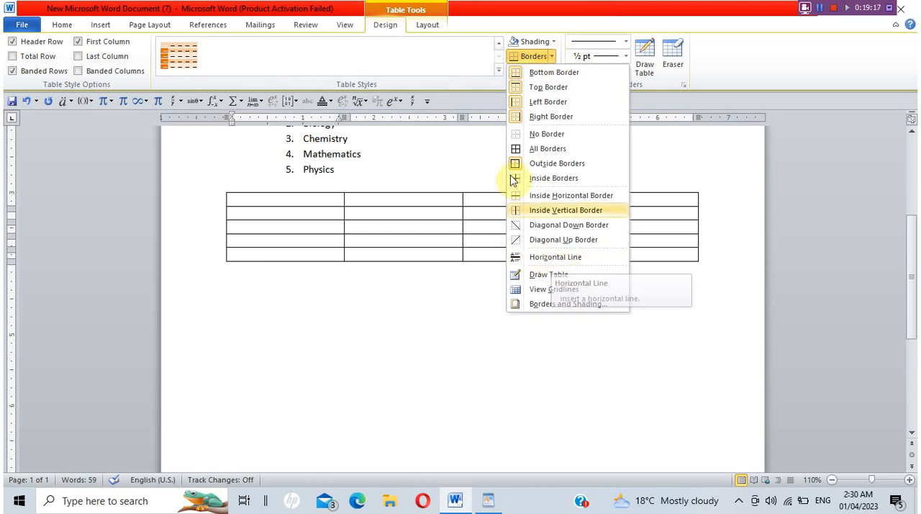
pyautogui.click(434, 315)
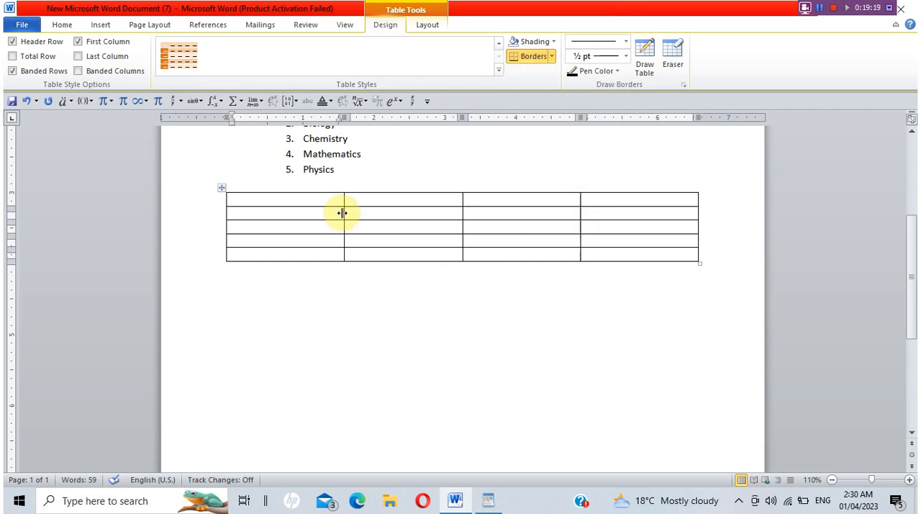
# Merge the first two cells of the table's first row.
pyautogui.moveTo(328, 197); pyautogui.dragTo(357, 199)
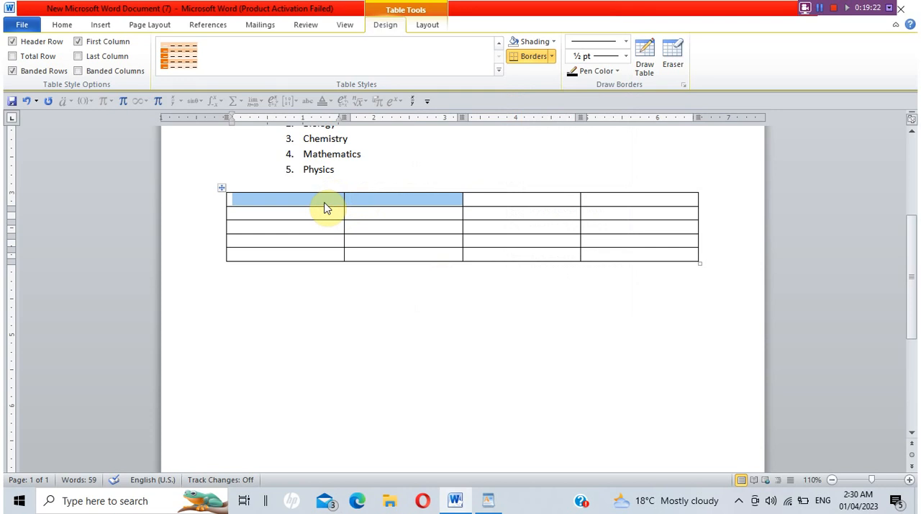
pyautogui.rightClick(324, 205)
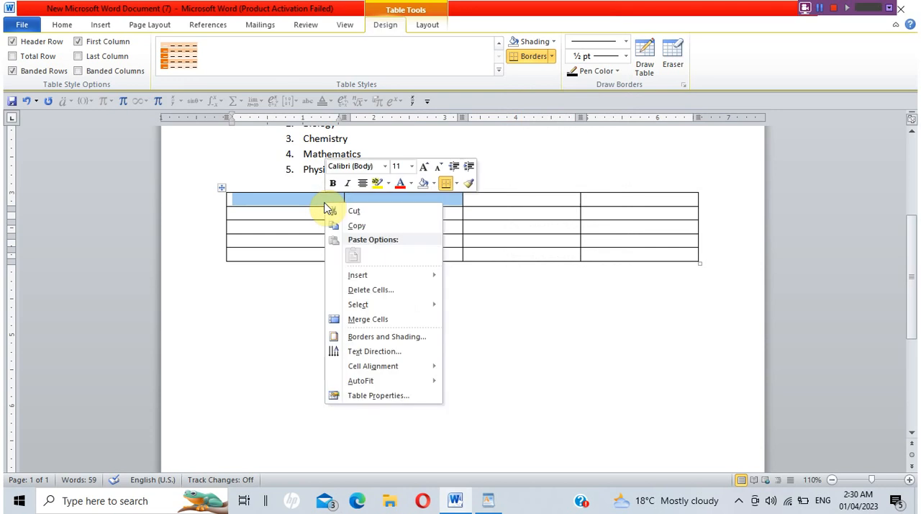
pyautogui.click(368, 319)
pyautogui.click(367, 319)
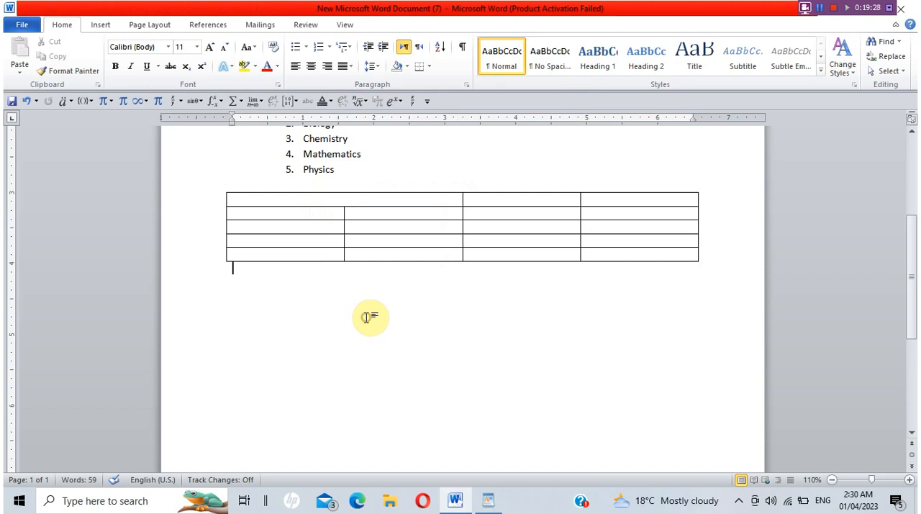
# Split the first-row cell beside the merged cell into 2 columns and 1 row.
pyautogui.click(489, 200)
pyautogui.rightClick(492, 206)
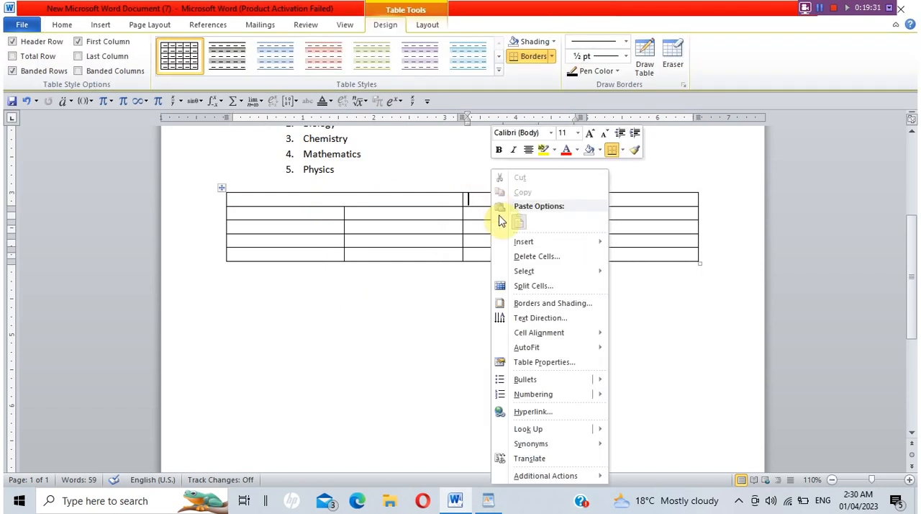
pyautogui.click(521, 285)
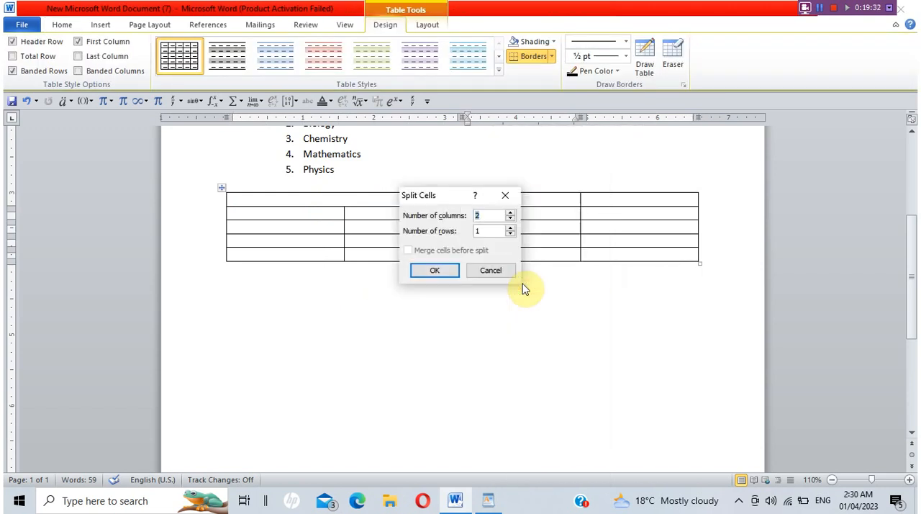
pyautogui.click(448, 274)
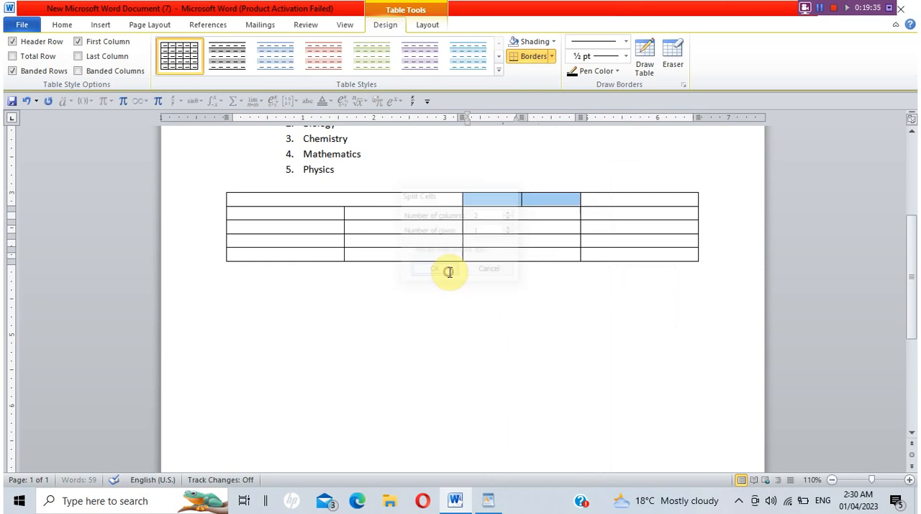
pyautogui.click(449, 273)
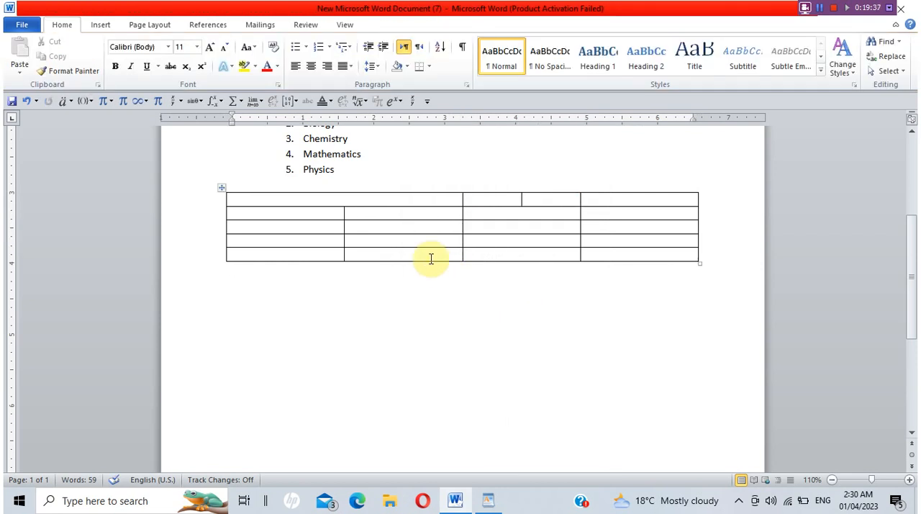
# Set the last row's second cell to bottom-to-top text, and enter "School" there and in the third cell.
pyautogui.rightClick(430, 260)
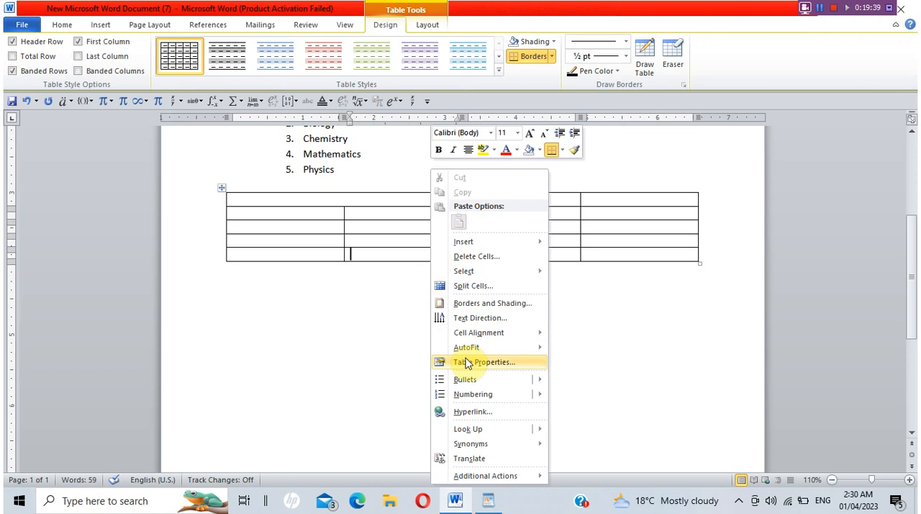
pyautogui.click(480, 317)
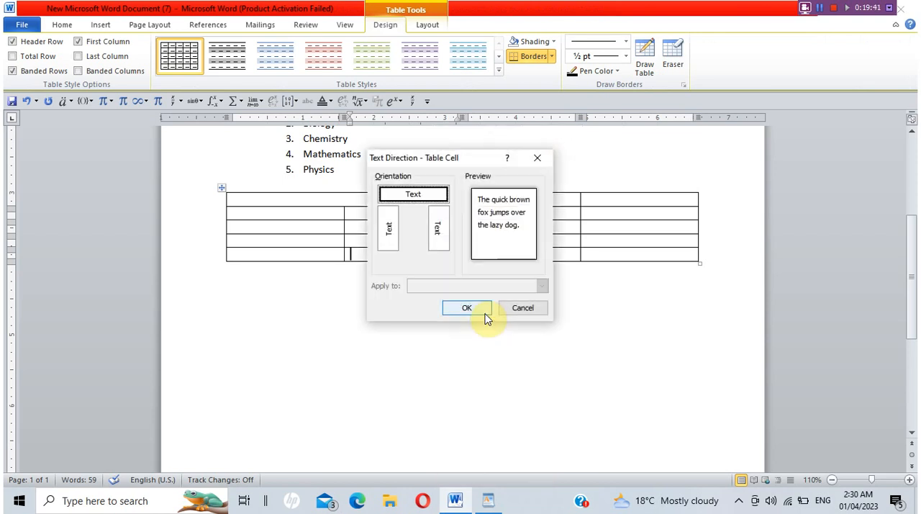
pyautogui.click(392, 227)
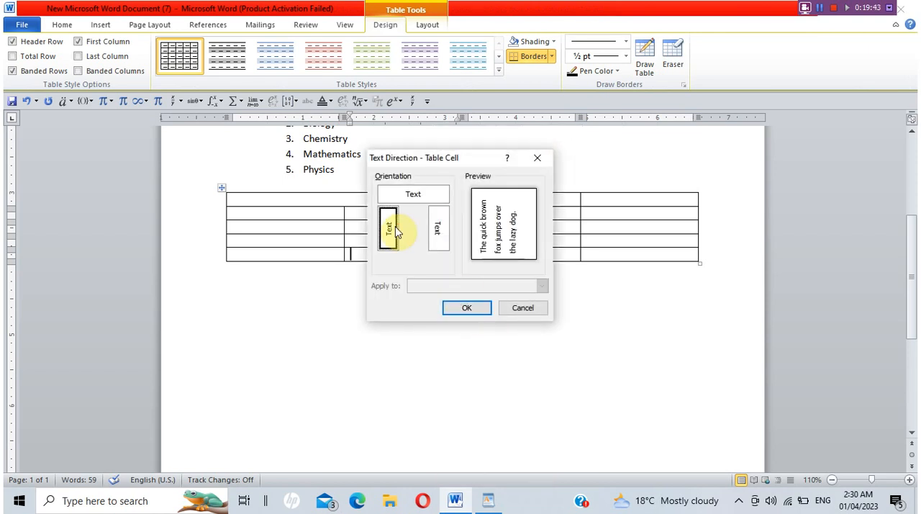
pyautogui.click(453, 309)
pyautogui.write('School')
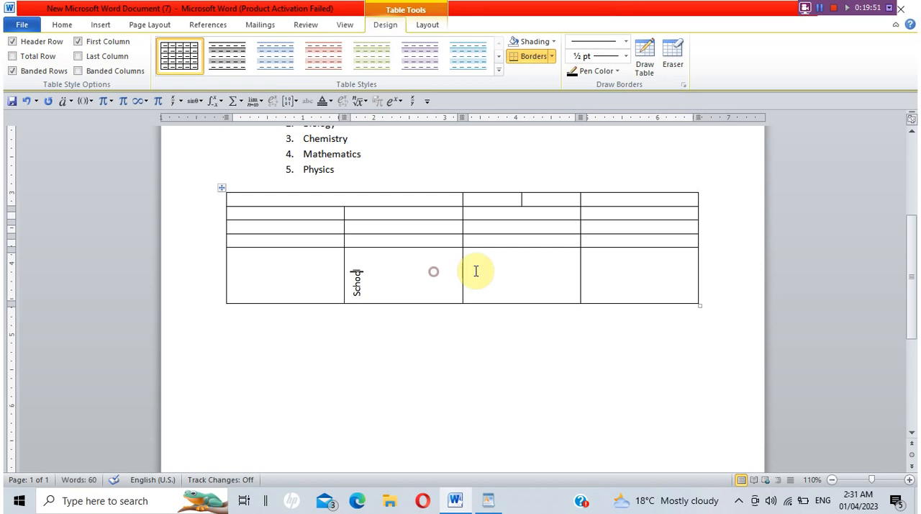
pyautogui.click(506, 271)
pyautogui.write('School')
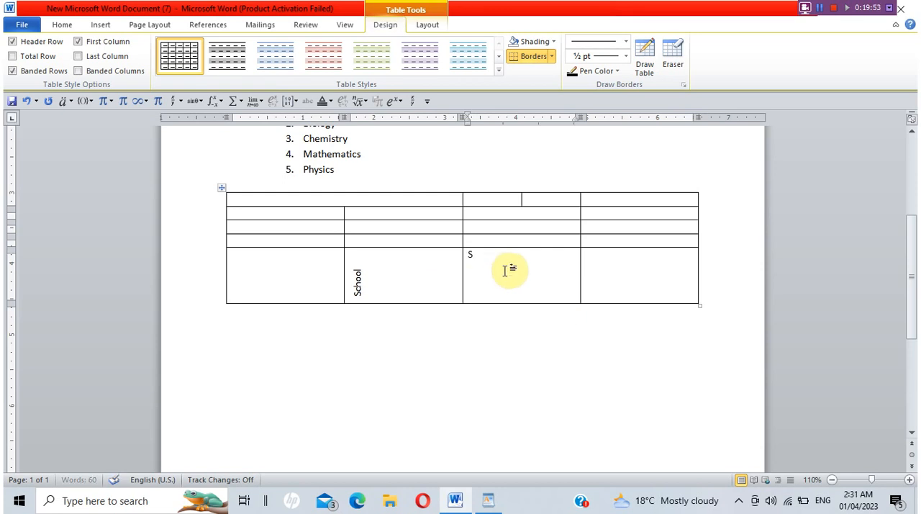
# Set the text direction of the last row's fourth cell to top-to-bottom and enter "School" in it.
pyautogui.click(664, 290)
pyautogui.rightClick(670, 291)
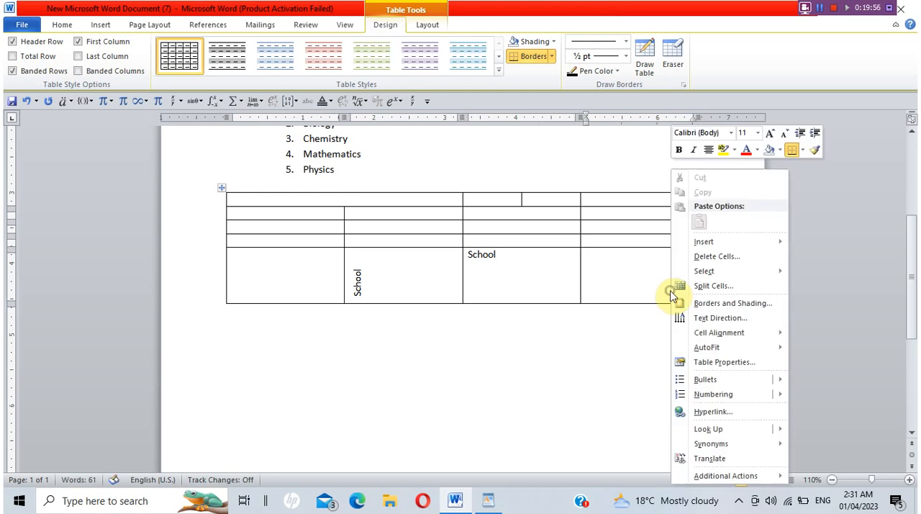
pyautogui.click(712, 320)
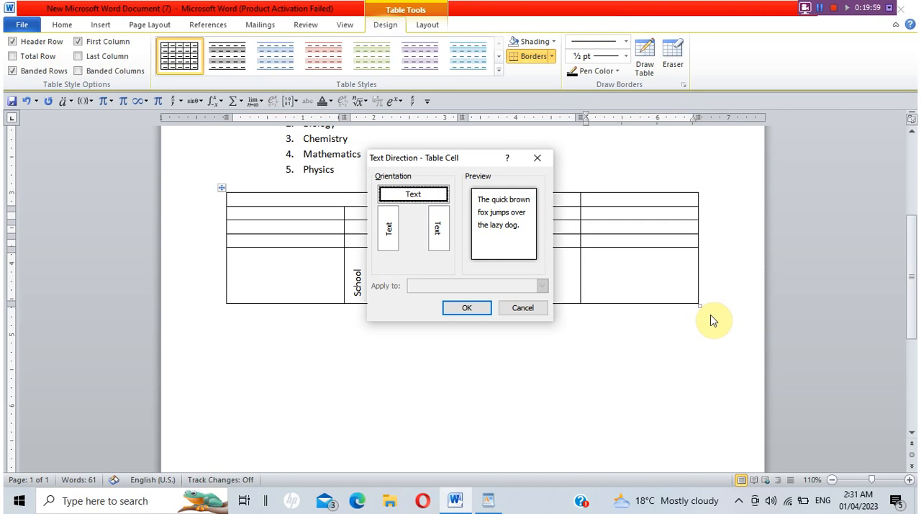
pyautogui.click(435, 227)
pyautogui.click(461, 306)
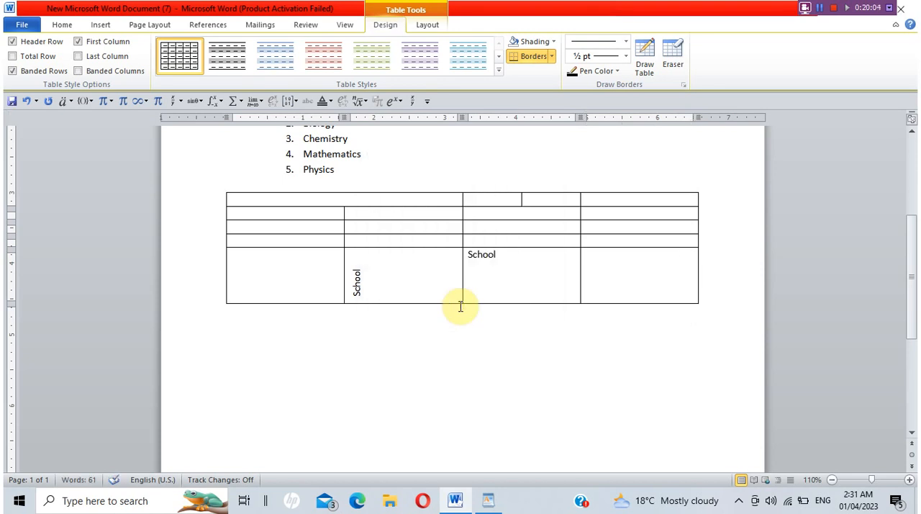
pyautogui.write('School')
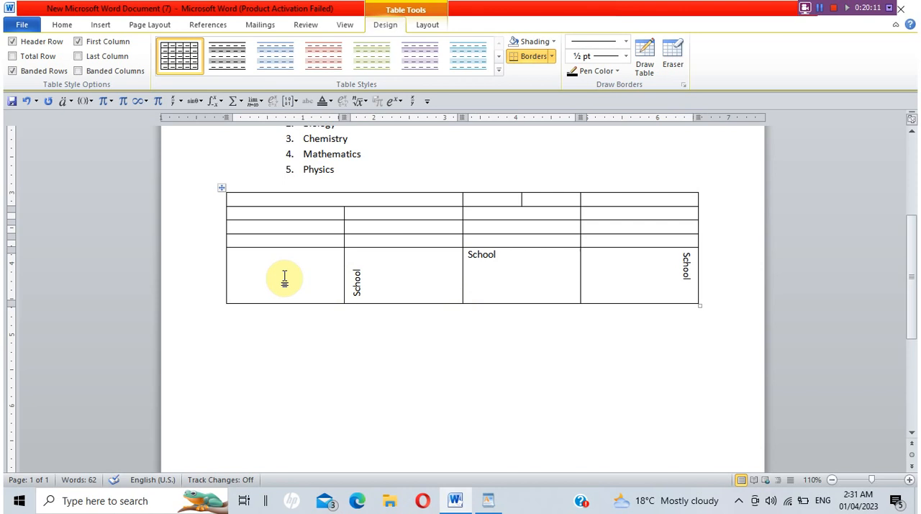
# Select the whole table, examine its move and resize handles, and clear the selection.
pyautogui.click(63, 26)
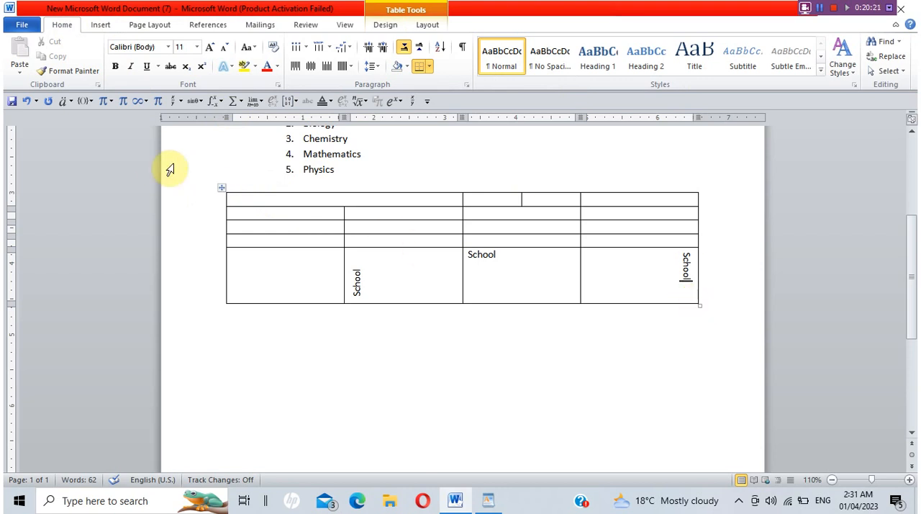
pyautogui.click(223, 189)
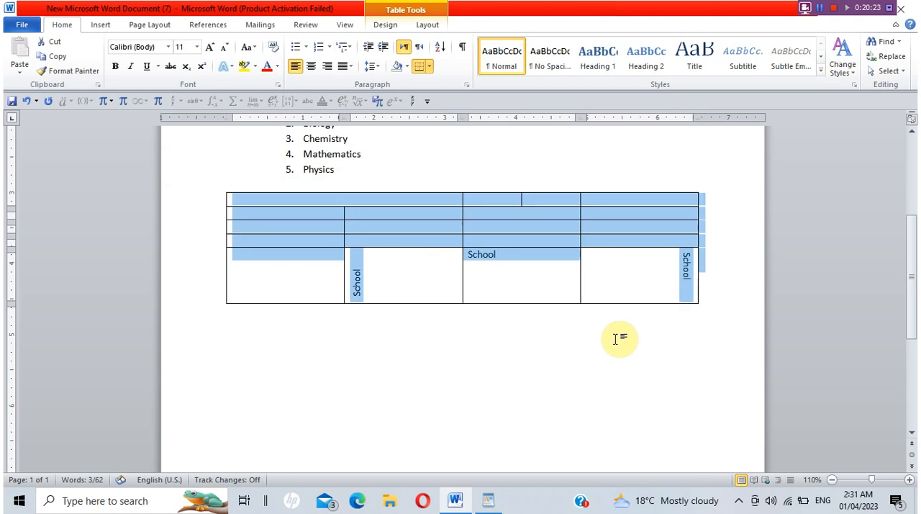
pyautogui.click(642, 349)
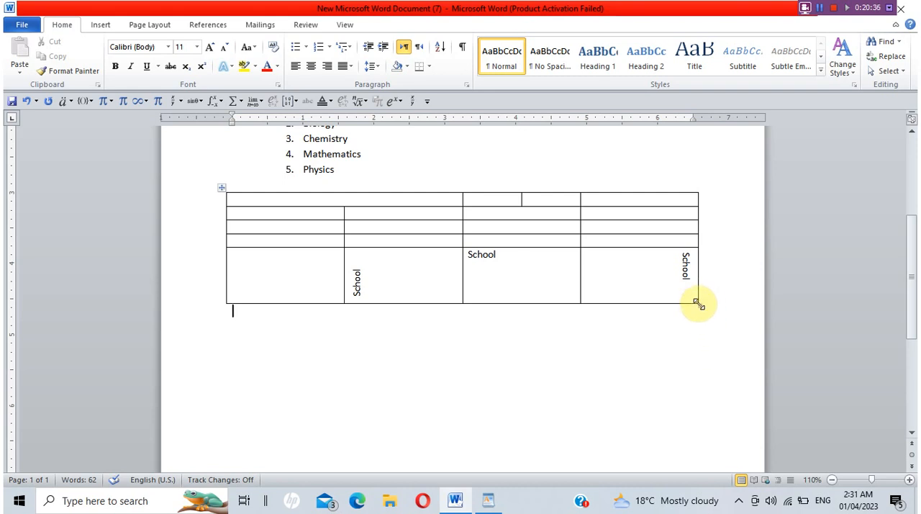
pyautogui.click(697, 304)
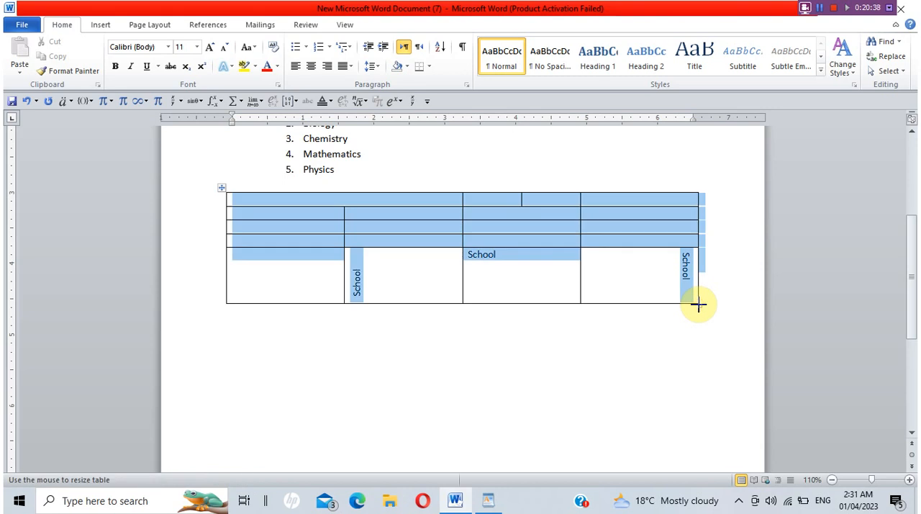
pyautogui.click(699, 343)
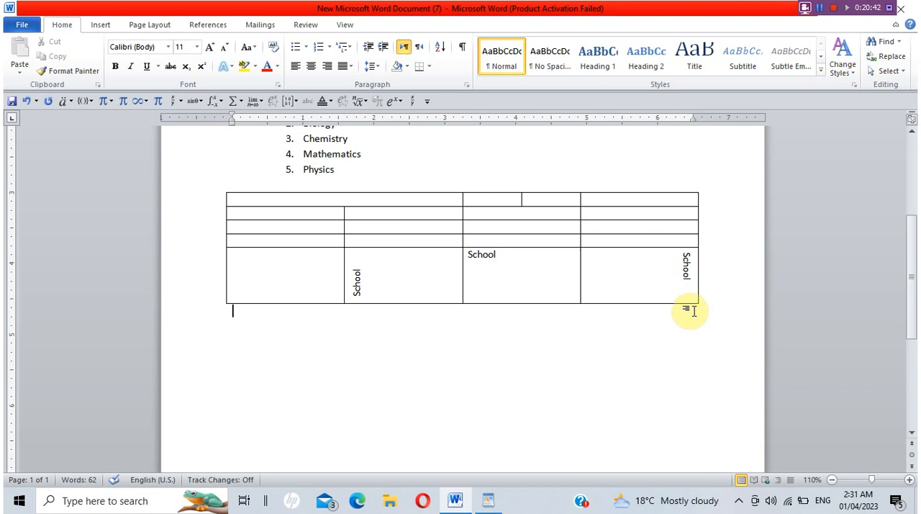
# Shrink the table slightly in width and height, and move it down and to the right below the numbered list.
pyautogui.moveTo(698, 305); pyautogui.dragTo(676, 254)
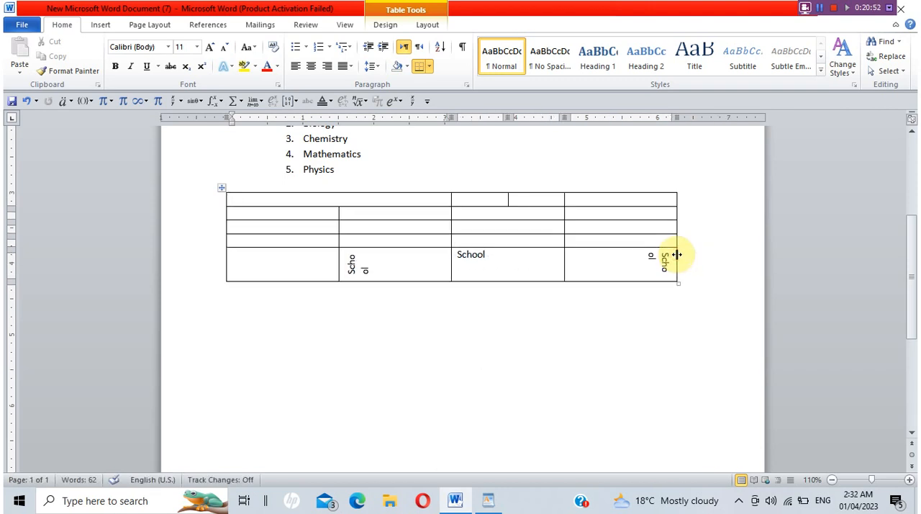
pyautogui.click(220, 187)
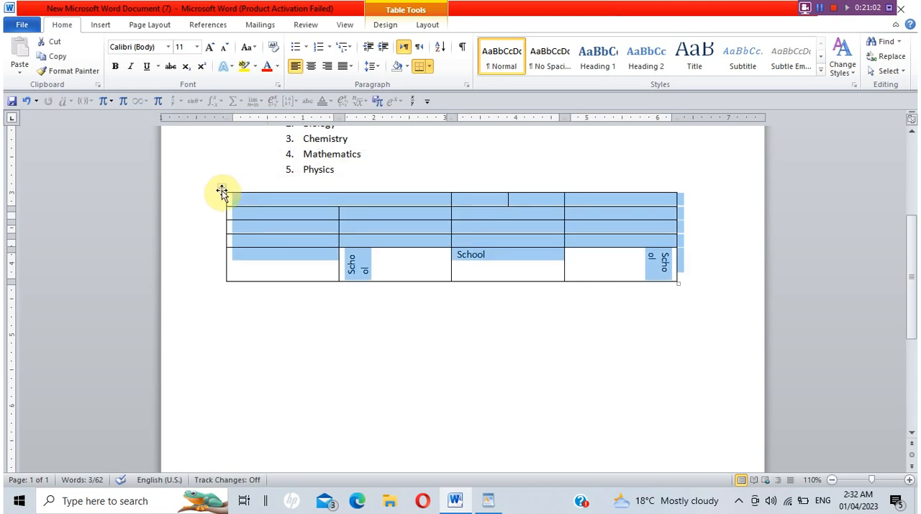
pyautogui.moveTo(220, 186); pyautogui.dragTo(233, 309)
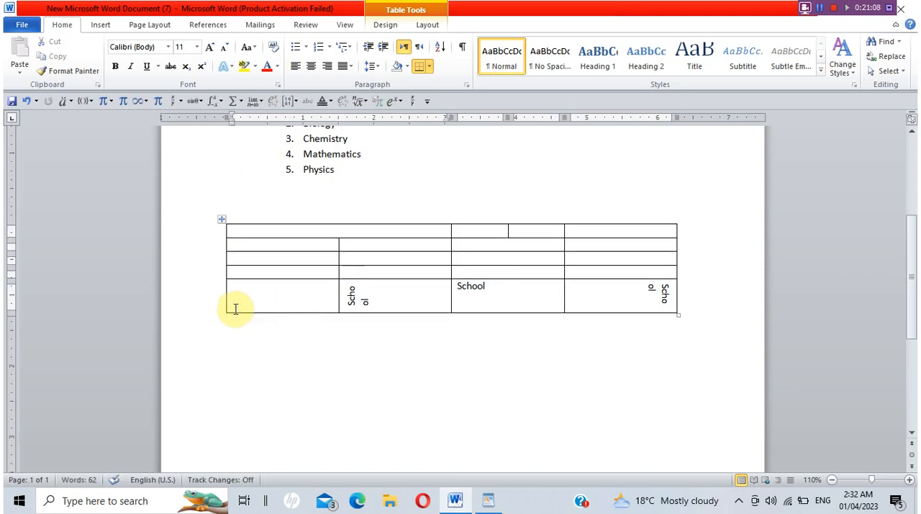
pyautogui.hotkey('ctrl', 'z')
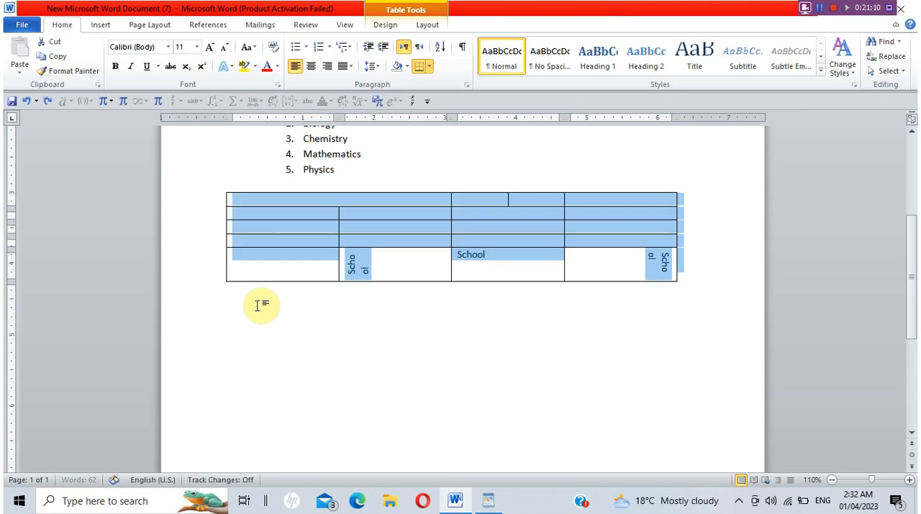
pyautogui.click(245, 206)
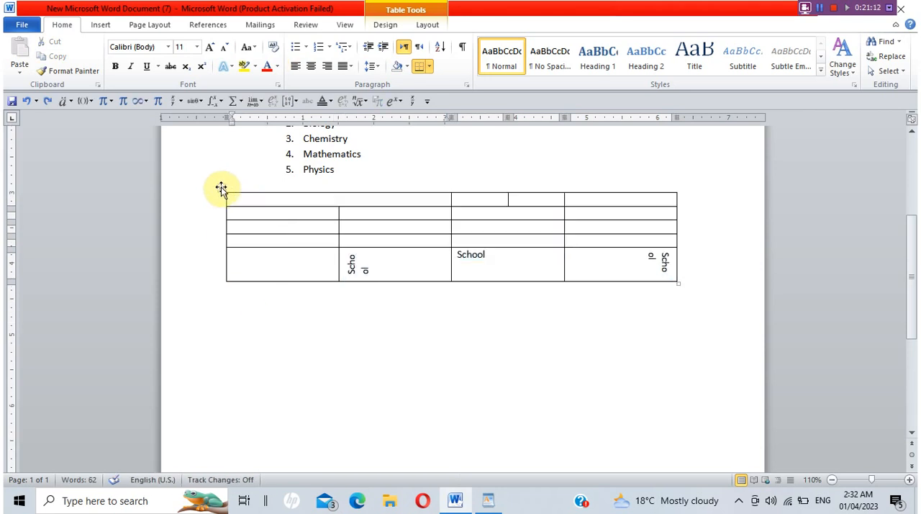
pyautogui.moveTo(222, 187); pyautogui.dragTo(254, 344)
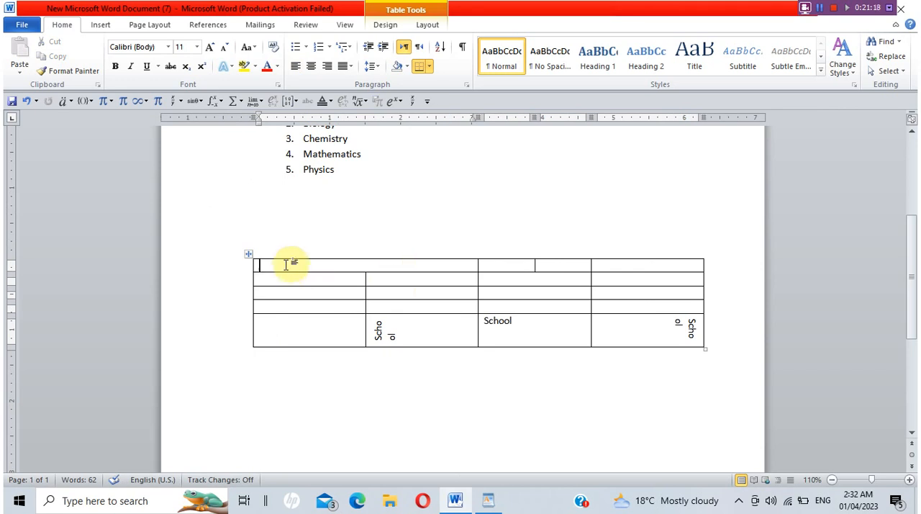
# Apply a ½ pt double-line border in automatic colour to all borders of the whole table, and clear the selection.
pyautogui.click(248, 254)
pyautogui.rightClick(248, 256)
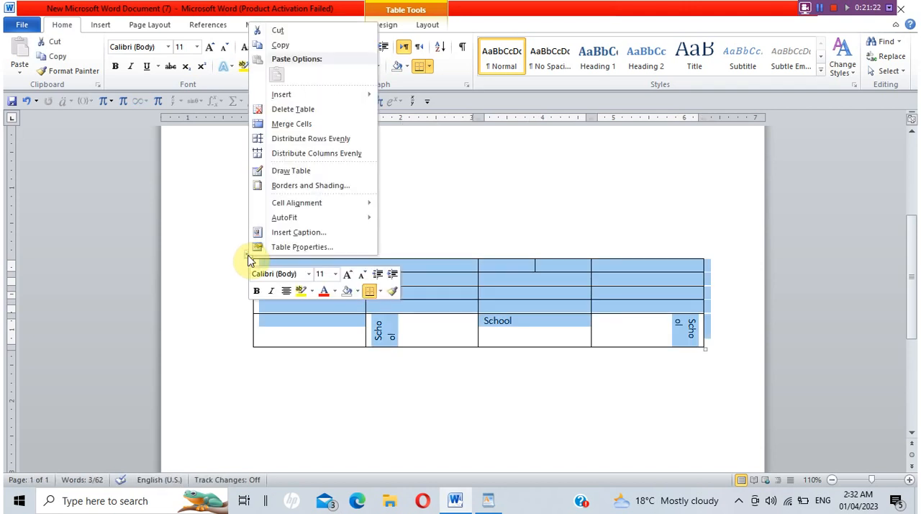
pyautogui.click(308, 186)
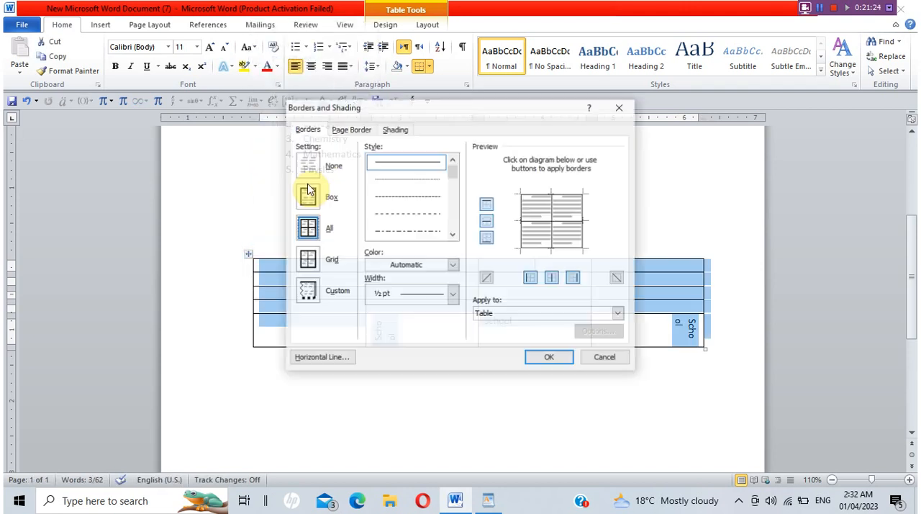
pyautogui.click(452, 235)
pyautogui.click(452, 234)
pyautogui.click(435, 215)
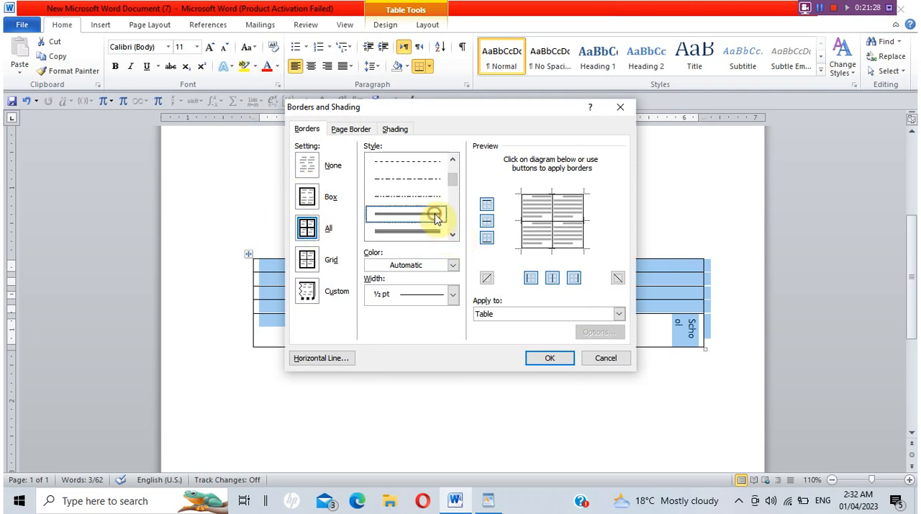
pyautogui.click(453, 266)
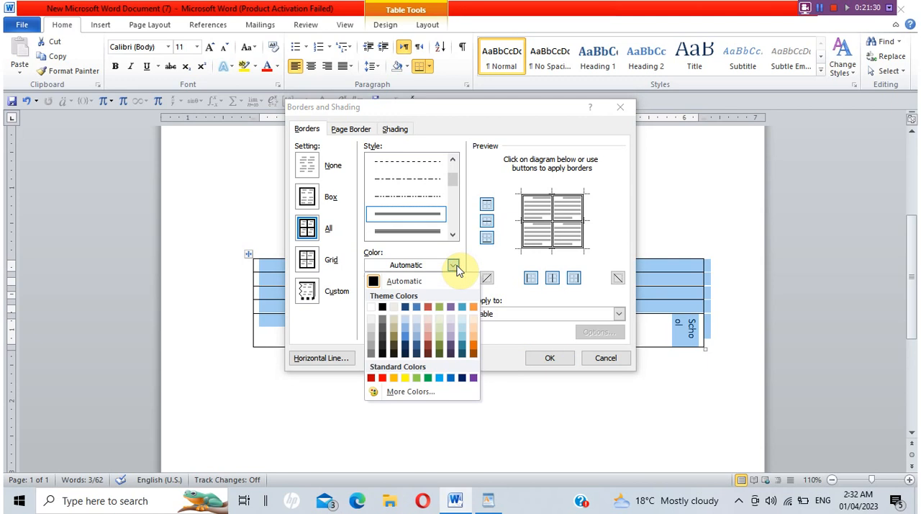
pyautogui.click(454, 265)
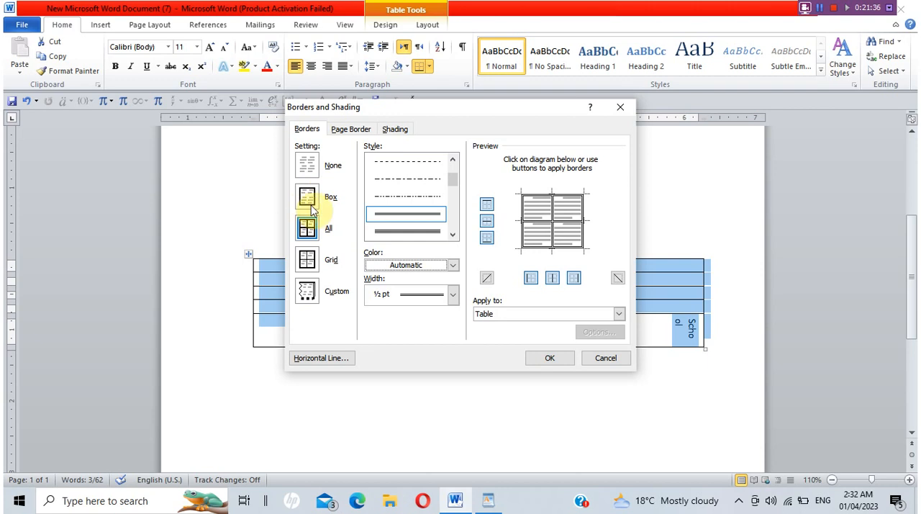
pyautogui.click(555, 359)
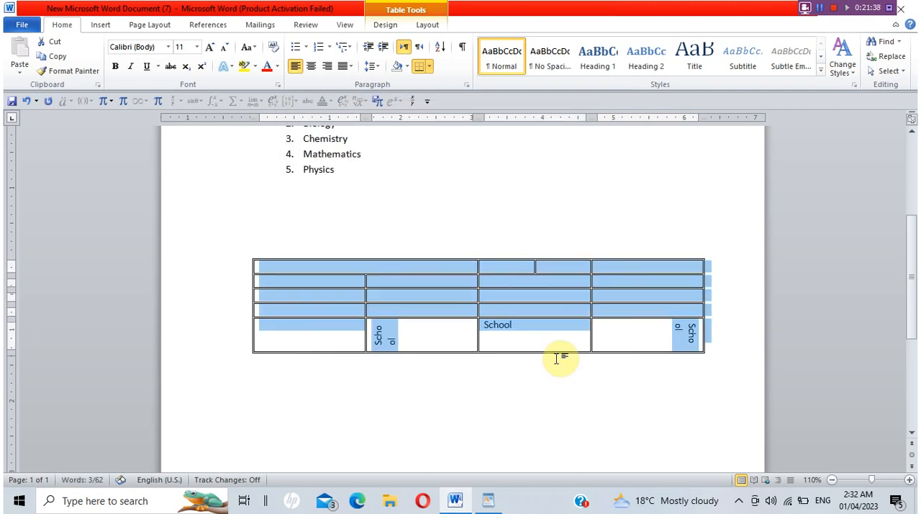
pyautogui.click(556, 359)
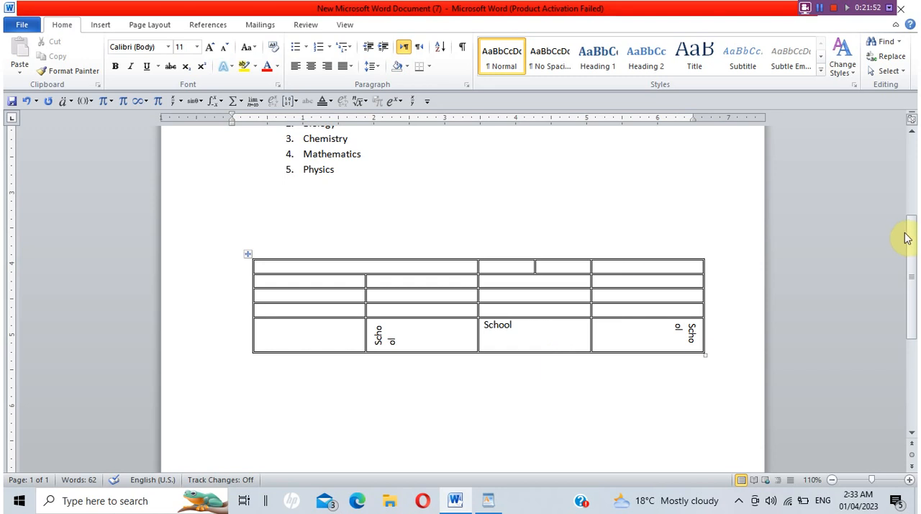
# Place the cursor in the blank area below the table and insert a page break to start a second page.
pyautogui.moveTo(909, 238); pyautogui.dragTo(911, 328)
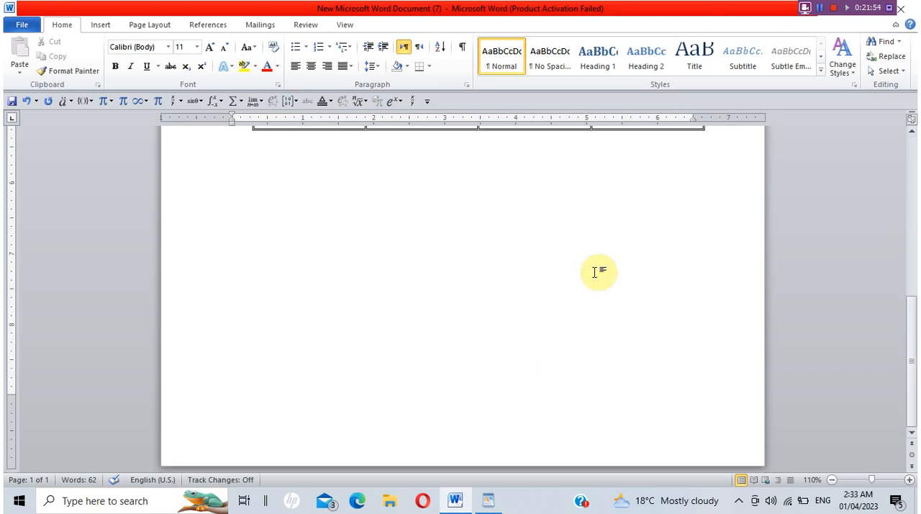
pyautogui.doubleClick(615, 173)
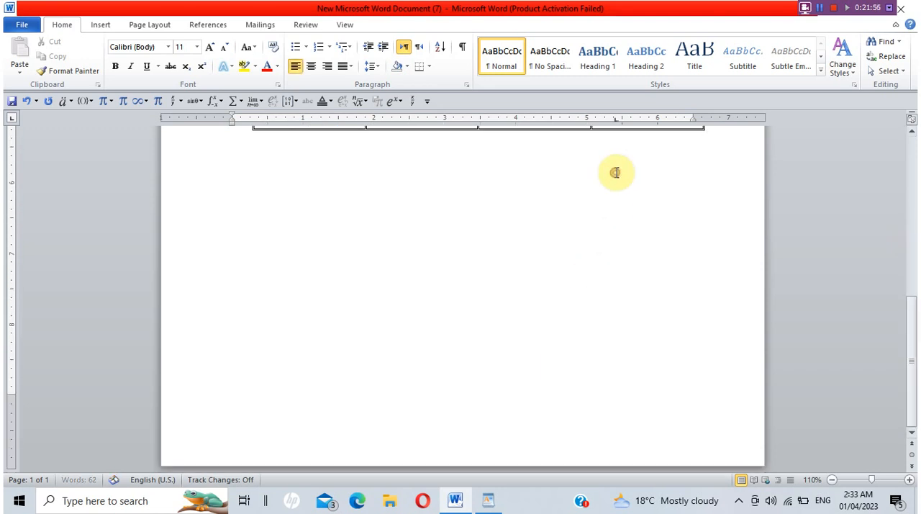
pyautogui.hotkey('ctrl', 'Return')
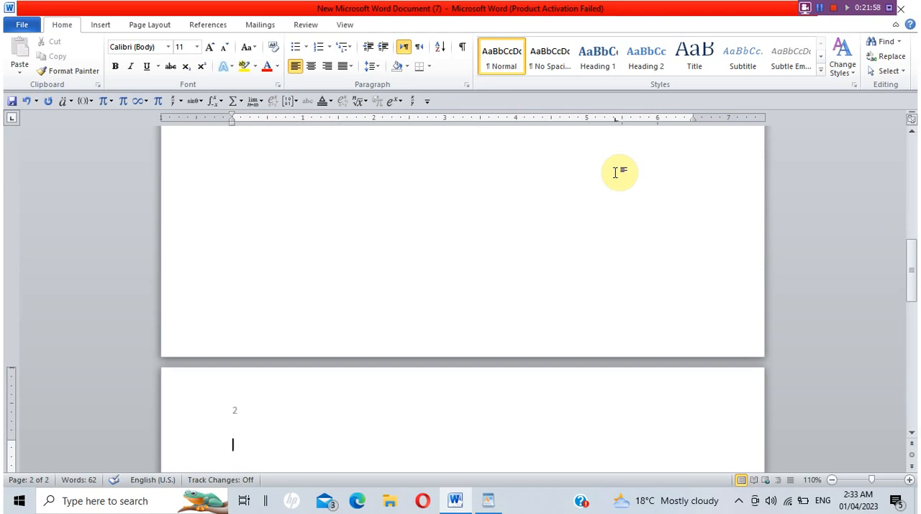
# Open the second page's header to examine its page number, and return to the body text.
pyautogui.moveTo(911, 251); pyautogui.dragTo(910, 291)
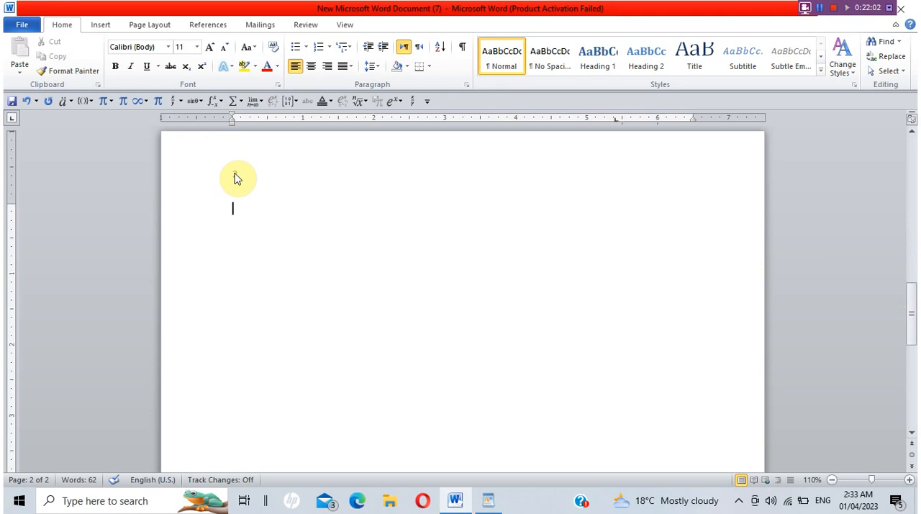
pyautogui.doubleClick(237, 179)
pyautogui.write('2')
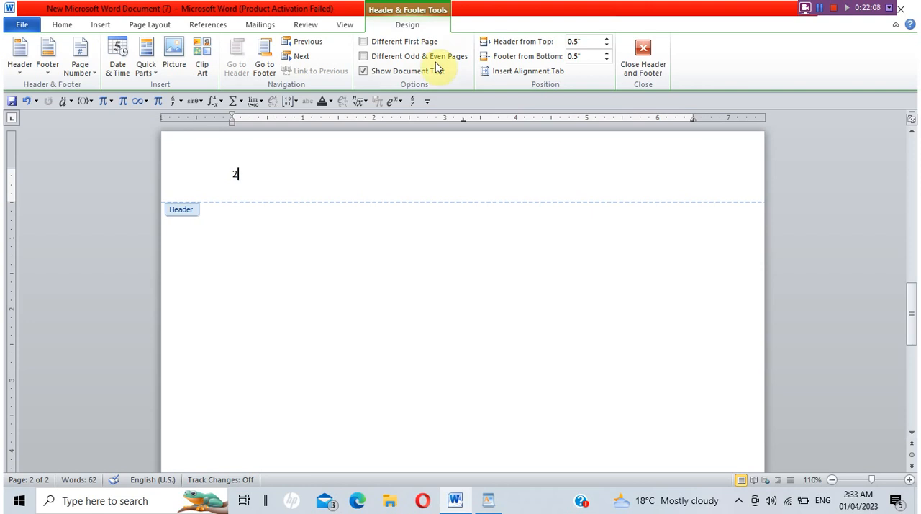
pyautogui.click(647, 57)
pyautogui.click(249, 192)
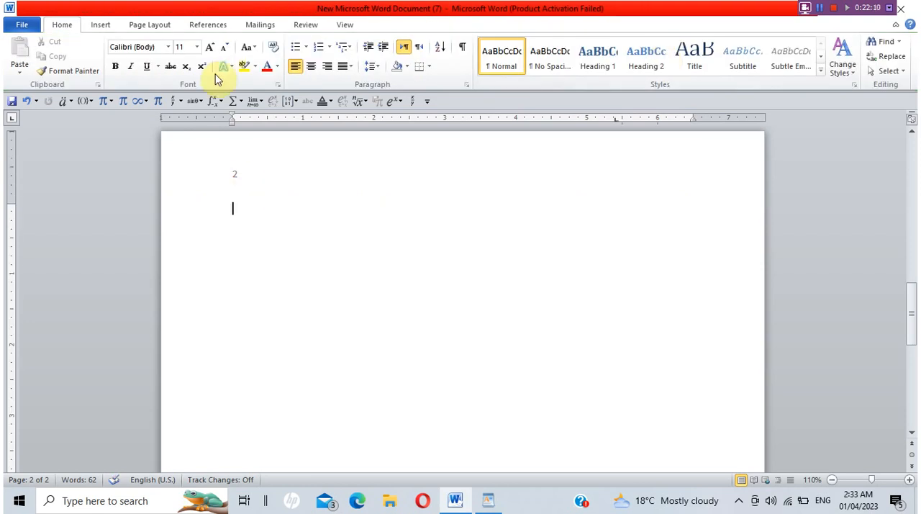
# Review the preset page margins and set the page orientation to landscape.
pyautogui.click(147, 26)
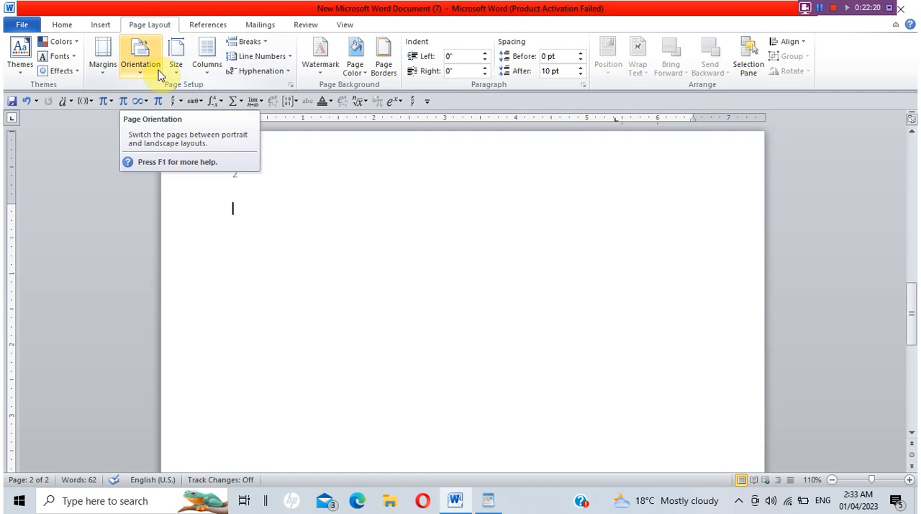
pyautogui.click(114, 74)
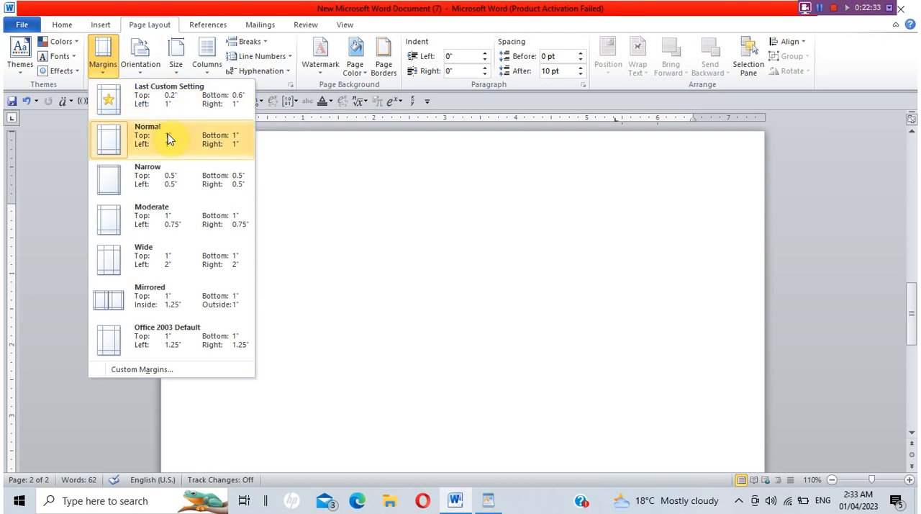
pyautogui.click(139, 71)
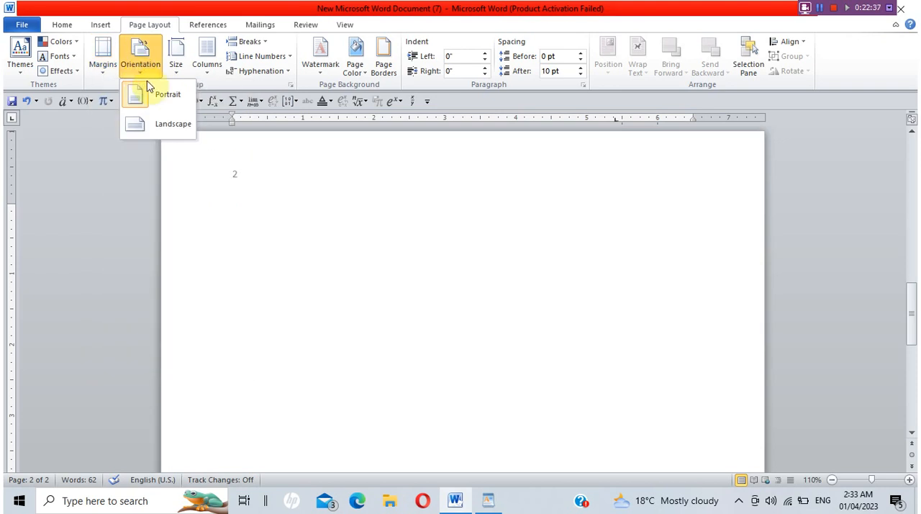
pyautogui.click(184, 133)
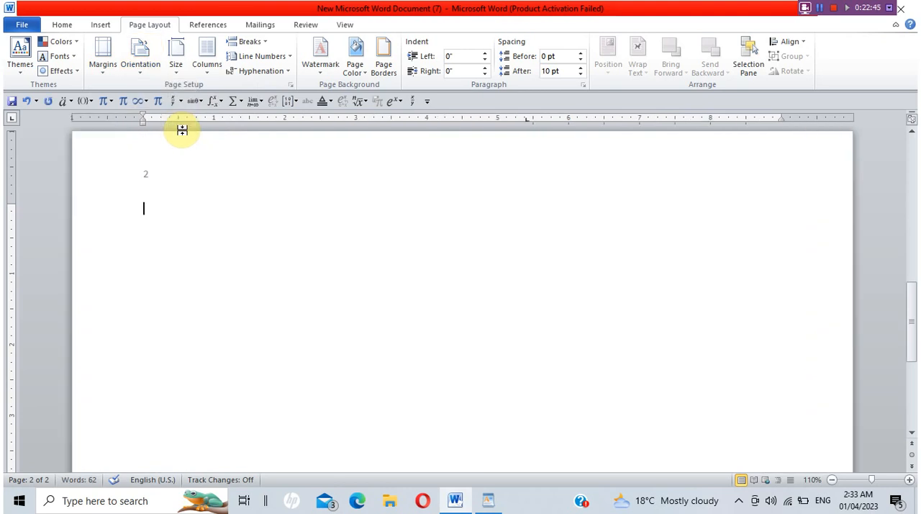
# Switch the page orientation to portrait and back to landscape.
pyautogui.click(147, 63)
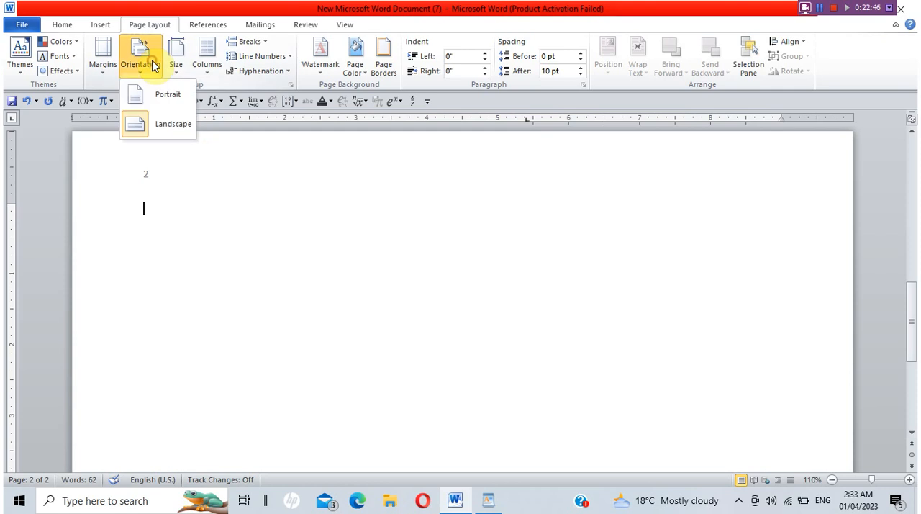
pyautogui.click(165, 96)
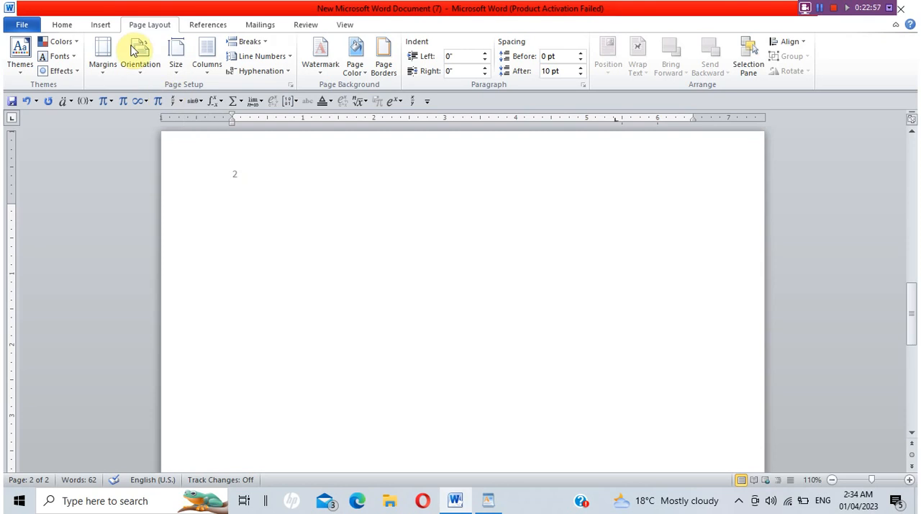
pyautogui.click(147, 65)
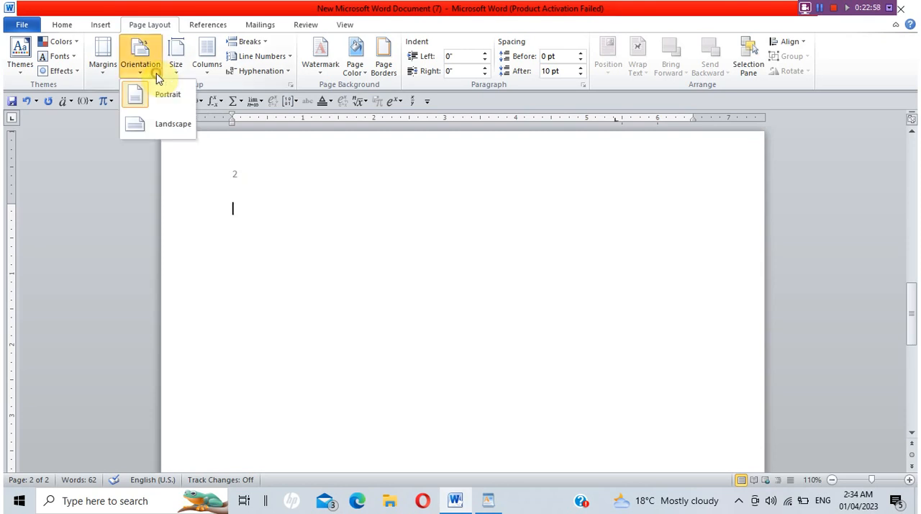
pyautogui.click(167, 133)
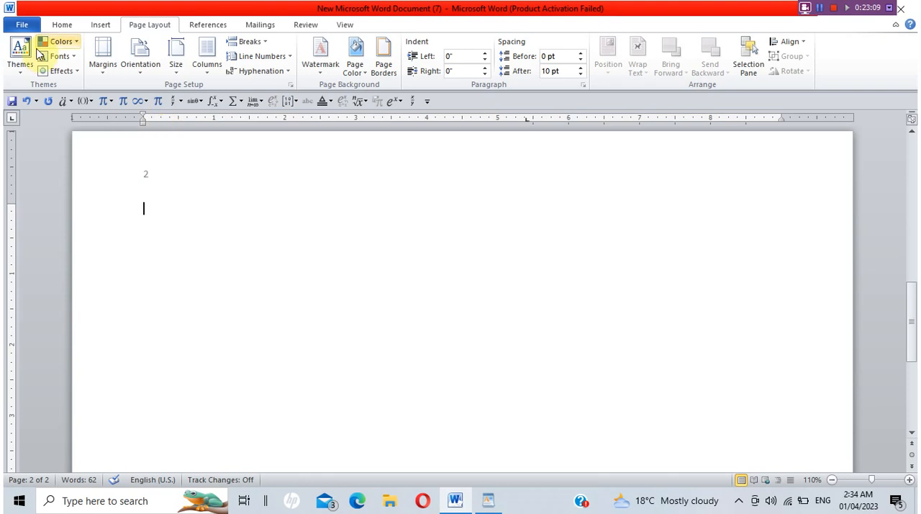
# Examine the landscape print preview and the options for which pages to print, and return to the document.
pyautogui.click(22, 25)
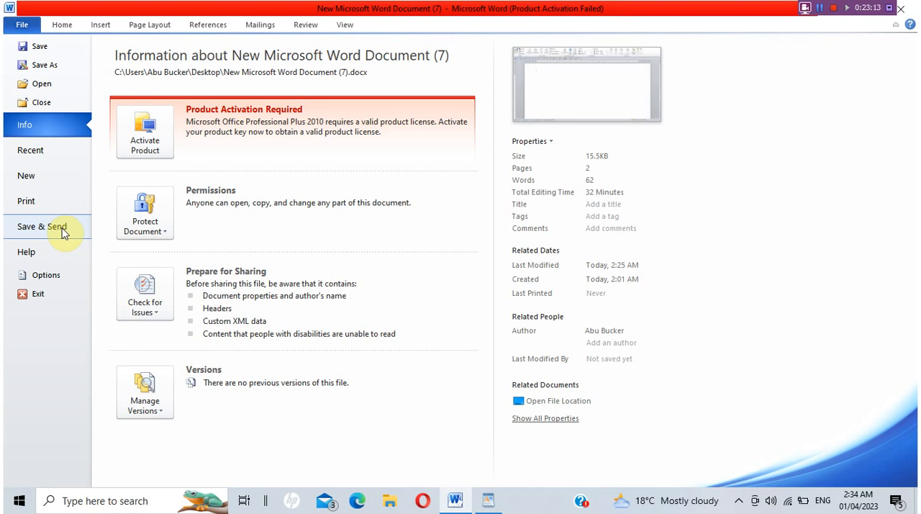
pyautogui.click(58, 205)
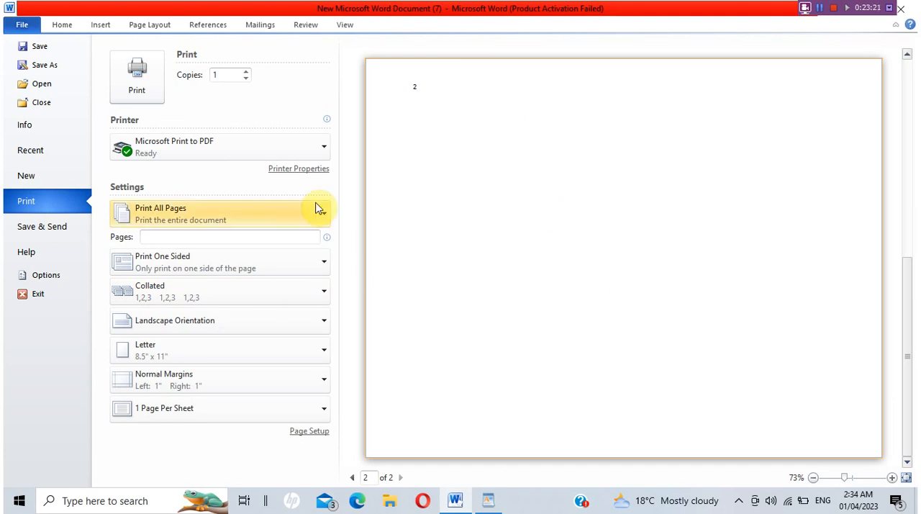
pyautogui.click(185, 221)
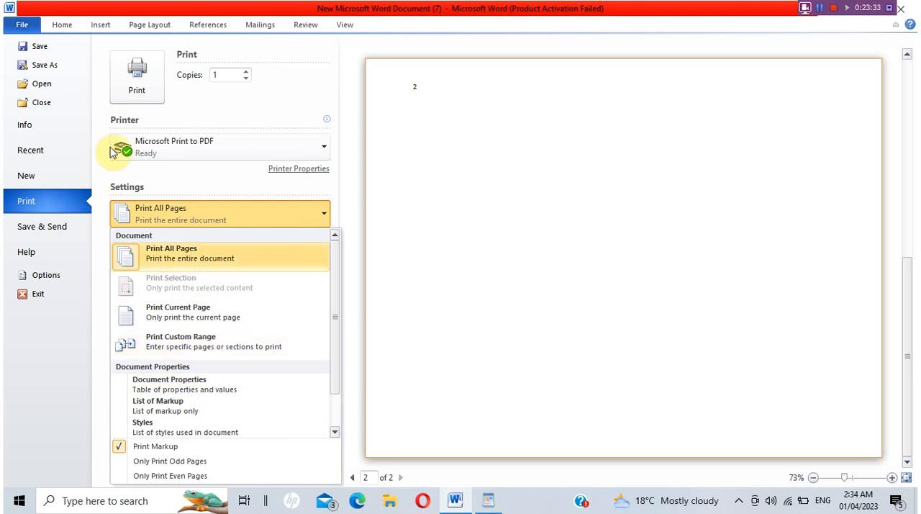
pyautogui.press('Escape')
pyautogui.press('Escape')
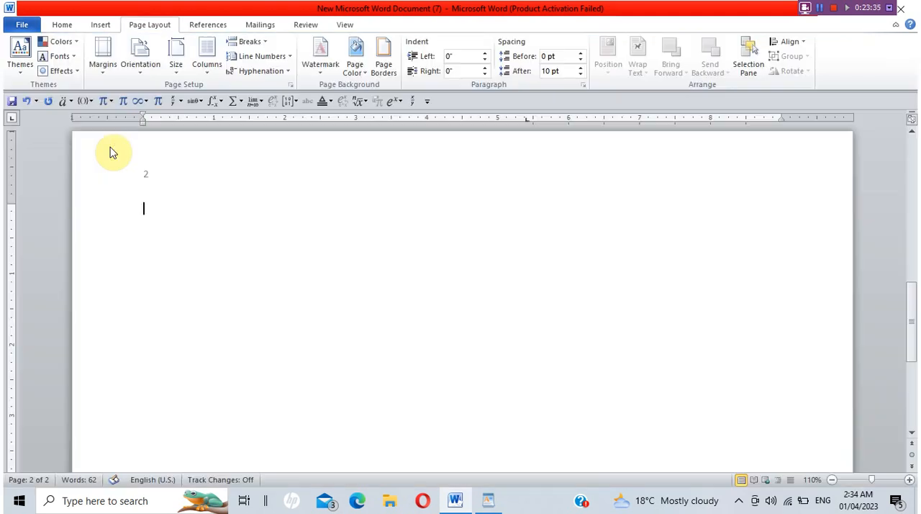
# Set the page orientation to portrait and view the document in print preview.
pyautogui.click(146, 67)
pyautogui.click(155, 95)
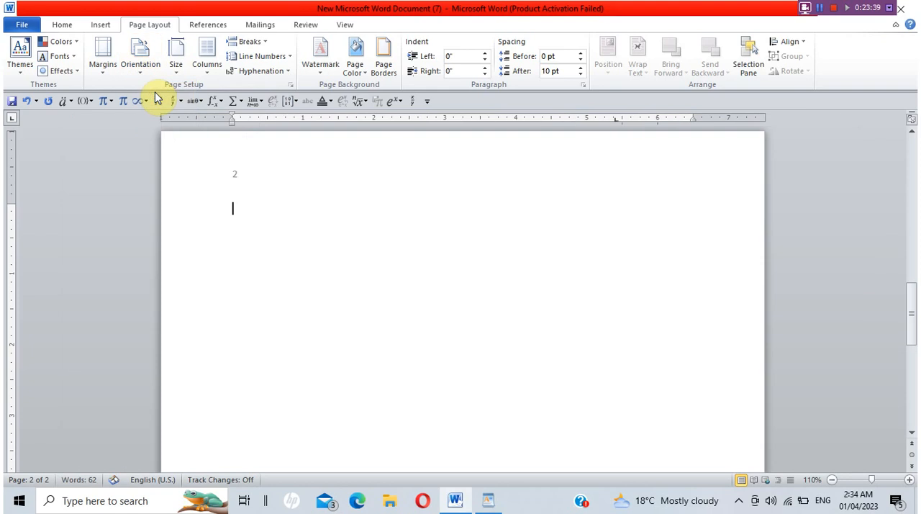
pyautogui.click(22, 25)
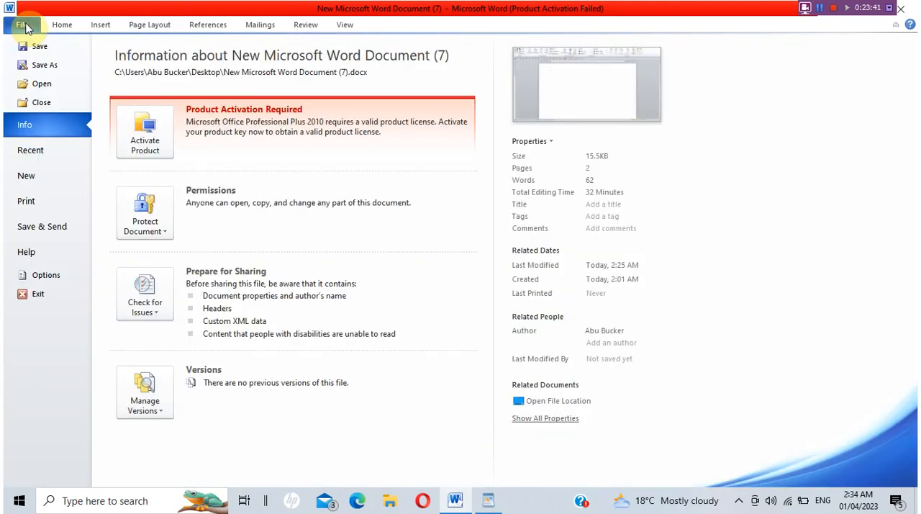
pyautogui.click(53, 199)
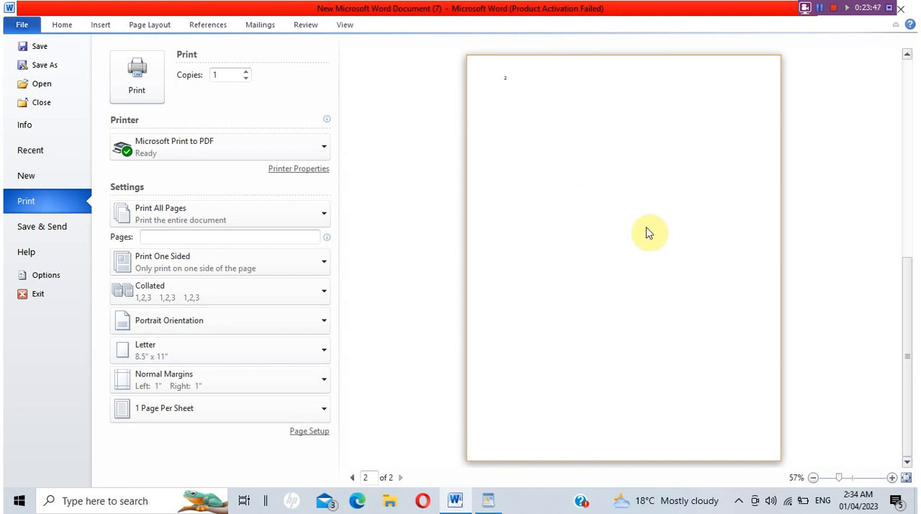
# Open the page setup from the print settings and choose landscape orientation for the whole document.
pyautogui.click(307, 431)
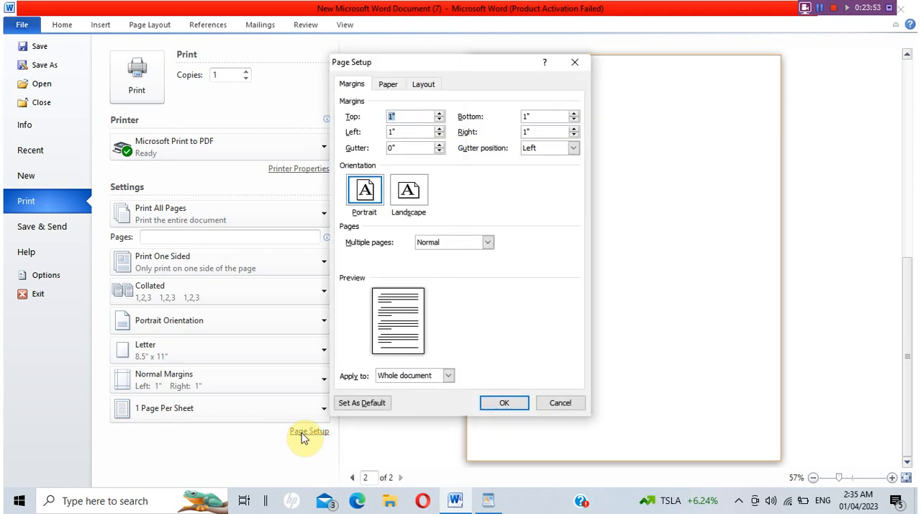
pyautogui.click(368, 200)
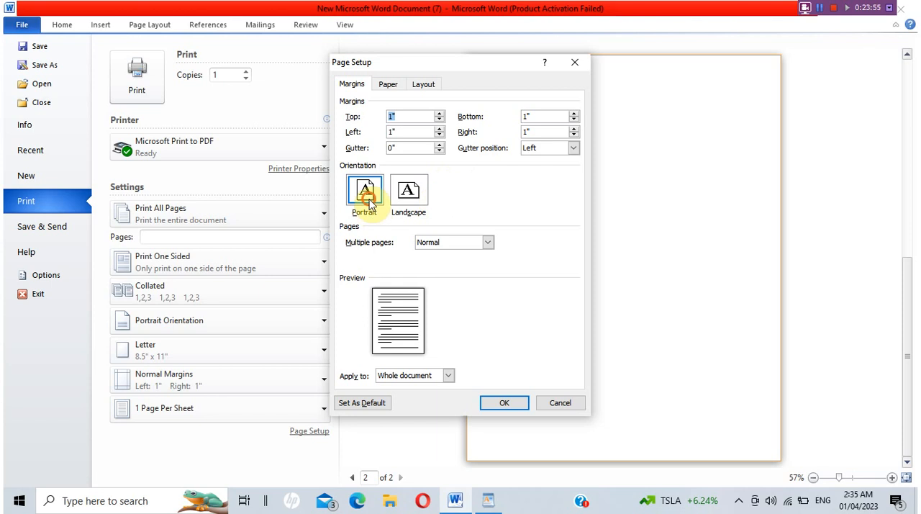
pyautogui.click(415, 193)
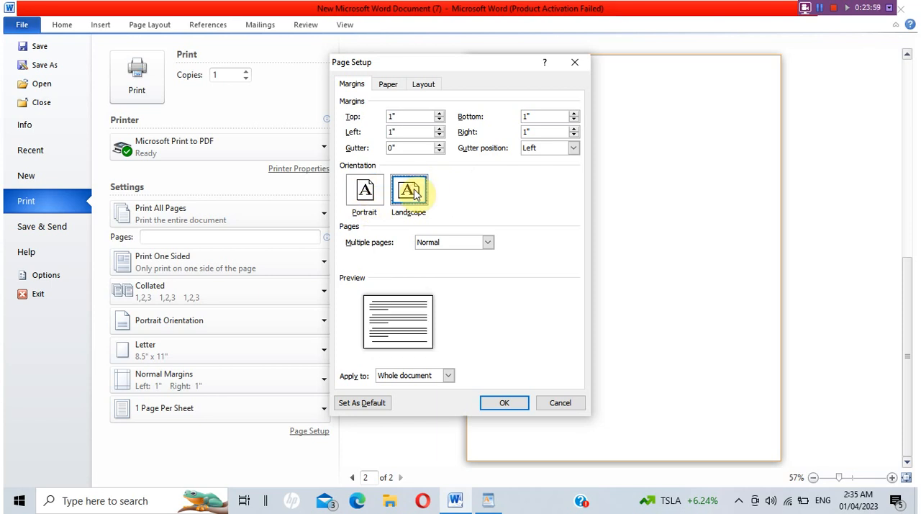
# Set the paper size to Legal, then review the section, header and footer layout options and return to the margin settings.
pyautogui.click(390, 85)
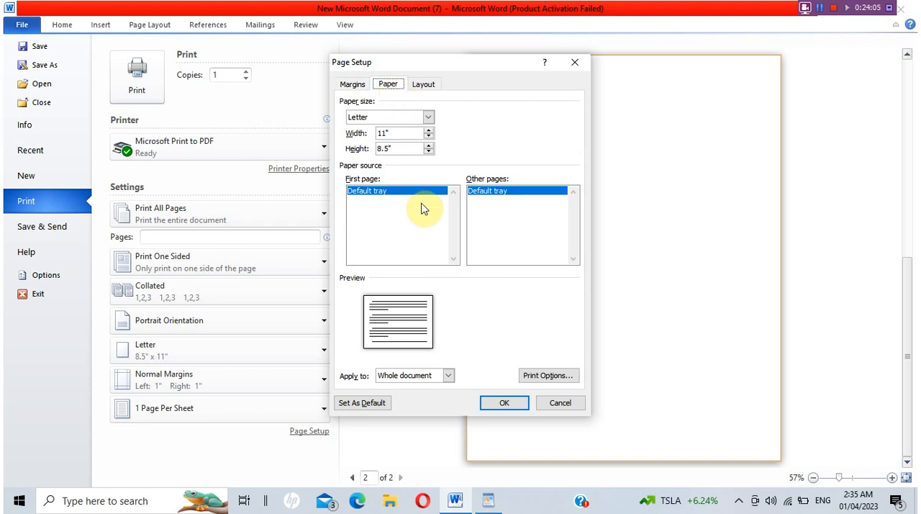
pyautogui.click(429, 117)
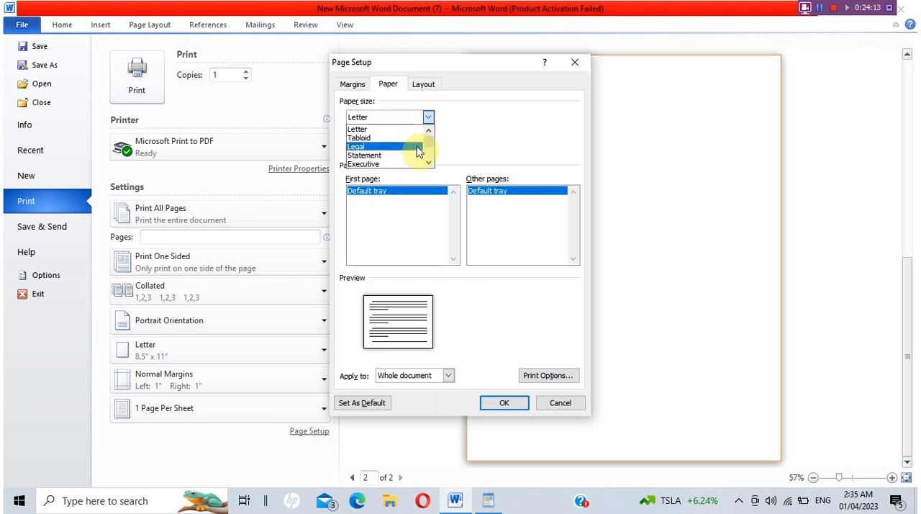
pyautogui.click(417, 147)
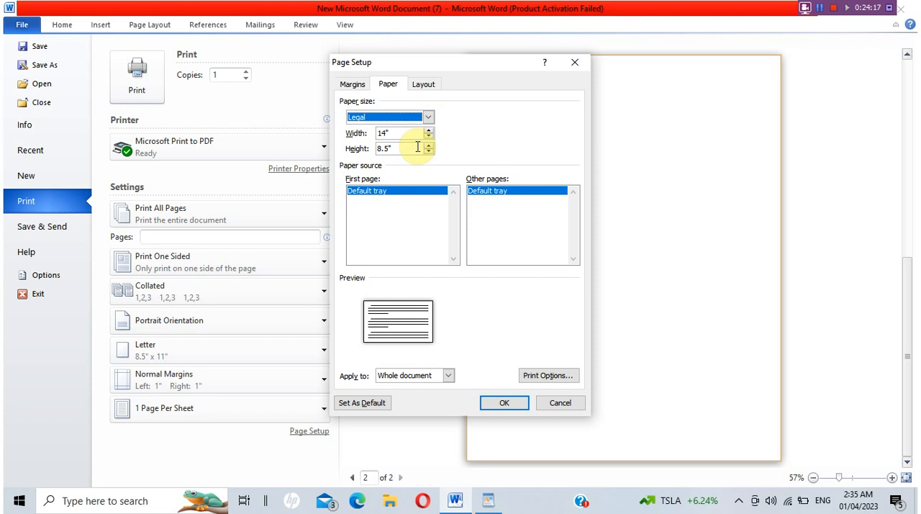
pyautogui.click(424, 85)
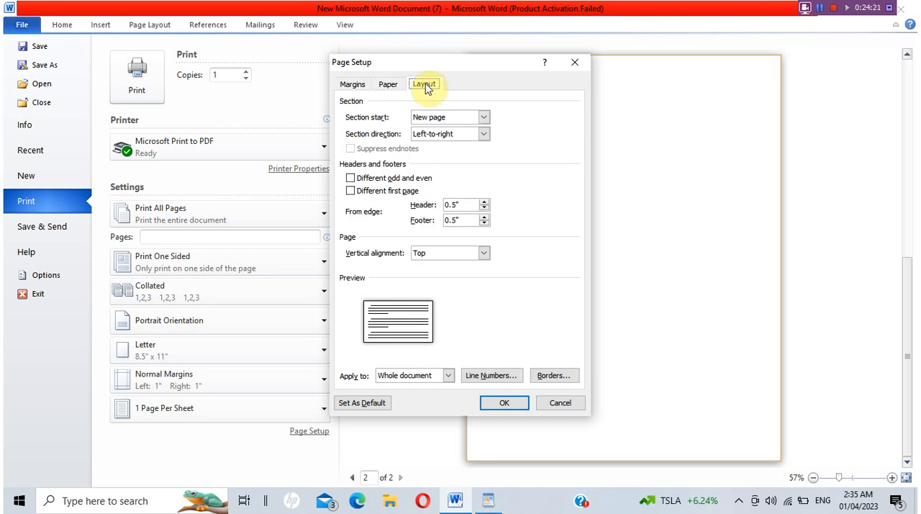
pyautogui.click(352, 84)
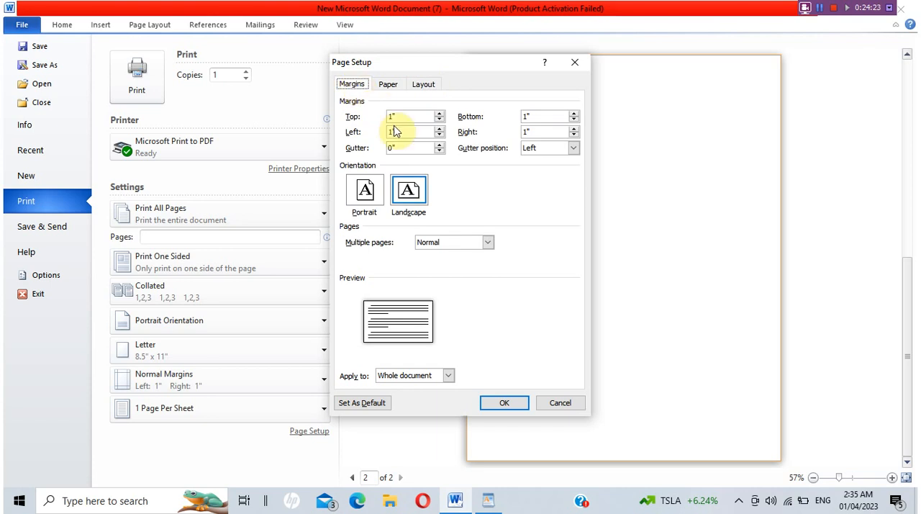
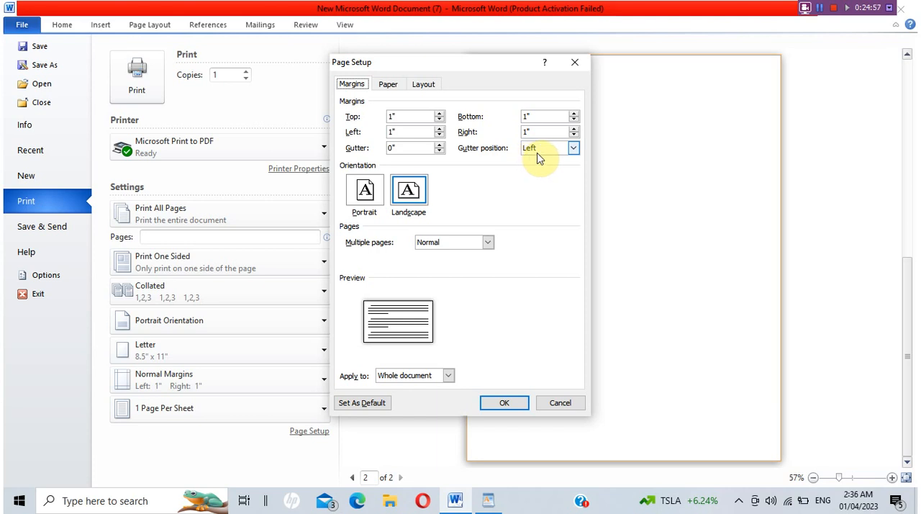
# Review the gutter positions and the layout options of the page setup, and return to the document without applying any changes.
pyautogui.click(538, 152)
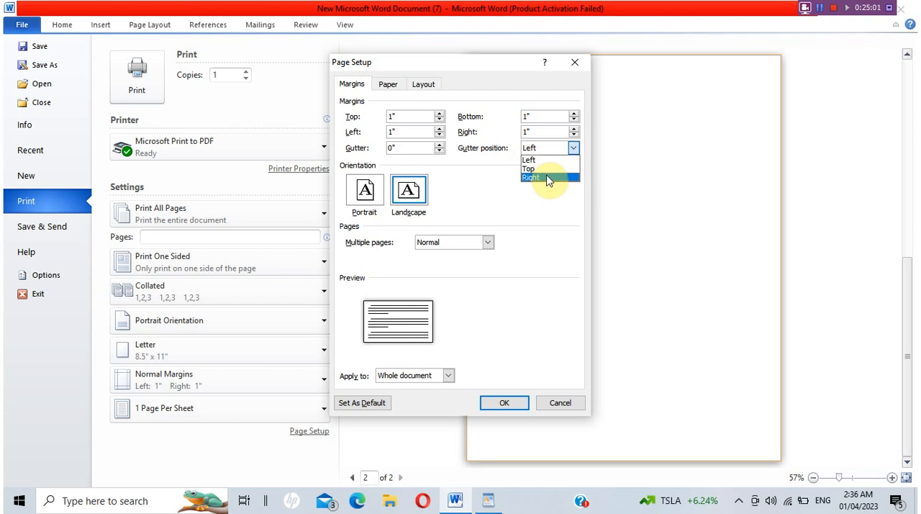
pyautogui.click(530, 249)
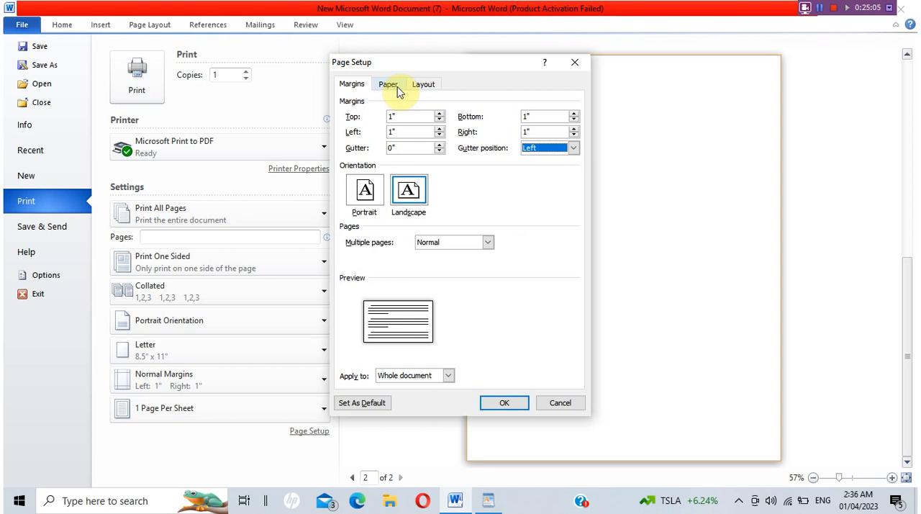
pyautogui.click(423, 86)
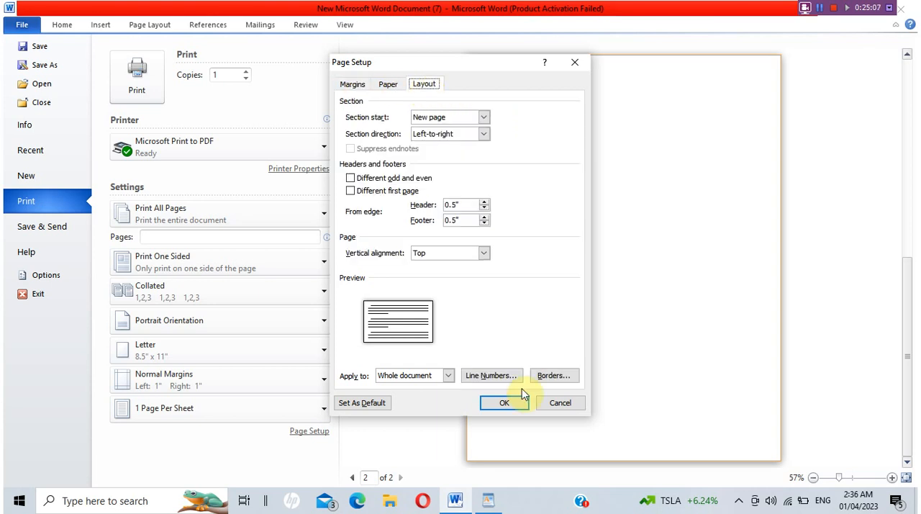
pyautogui.click(562, 405)
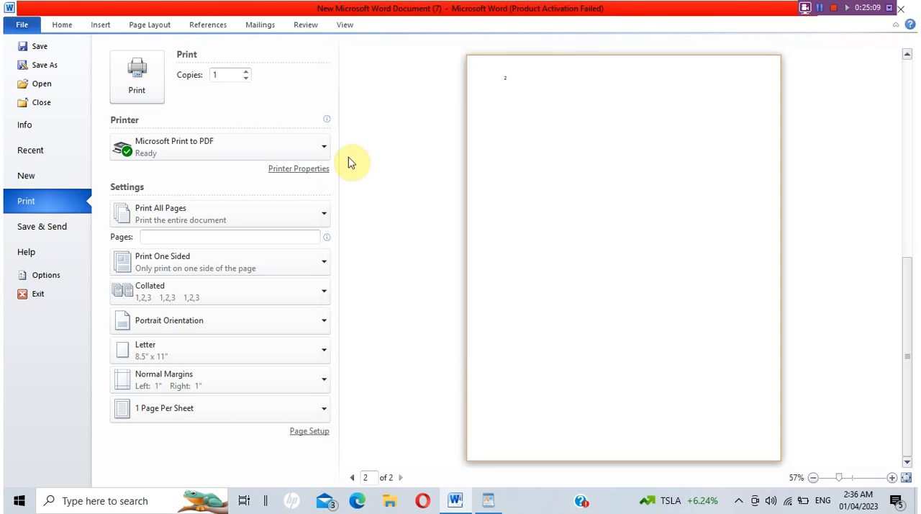
pyautogui.press('Escape')
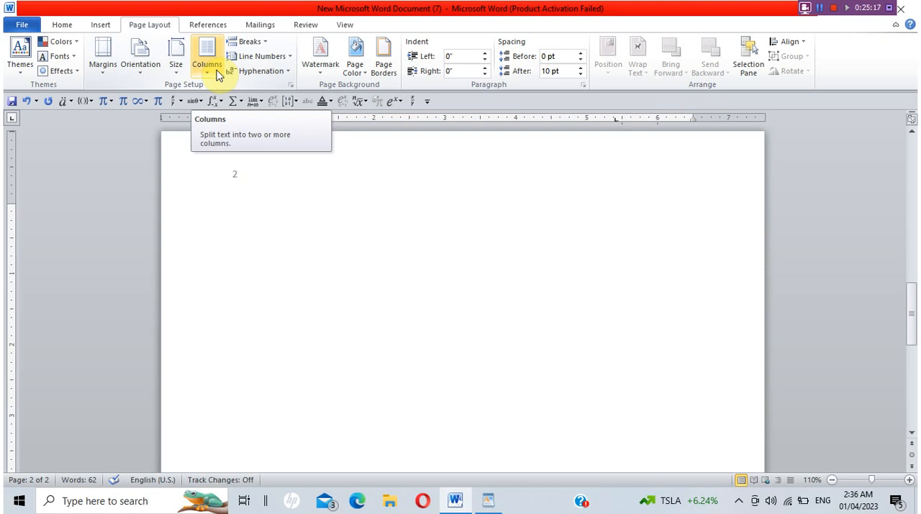
# Copy the opening paragraph on page 1 and paste it repeatedly above the bulleted city list until it appears nine times.
pyautogui.moveTo(910, 314); pyautogui.dragTo(886, 150)
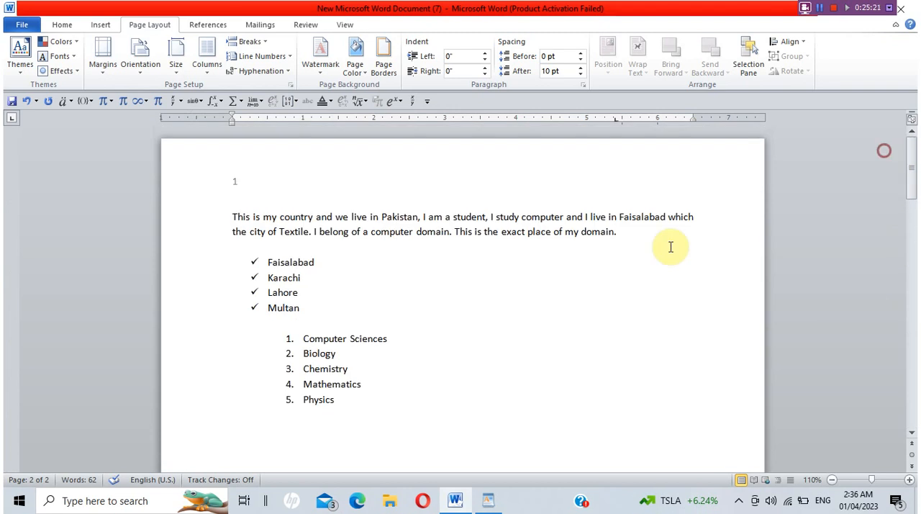
pyautogui.moveTo(616, 230); pyautogui.dragTo(196, 216)
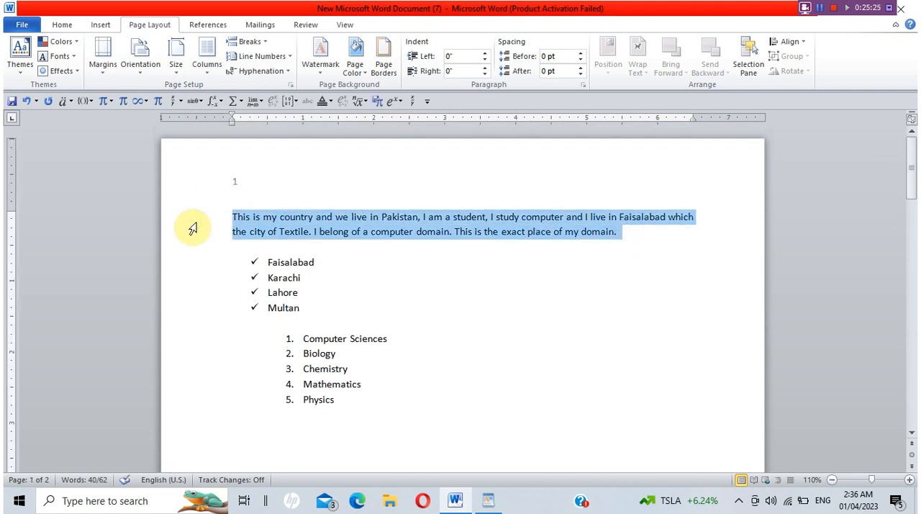
pyautogui.hotkey('ctrl', 'c')
pyautogui.hotkey('ctrl', 'v')
pyautogui.hotkey('ctrl', 'v')
pyautogui.hotkey('ctrl', 'v')
pyautogui.hotkey('ctrl', 'v')
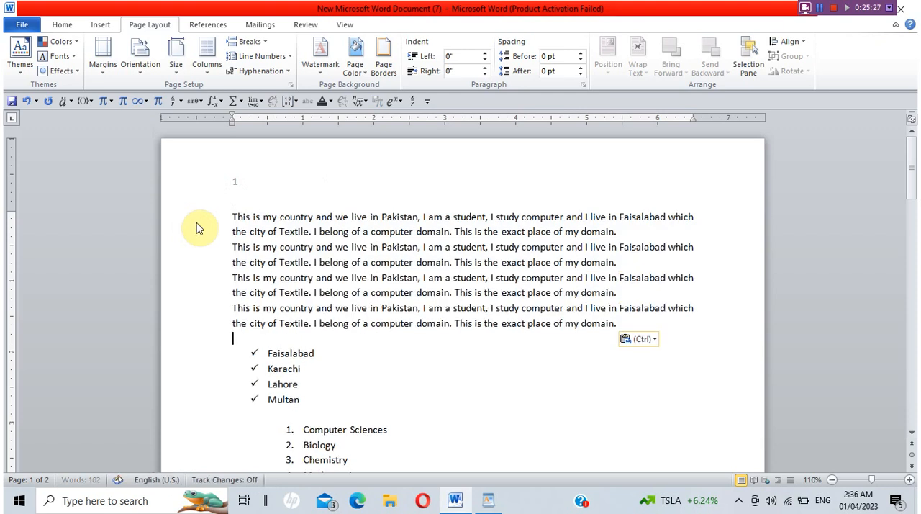
pyautogui.hotkey('ctrl', 'v')
pyautogui.hotkey('ctrl', 'v')
pyautogui.hotkey('ctrl', 'v')
pyautogui.hotkey('ctrl', 'v')
pyautogui.hotkey('ctrl', 'v')
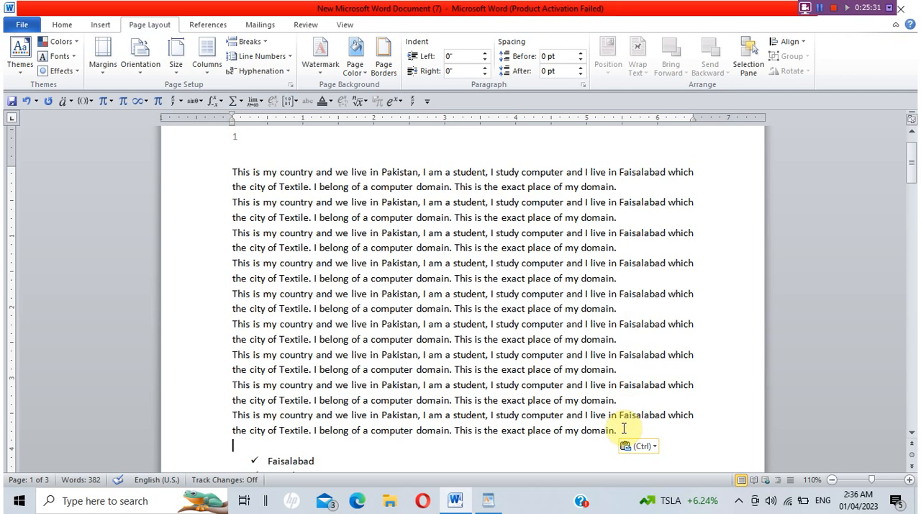
# Arrange the nine repeated paragraphs in two columns and change the layout to three columns.
pyautogui.moveTo(623, 428); pyautogui.dragTo(241, 173)
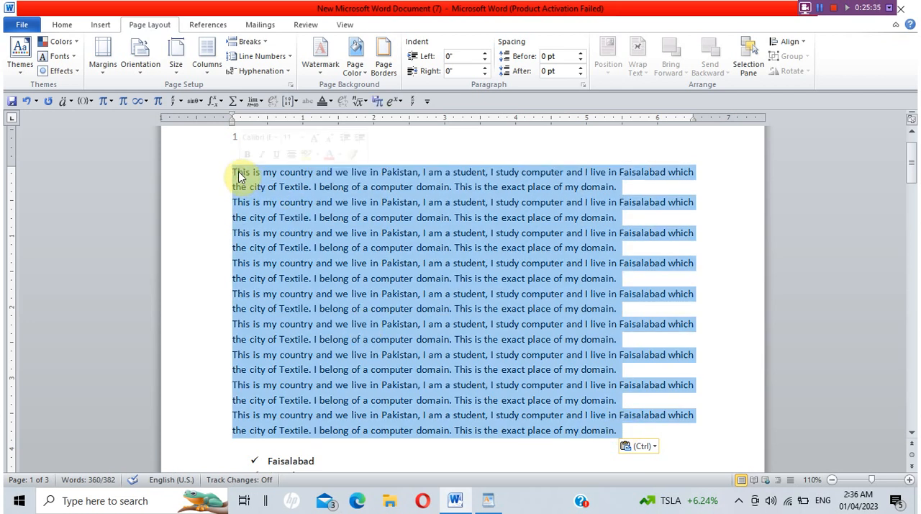
pyautogui.click(209, 72)
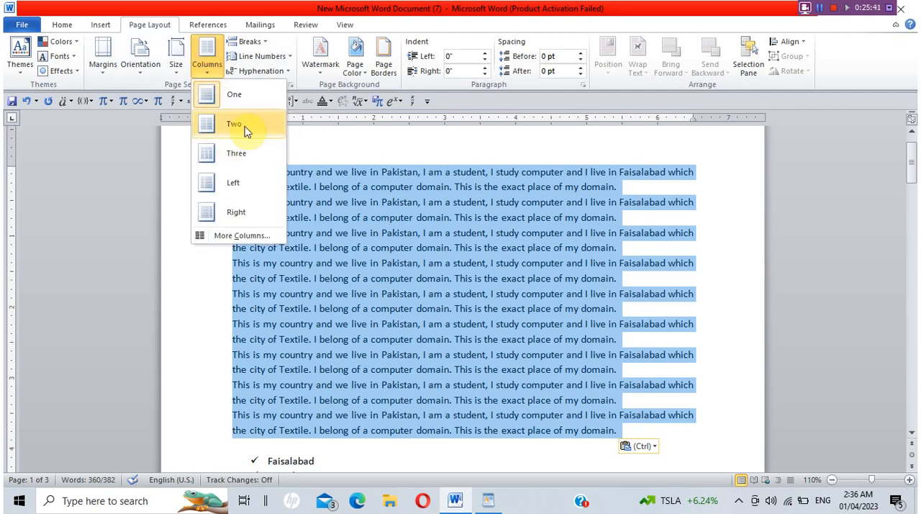
pyautogui.click(244, 128)
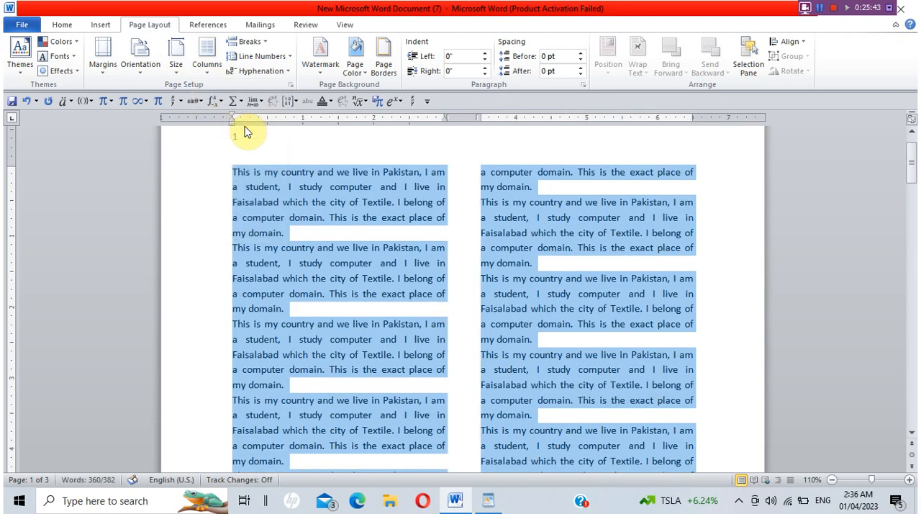
pyautogui.moveTo(911, 154)
pyautogui.mouseDown()
pyautogui.moveTo(912, 193)
pyautogui.moveTo(914, 140)
pyautogui.moveTo(914, 157)
pyautogui.mouseUp()
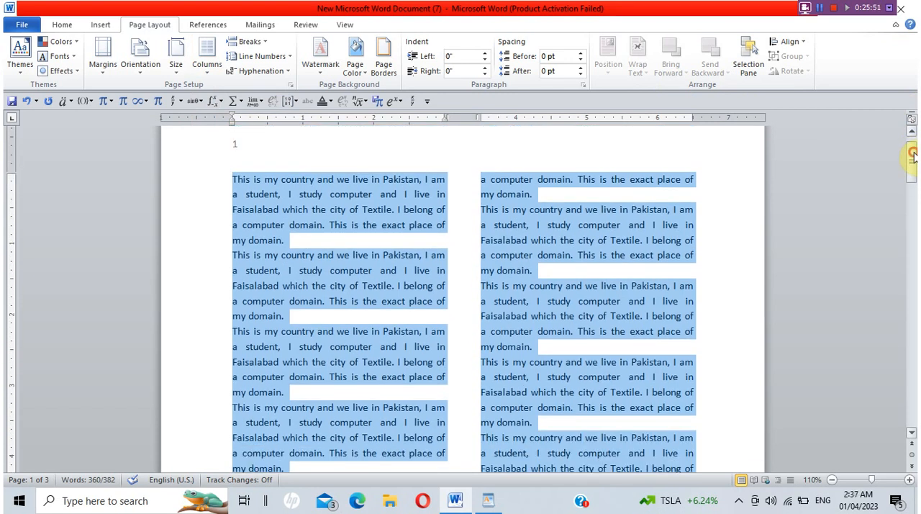
pyautogui.click(206, 64)
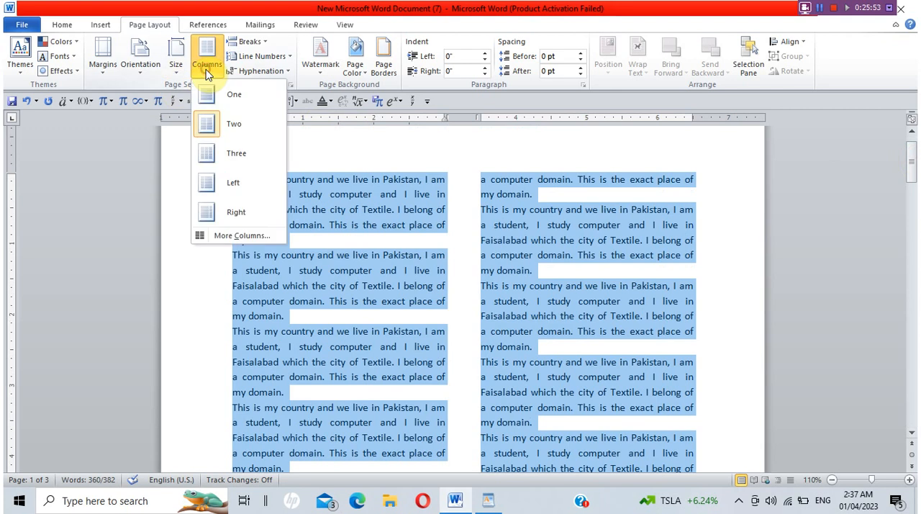
pyautogui.click(231, 151)
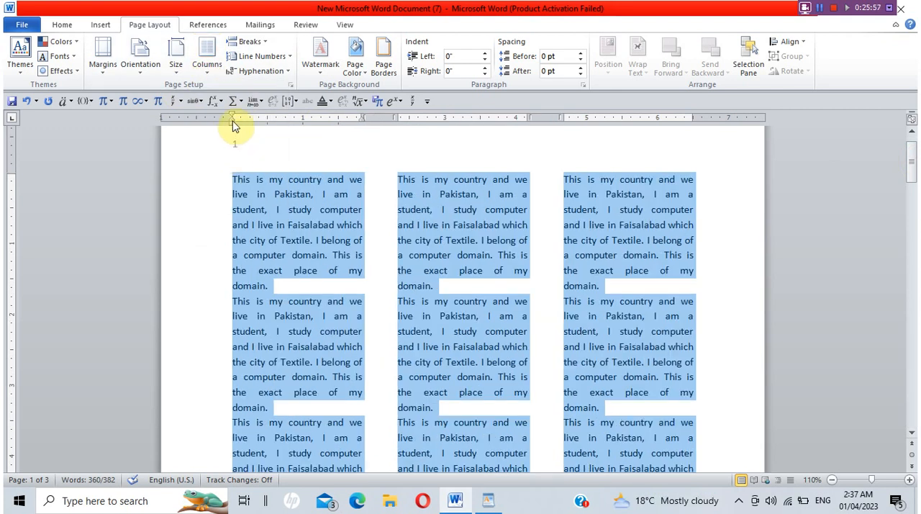
# Reduce the left margin to about 0.45 inch and the right margin to about 0.6 inch, and shrink the top margin slightly.
pyautogui.moveTo(231, 115); pyautogui.dragTo(192, 117)
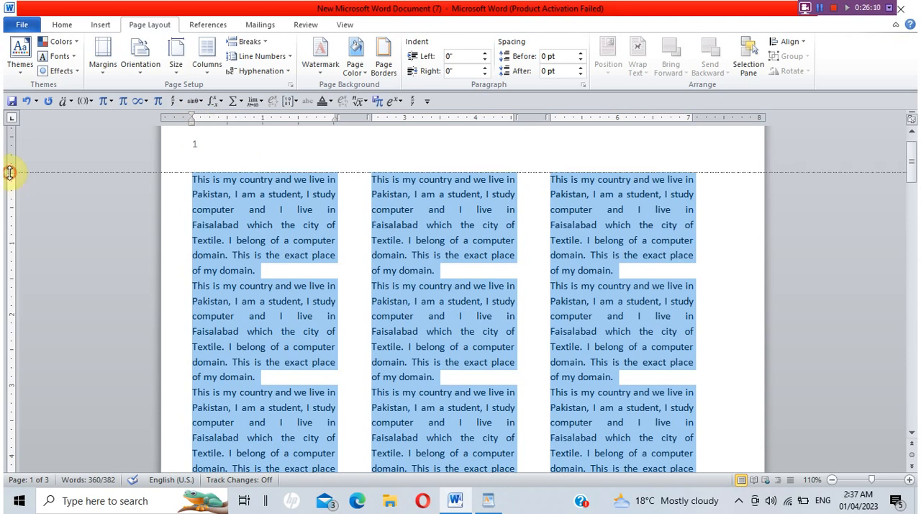
pyautogui.moveTo(9, 173); pyautogui.dragTo(9, 149)
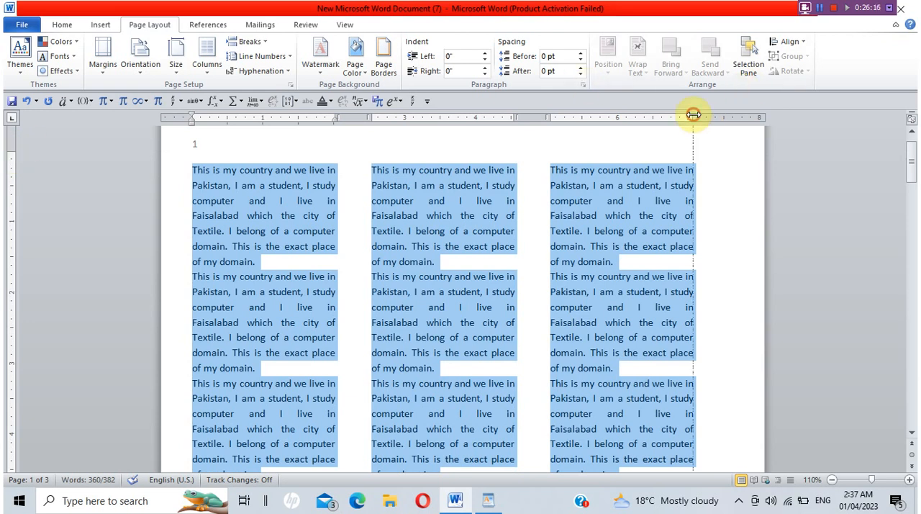
pyautogui.moveTo(694, 115); pyautogui.dragTo(723, 114)
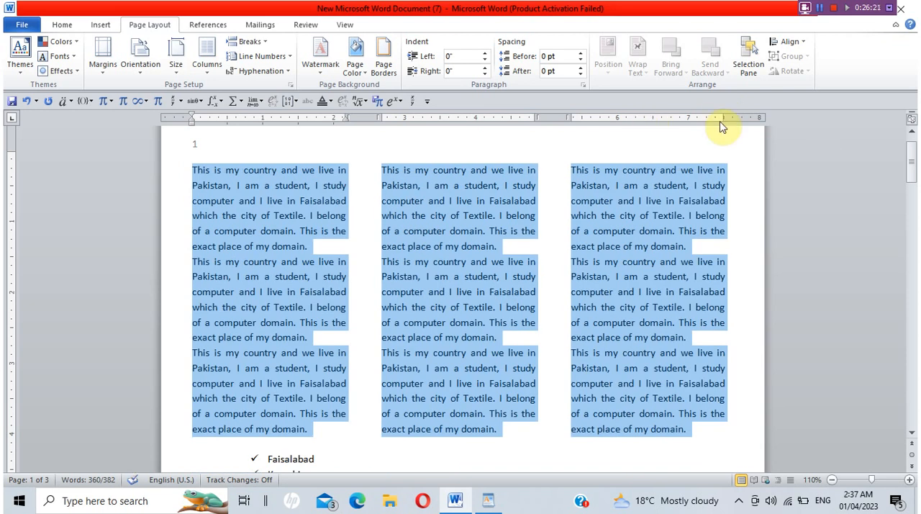
pyautogui.moveTo(911, 177); pyautogui.dragTo(910, 167)
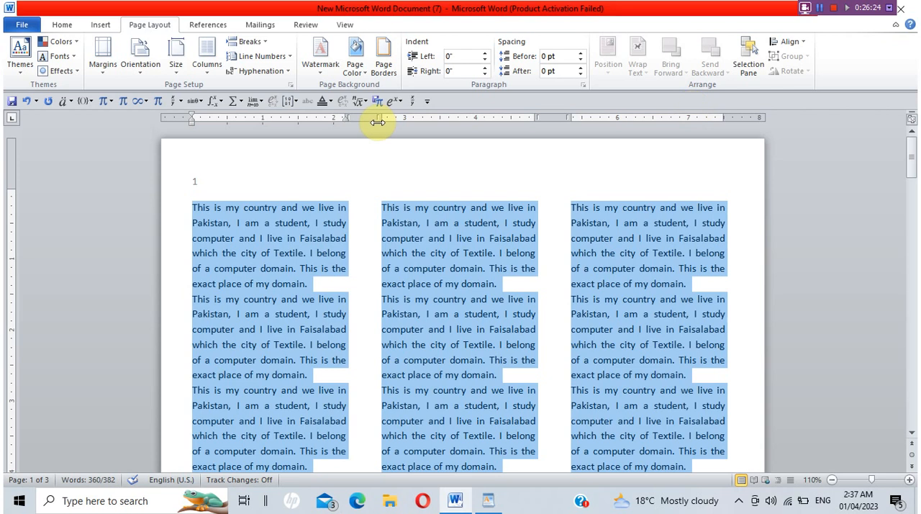
# Narrow the spacing between the three text columns to about 0.15 inch and check the page.
pyautogui.moveTo(377, 120); pyautogui.dragTo(367, 122)
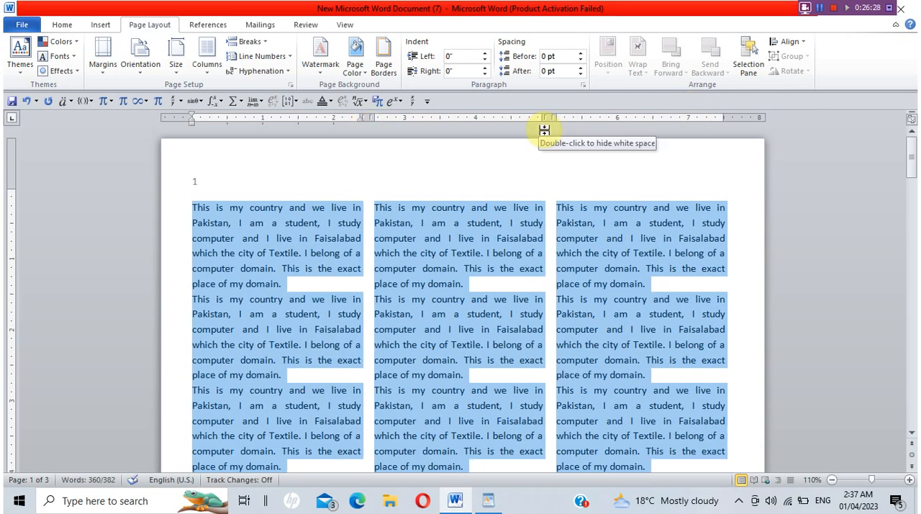
pyautogui.click(911, 162)
pyautogui.moveTo(911, 162); pyautogui.dragTo(900, 138)
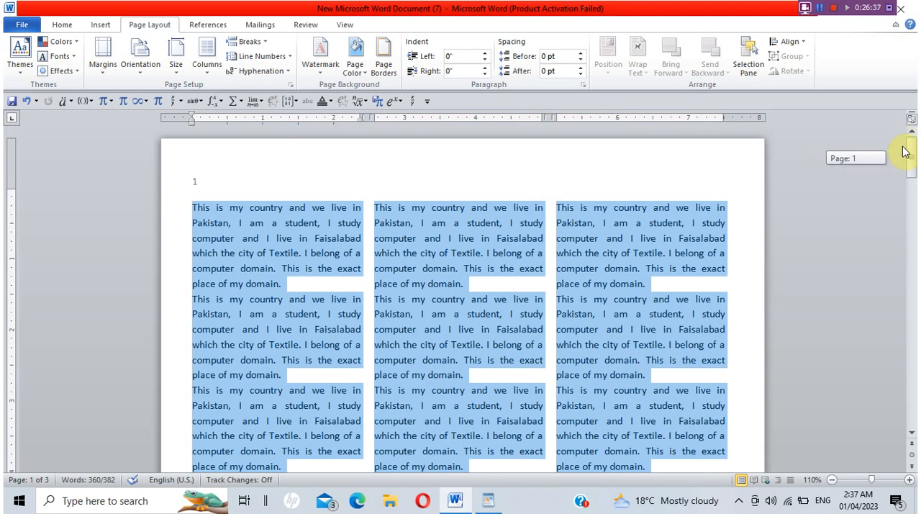
pyautogui.moveTo(905, 151); pyautogui.dragTo(905, 150)
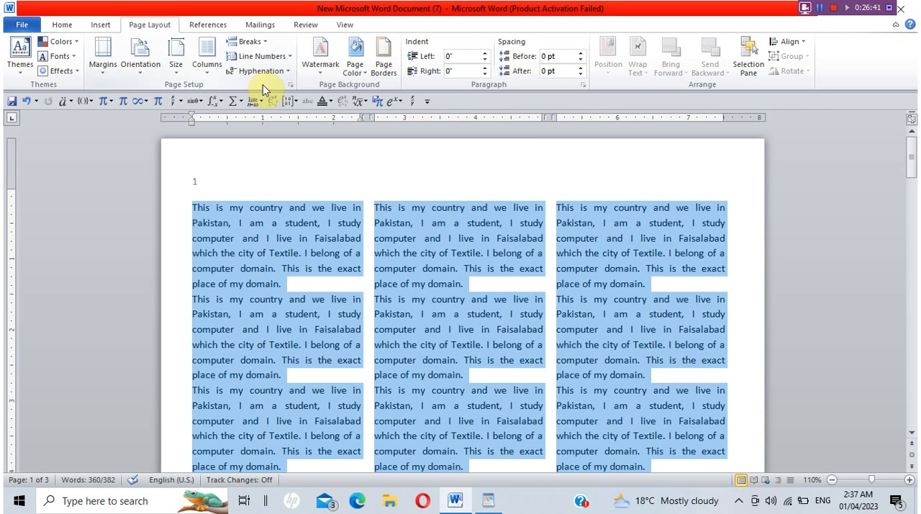
# Look through the preset watermarks and set up a custom watermark of the picture type.
pyautogui.click(321, 73)
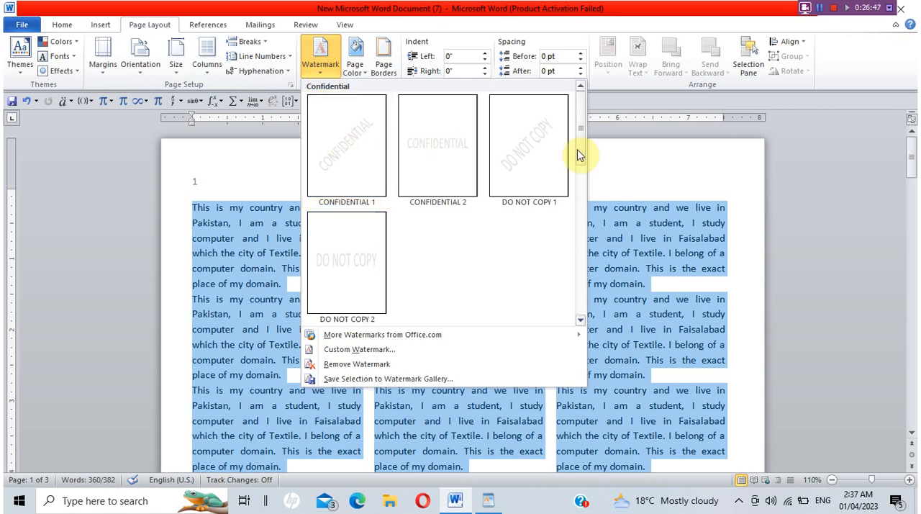
pyautogui.moveTo(579, 144); pyautogui.dragTo(612, 255)
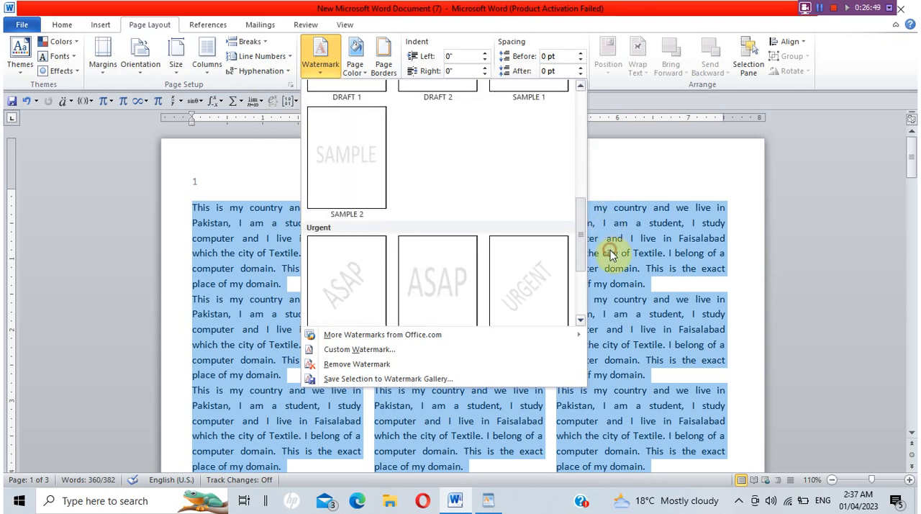
pyautogui.click(341, 350)
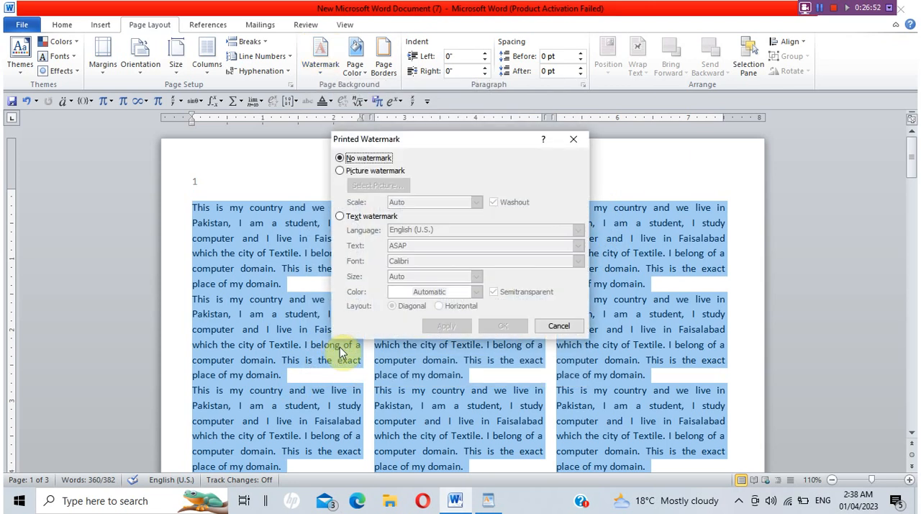
pyautogui.click(341, 172)
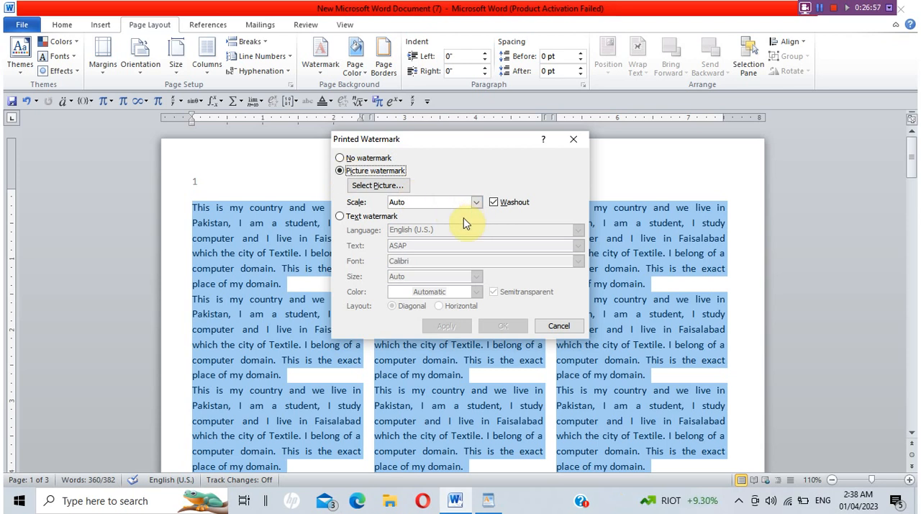
pyautogui.click(399, 192)
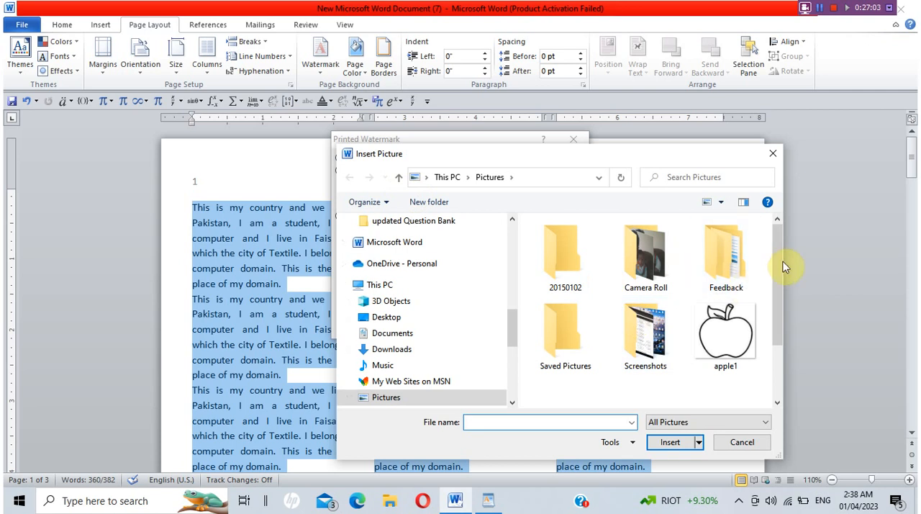
pyautogui.moveTo(777, 261)
pyautogui.mouseDown()
pyautogui.moveTo(801, 351)
pyautogui.moveTo(777, 252)
pyautogui.mouseUp()
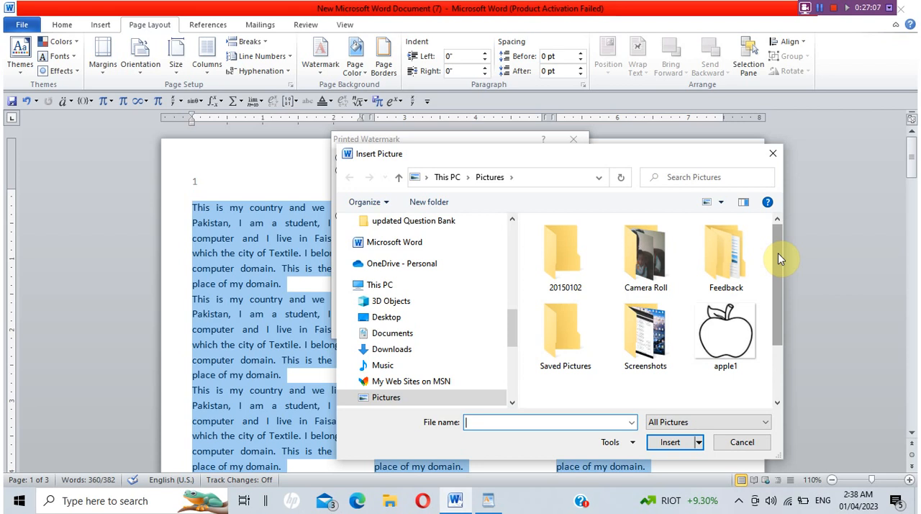
pyautogui.doubleClick(573, 349)
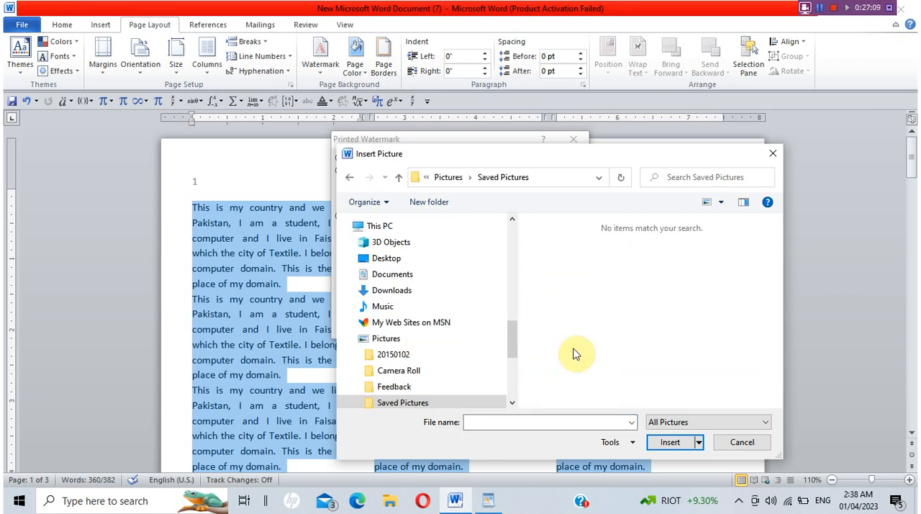
pyautogui.click(415, 282)
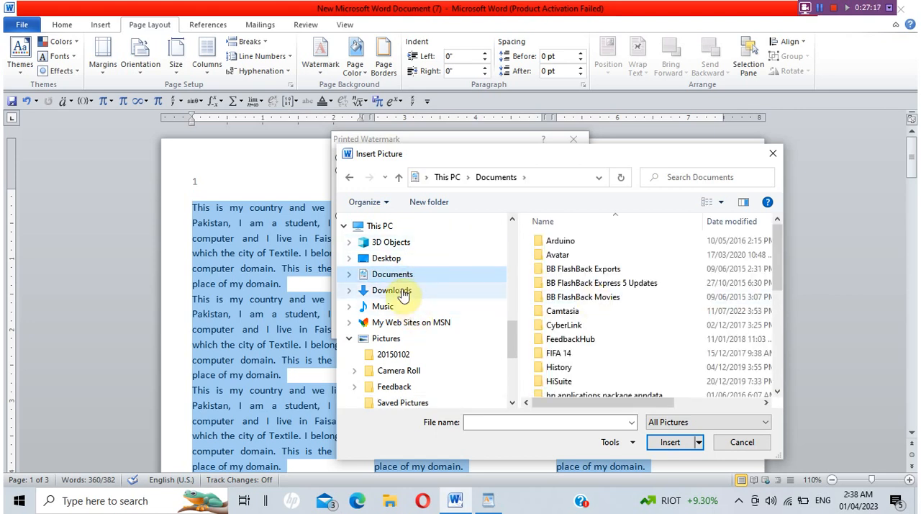
pyautogui.click(772, 154)
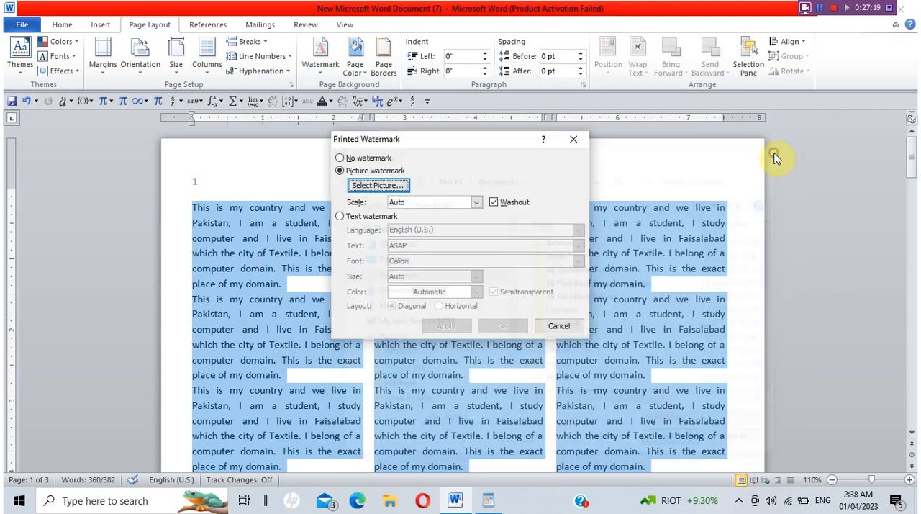
# Apply the apple1 picture from the Pictures folder as a washed-out picture watermark with automatic scale and check it on the page.
pyautogui.click(393, 185)
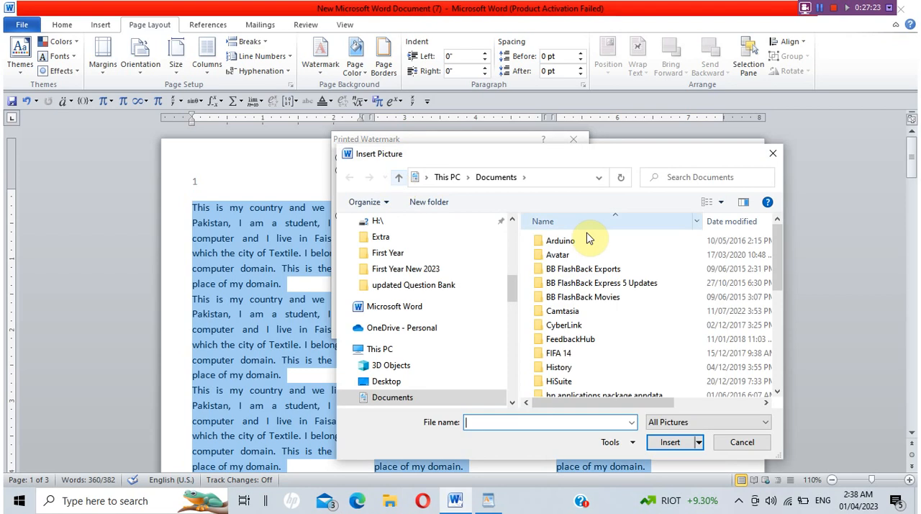
pyautogui.click(446, 176)
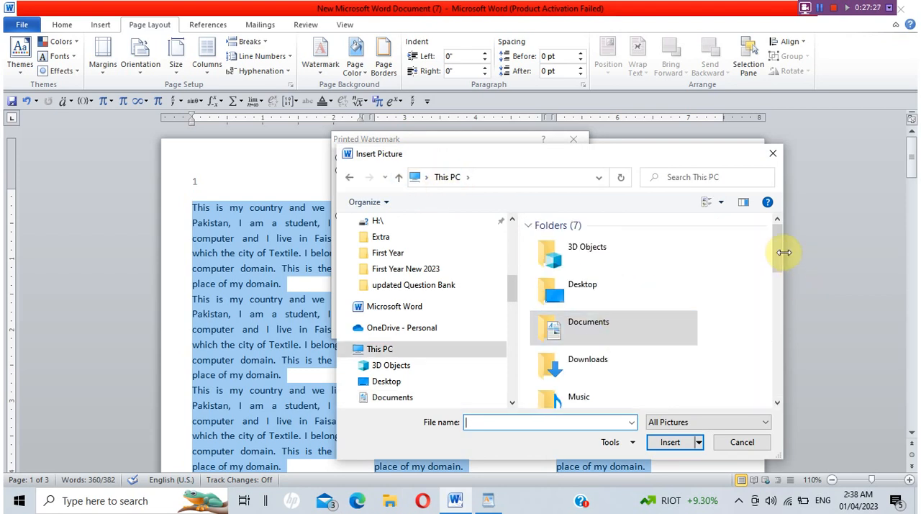
pyautogui.moveTo(781, 248); pyautogui.dragTo(785, 291)
pyautogui.doubleClick(605, 268)
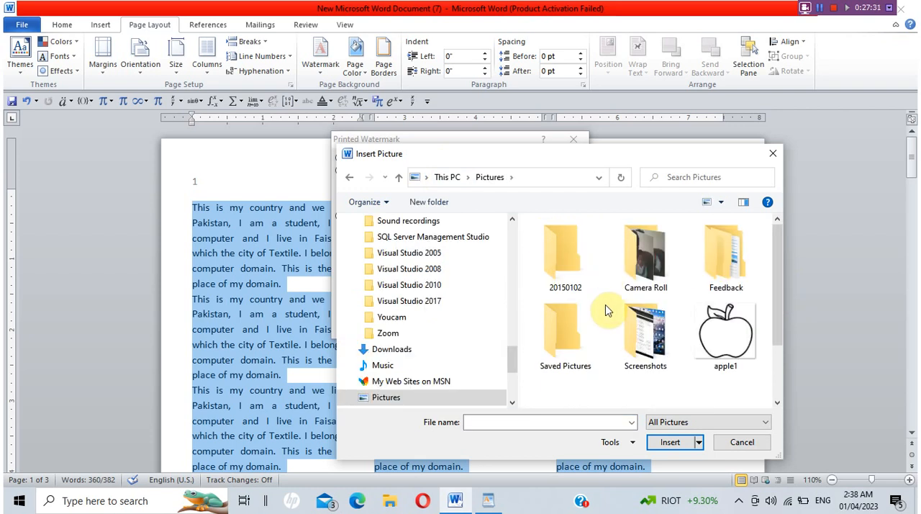
pyautogui.click(665, 423)
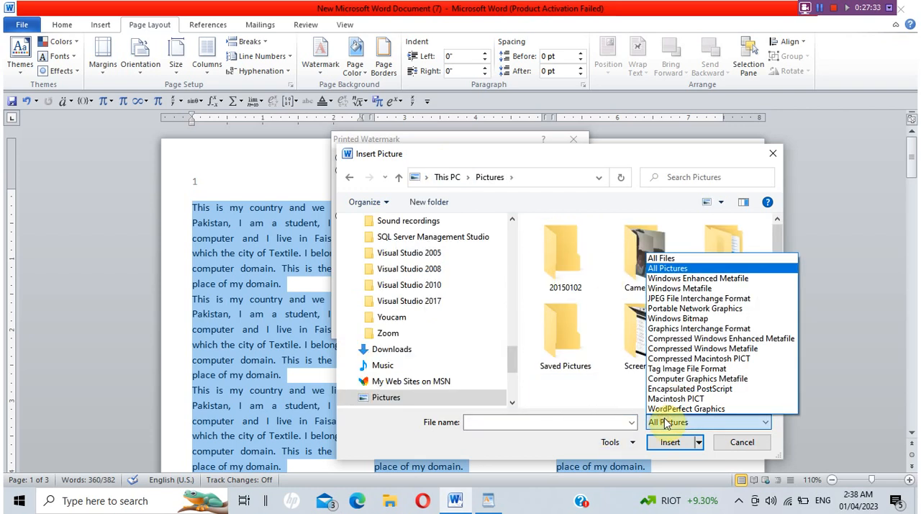
pyautogui.click(665, 423)
pyautogui.moveTo(775, 285)
pyautogui.mouseDown()
pyautogui.moveTo(785, 353)
pyautogui.moveTo(777, 280)
pyautogui.mouseUp()
pyautogui.doubleClick(746, 321)
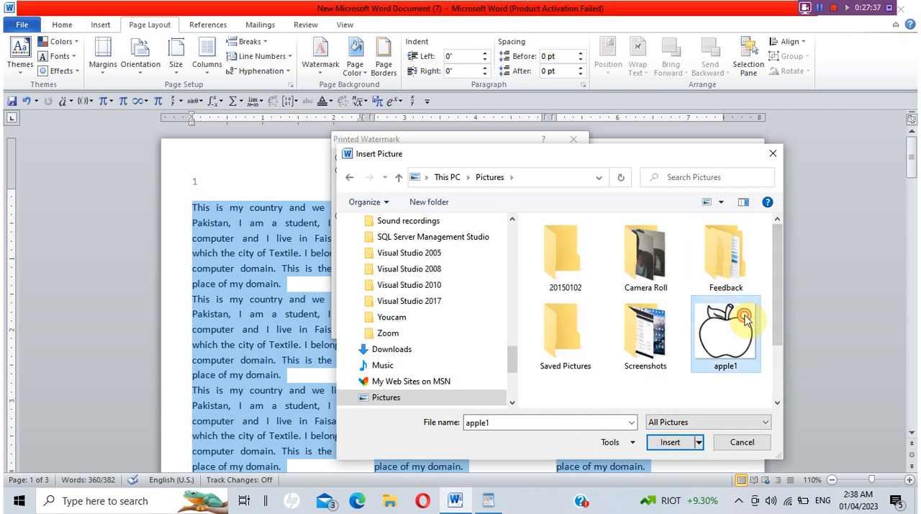
pyautogui.click(502, 324)
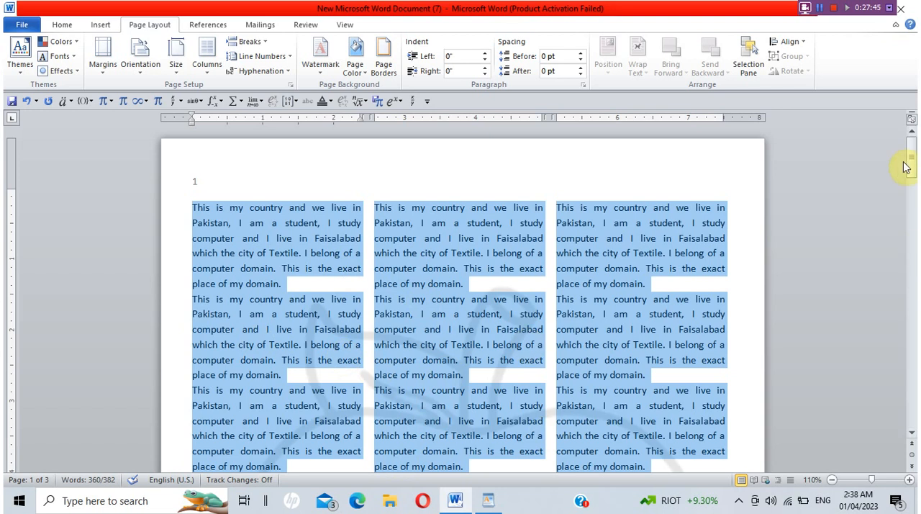
pyautogui.moveTo(910, 164); pyautogui.dragTo(892, 159)
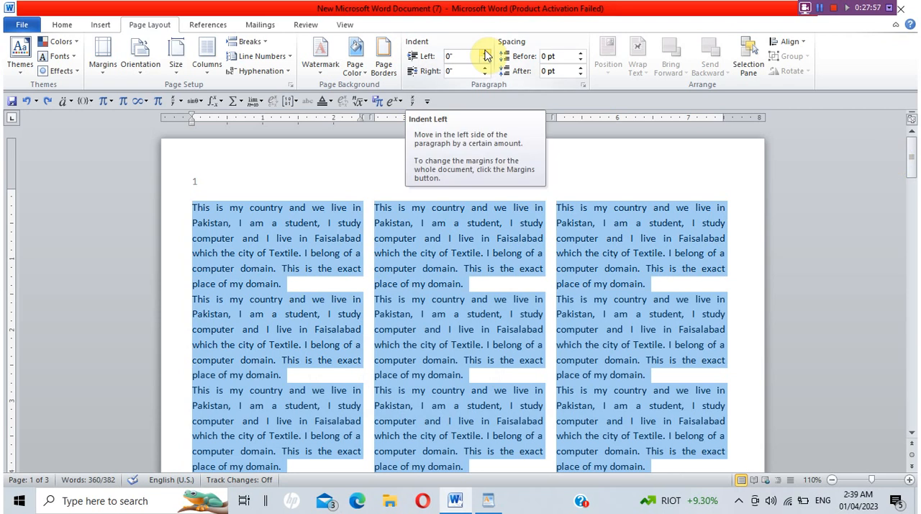
# Look through the referencing commands, the table-of-contents text levels, and the mail merge types including the label options.
pyautogui.click(208, 25)
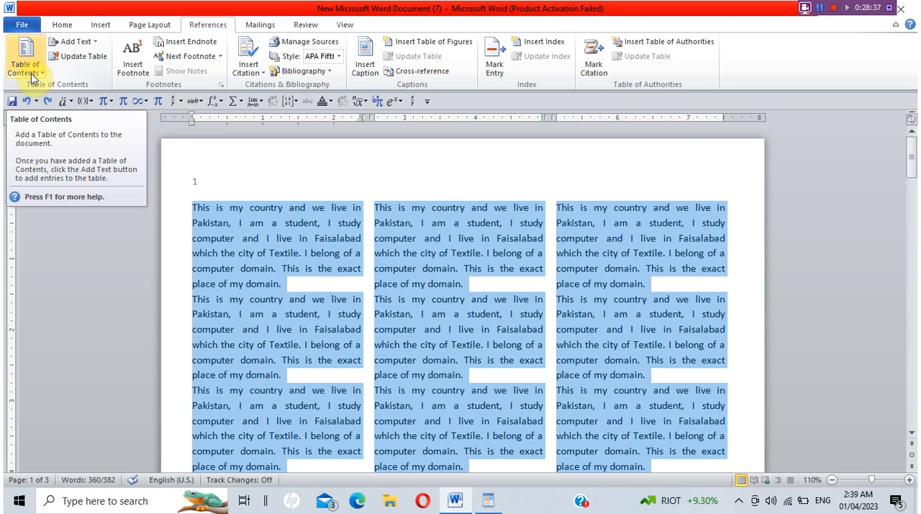
pyautogui.click(80, 42)
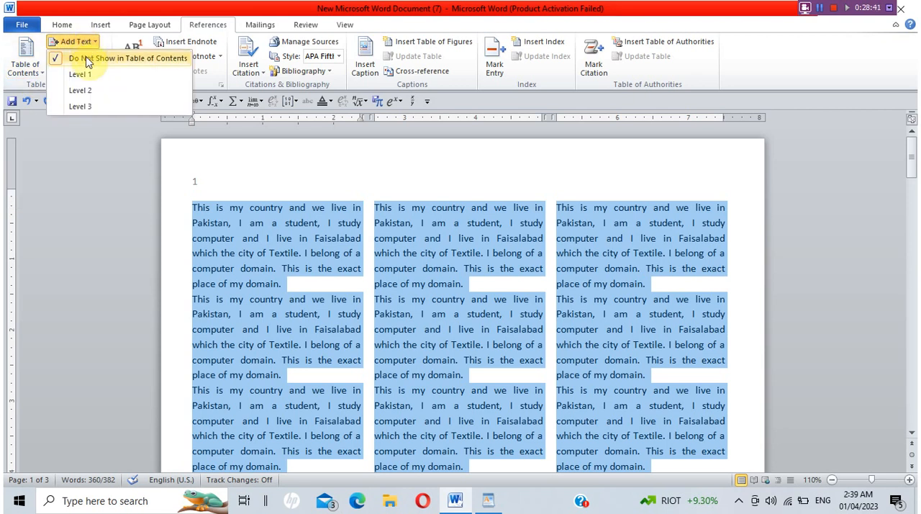
pyautogui.click(262, 28)
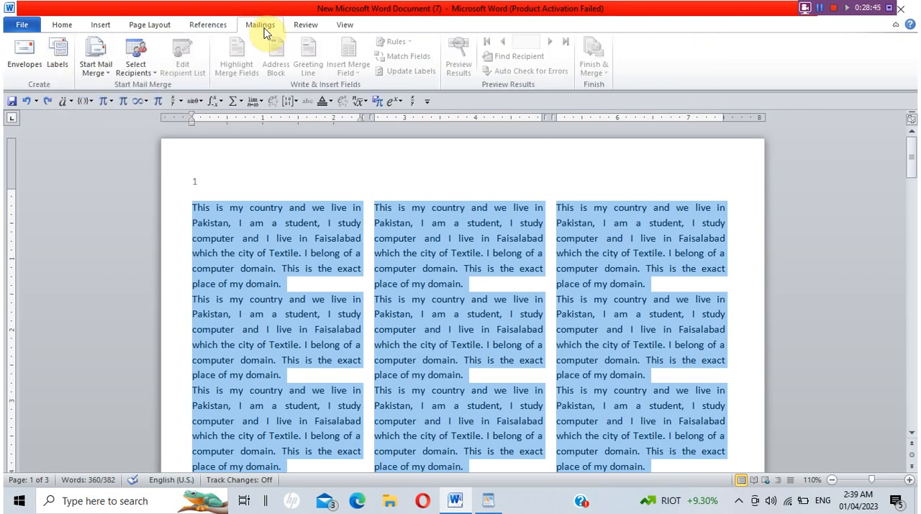
pyautogui.click(112, 76)
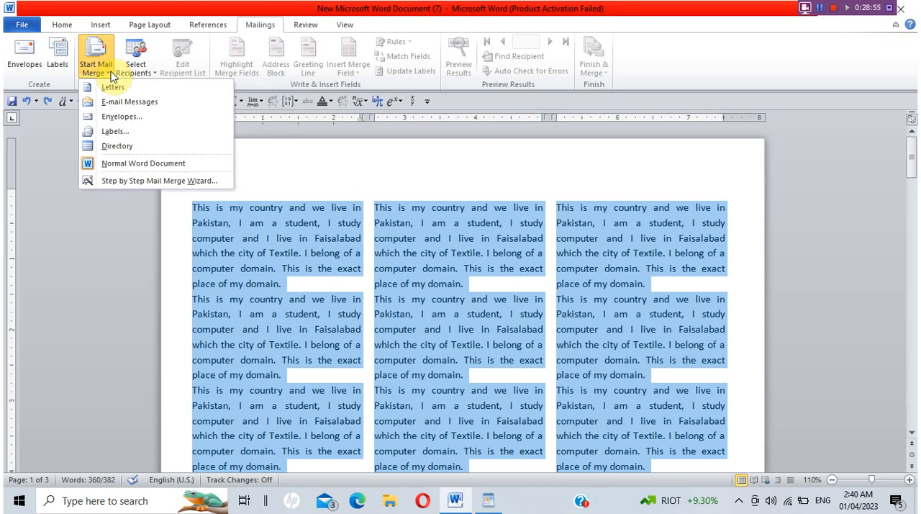
pyautogui.click(142, 133)
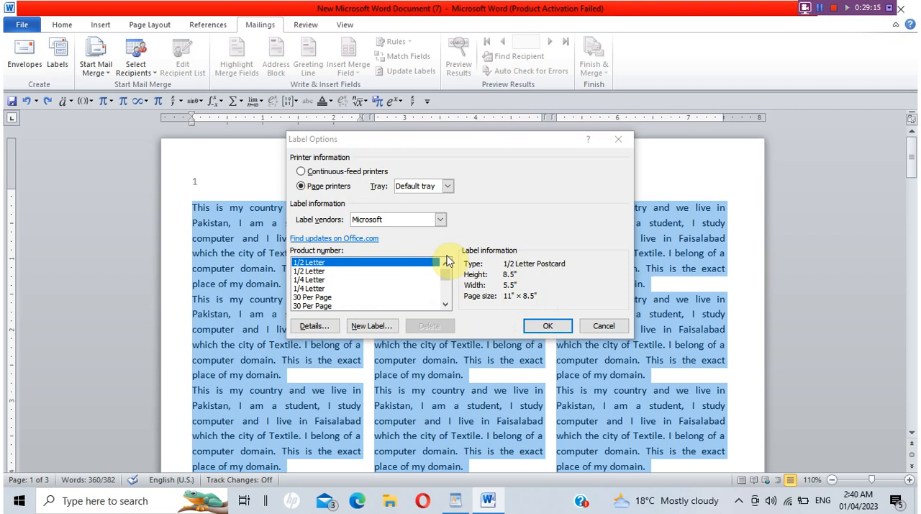
pyautogui.click(607, 326)
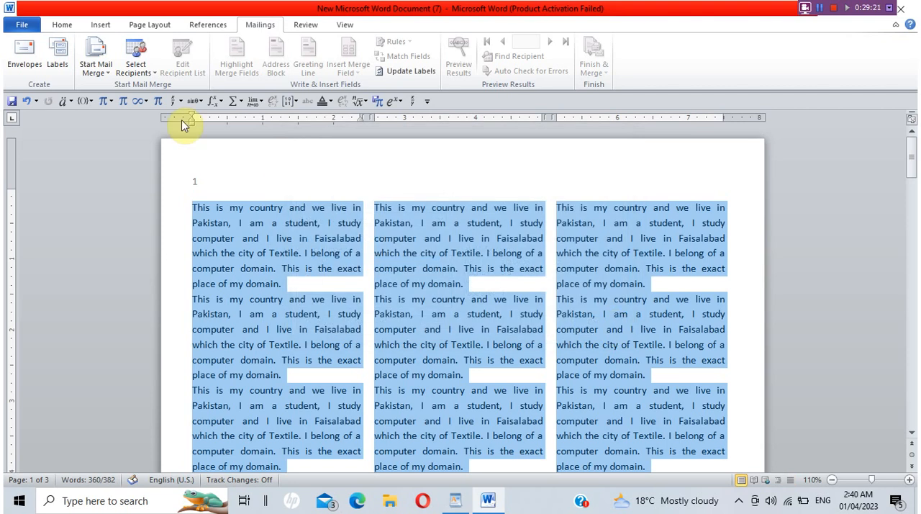
# Examine the label and envelope setup, including the envelope size and printing feed options, and leave it without making changes.
pyautogui.click(66, 77)
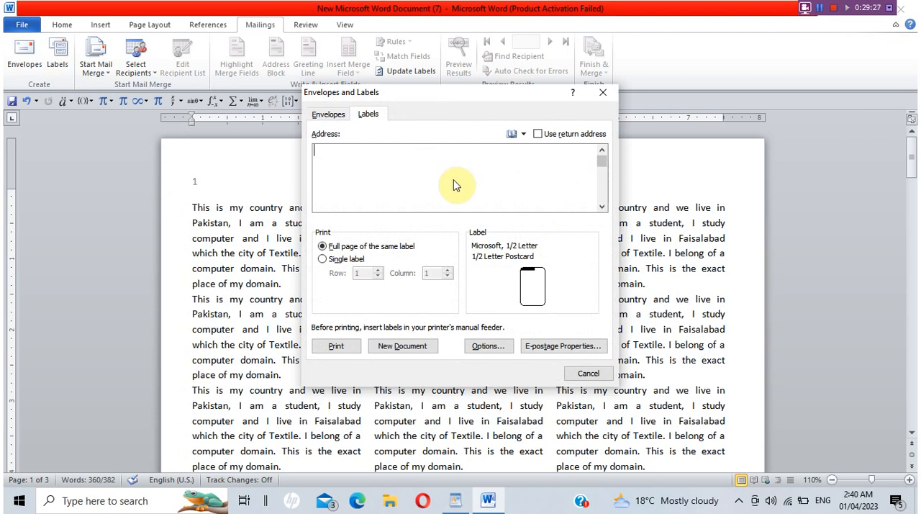
pyautogui.click(337, 116)
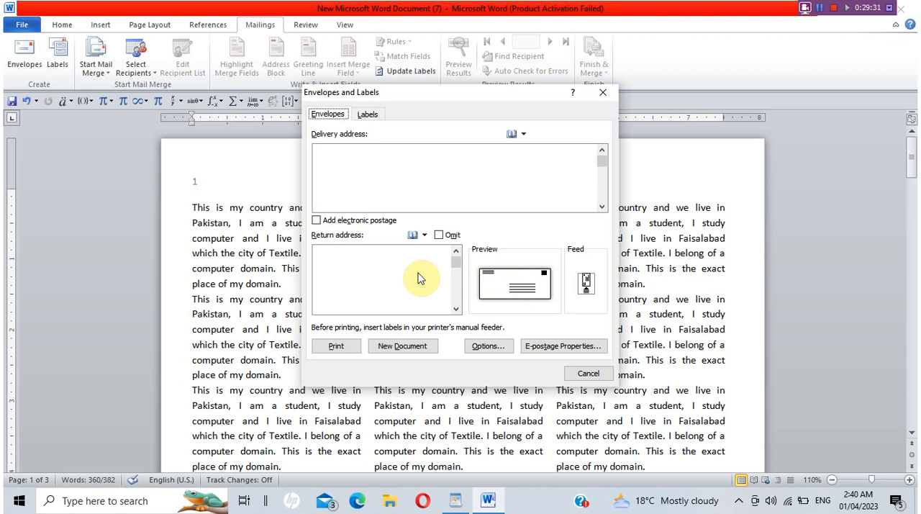
pyautogui.click(407, 155)
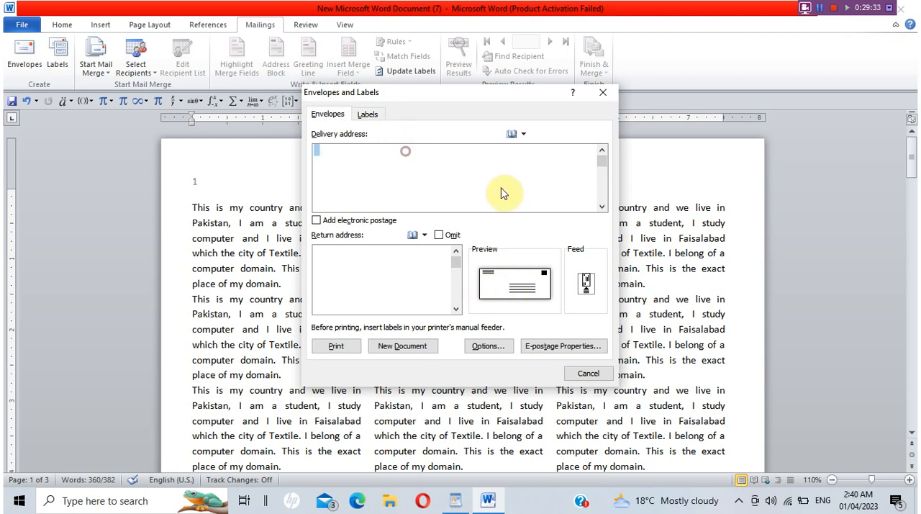
pyautogui.click(539, 273)
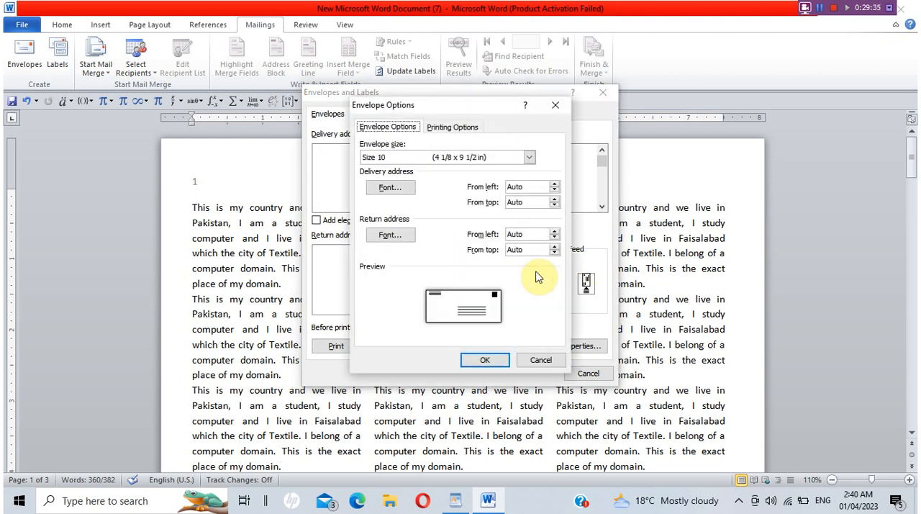
pyautogui.click(540, 360)
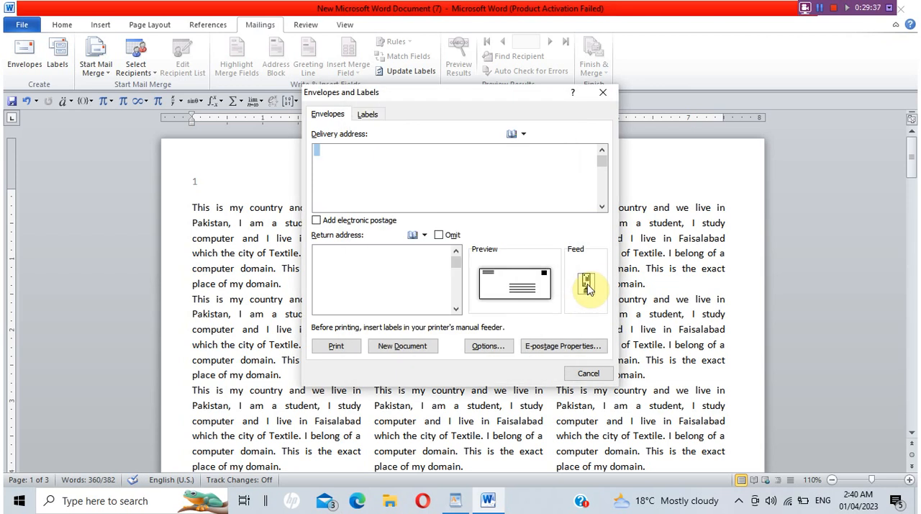
pyautogui.click(586, 282)
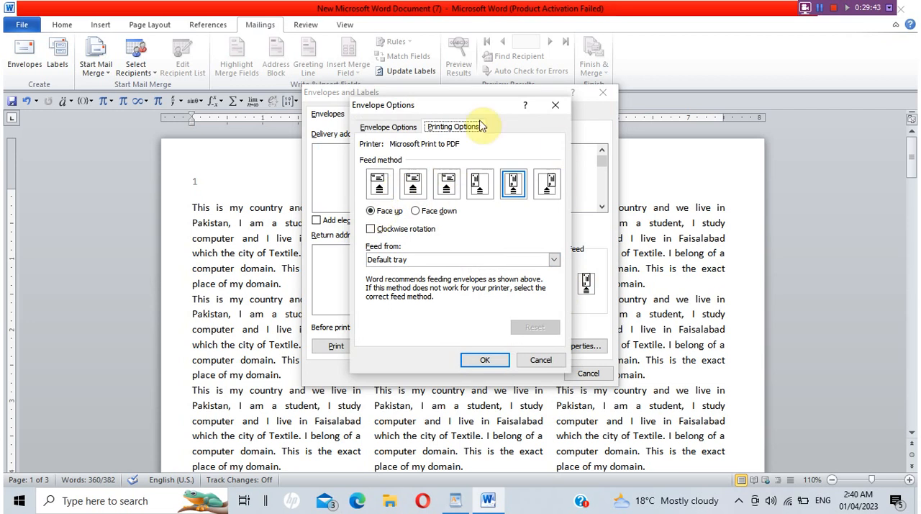
pyautogui.click(373, 127)
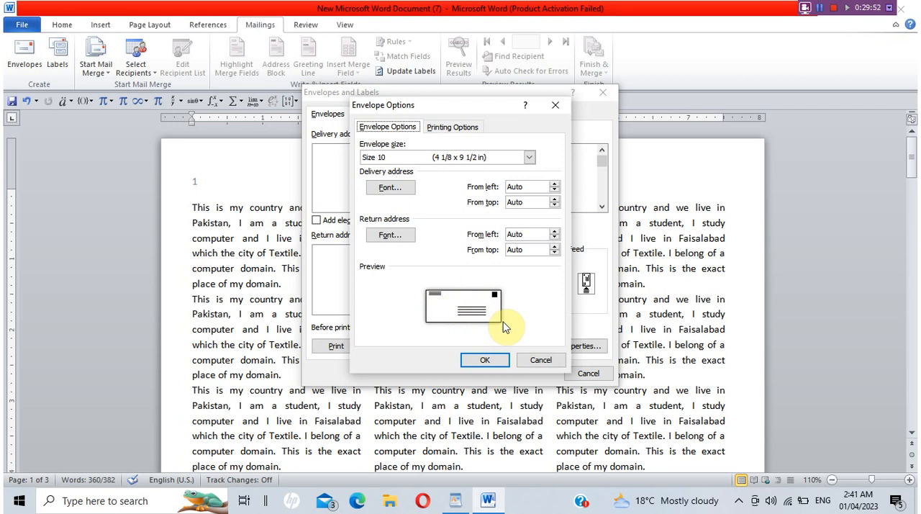
pyautogui.click(535, 361)
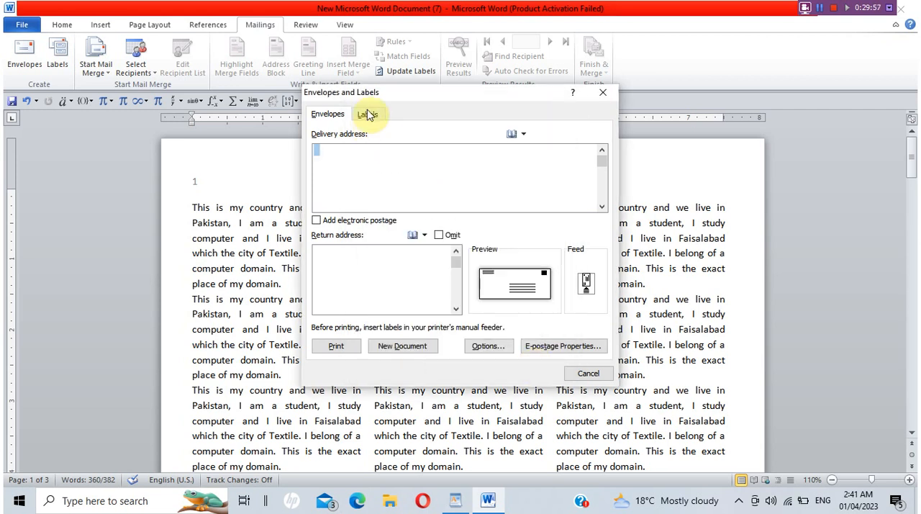
pyautogui.click(368, 115)
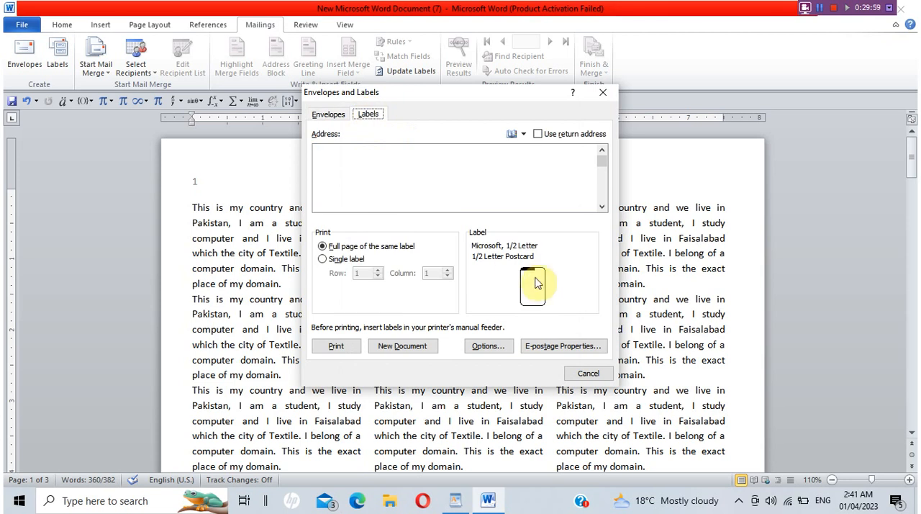
pyautogui.click(588, 374)
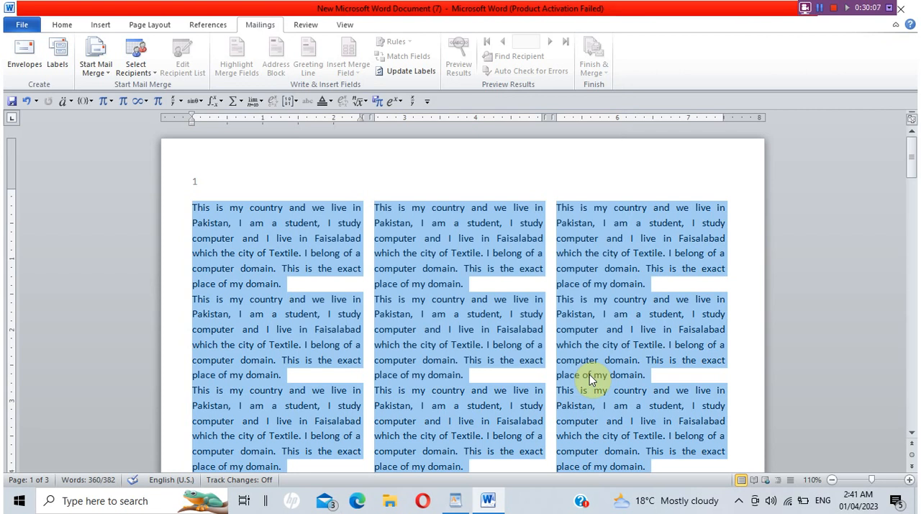
# Look over the reviewing commands and view the document in Full Screen Reading, Web Layout, Outline and Draft, returning to Print Layout.
pyautogui.click(306, 25)
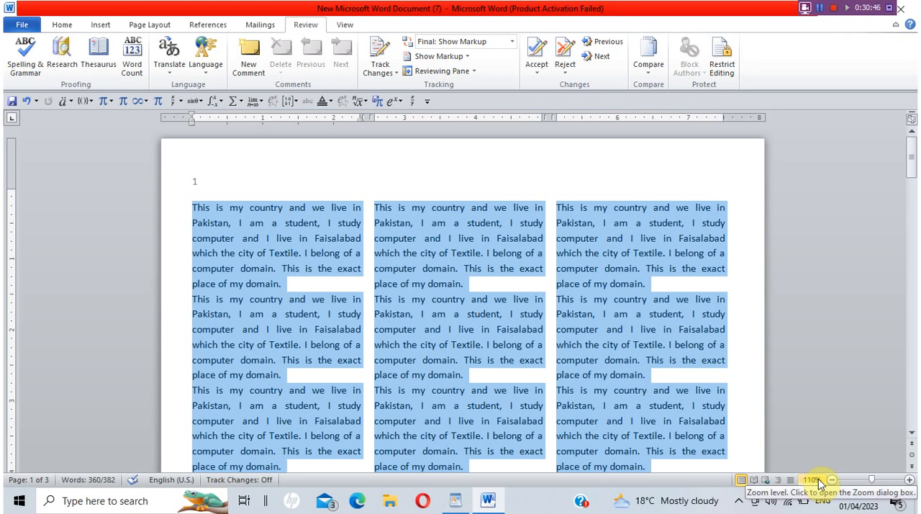
pyautogui.click(753, 481)
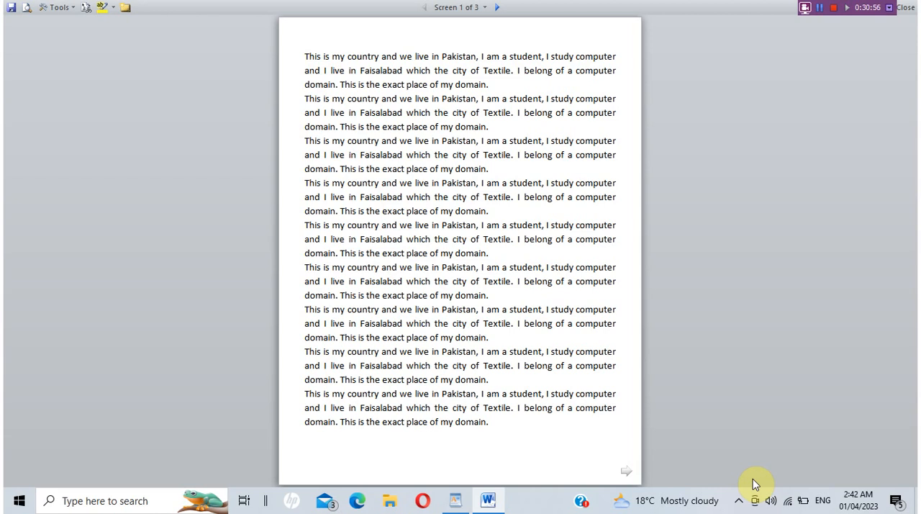
pyautogui.press('Escape')
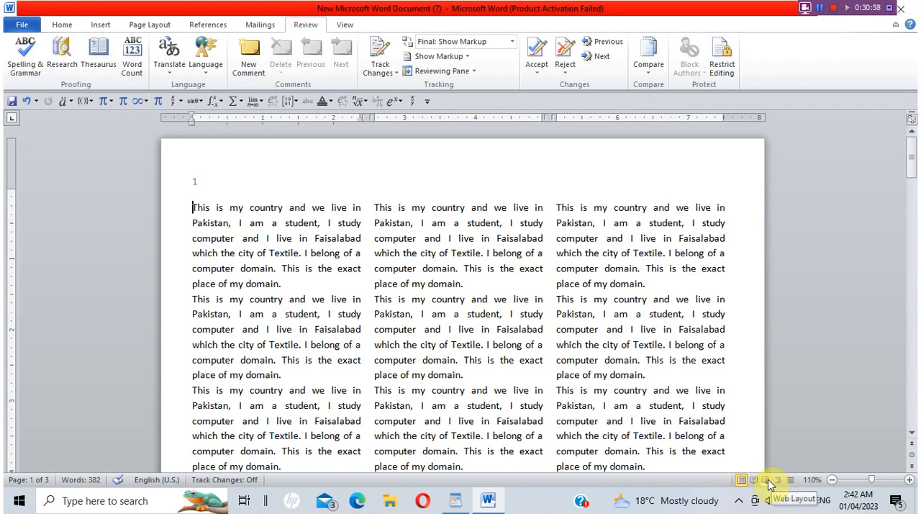
pyautogui.click(768, 481)
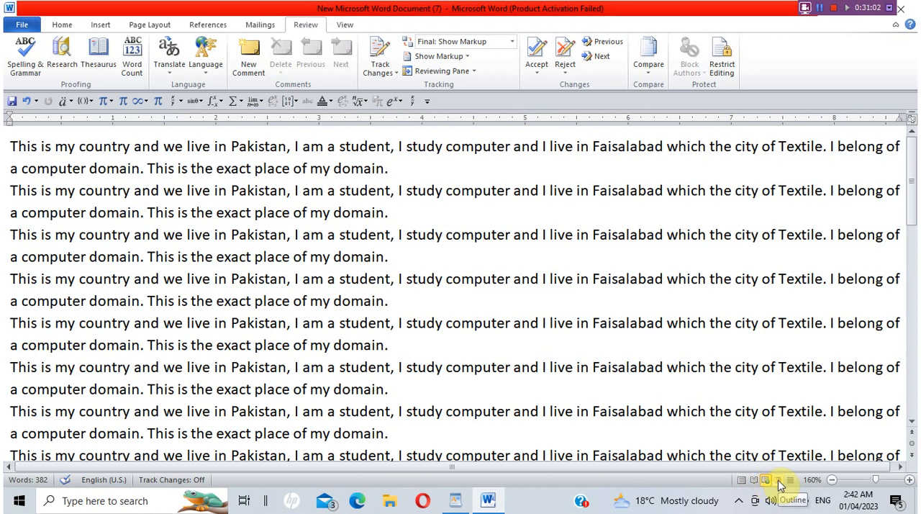
pyautogui.click(777, 479)
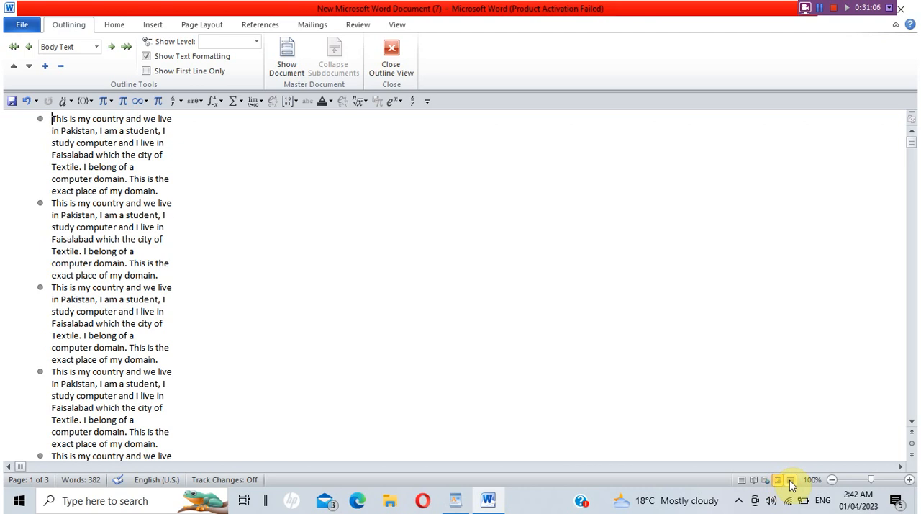
pyautogui.click(790, 483)
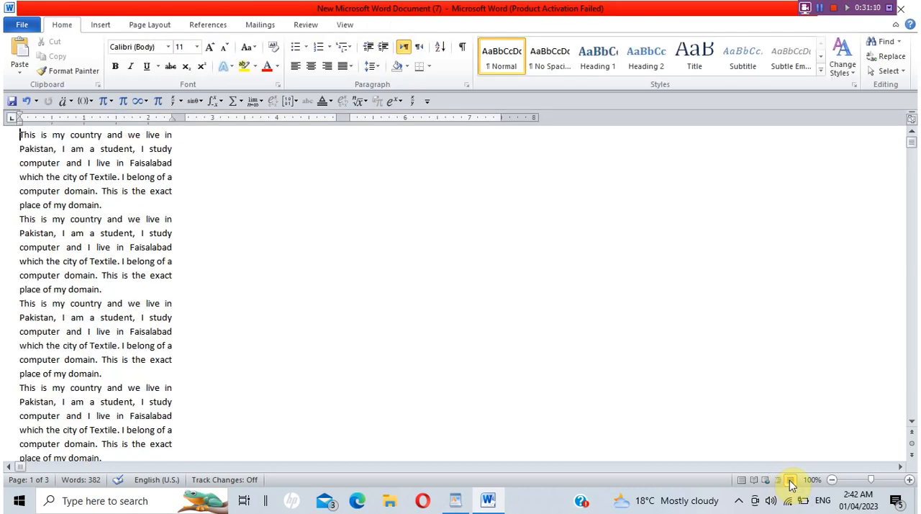
pyautogui.click(742, 480)
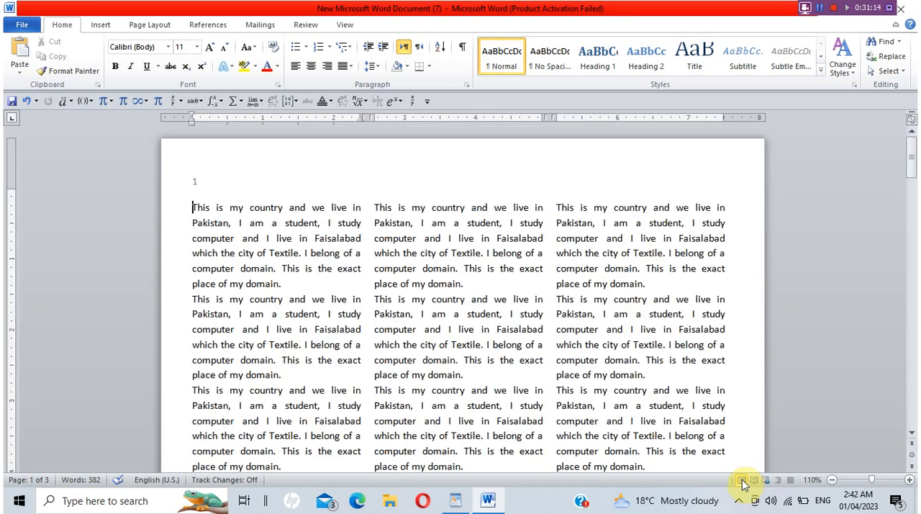
# Place the cursor on the blank second page and look over the reviewing, referencing, page layout and document view commands.
pyautogui.moveTo(910, 166); pyautogui.dragTo(912, 258)
pyautogui.click(553, 242)
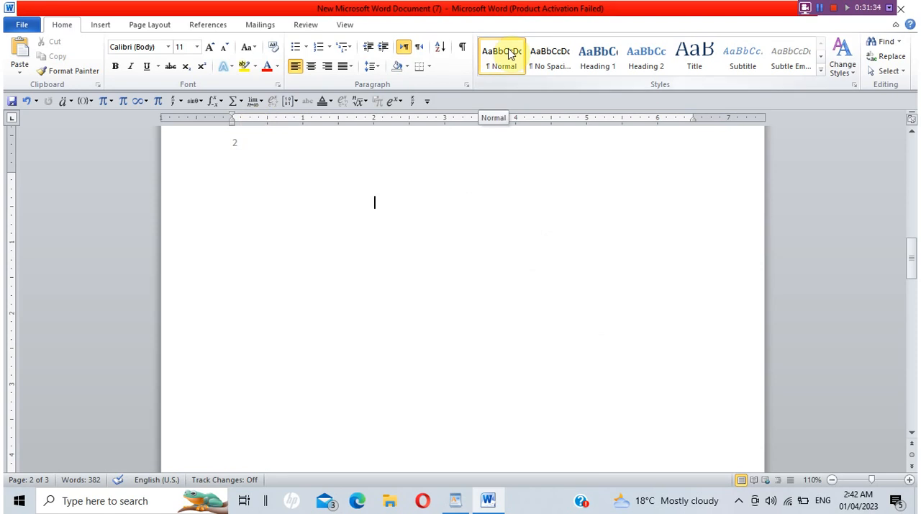
pyautogui.click(302, 26)
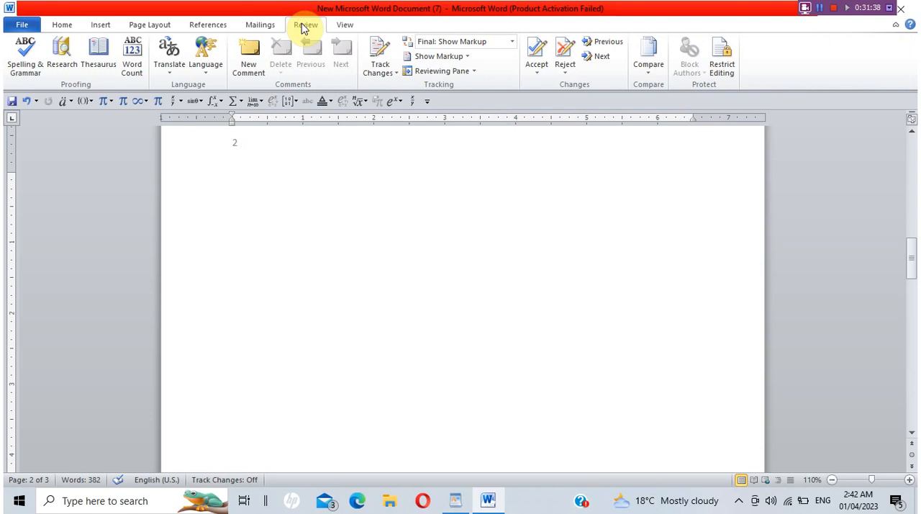
pyautogui.click(207, 25)
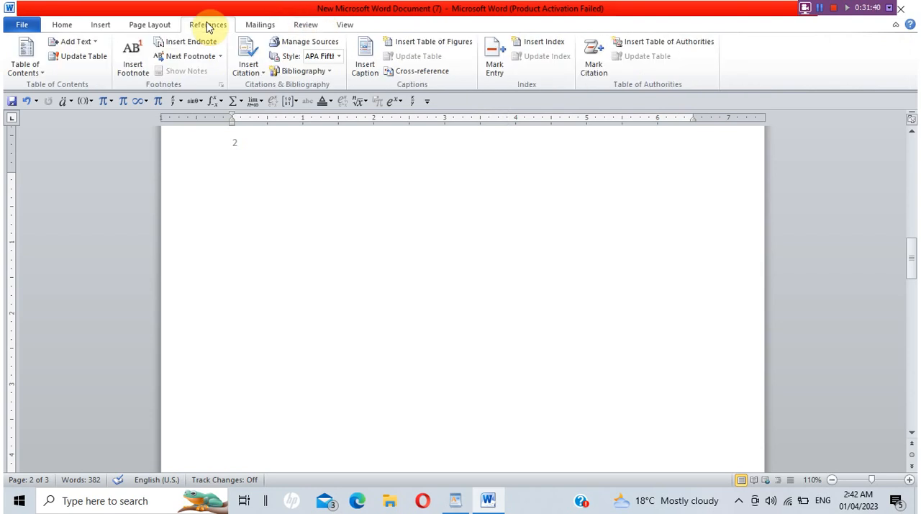
pyautogui.click(149, 25)
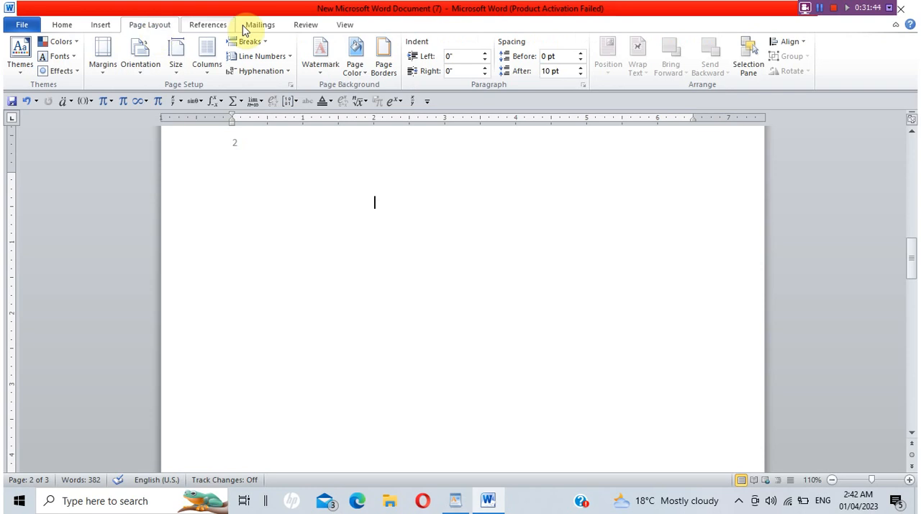
pyautogui.click(346, 26)
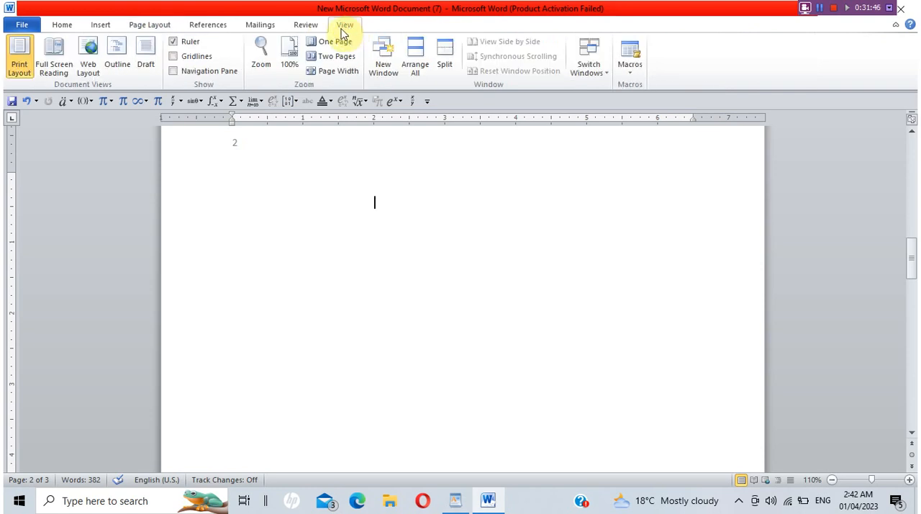
# Look through the built-in equations and insert a new blank equation on the empty page.
pyautogui.click(100, 25)
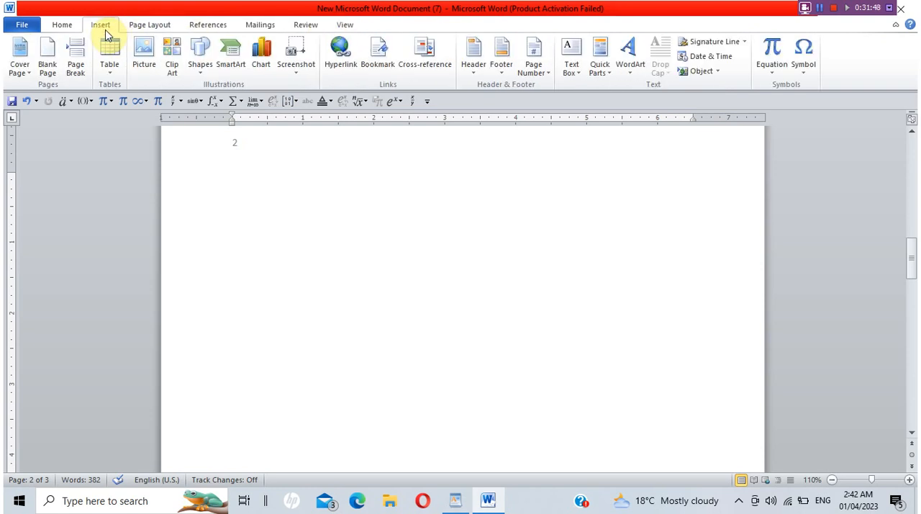
pyautogui.click(781, 75)
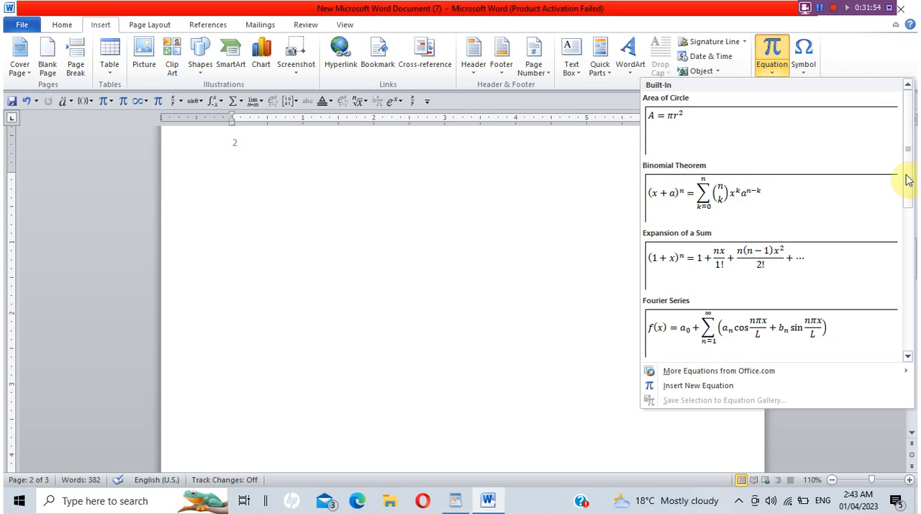
pyautogui.moveTo(906, 175); pyautogui.dragTo(915, 343)
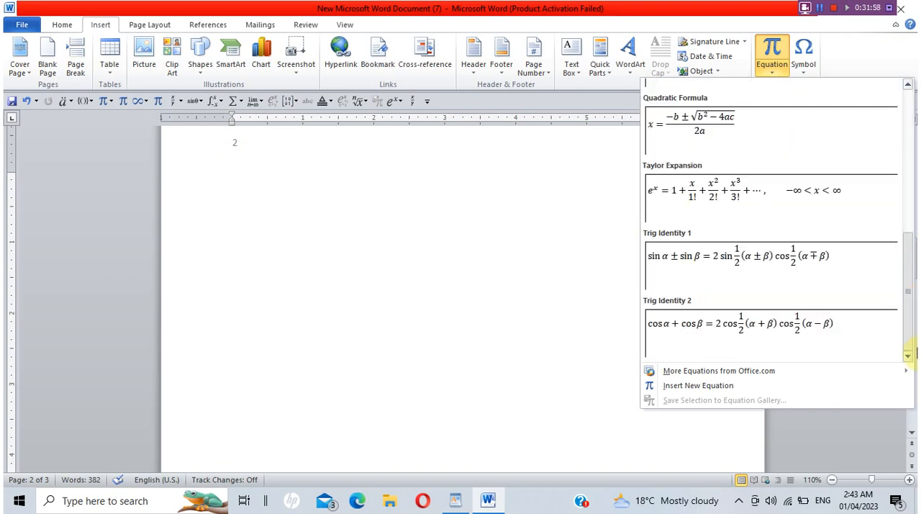
pyautogui.click(730, 386)
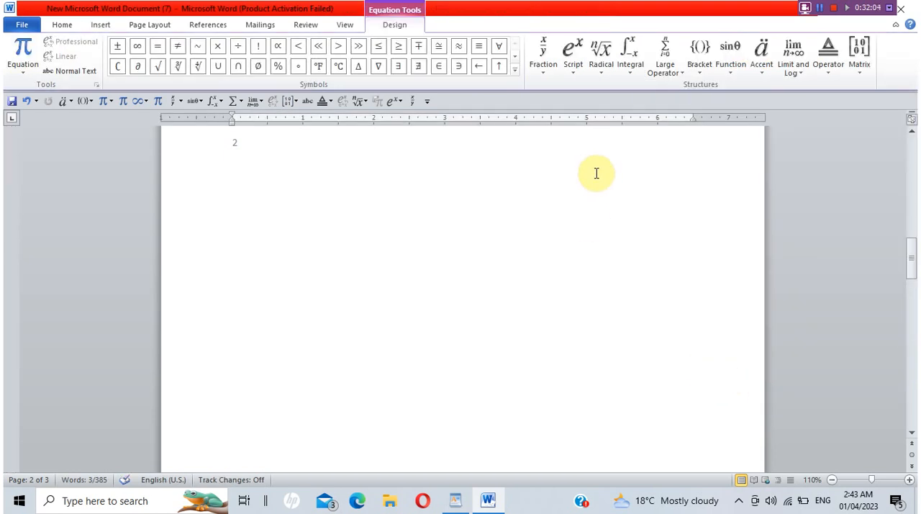
# Look over the fraction, script and radical structures, and insert a pair of round brackets with an empty placeholder into the equation.
pyautogui.click(544, 73)
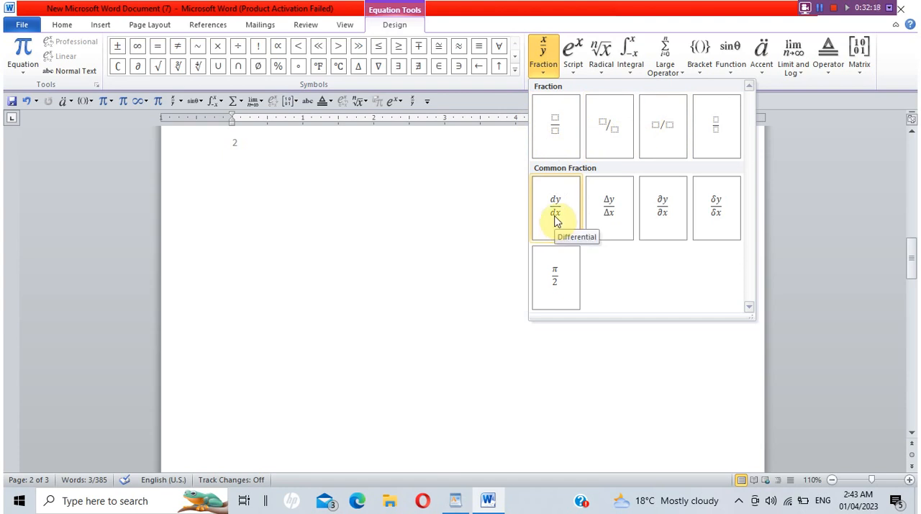
pyautogui.click(578, 69)
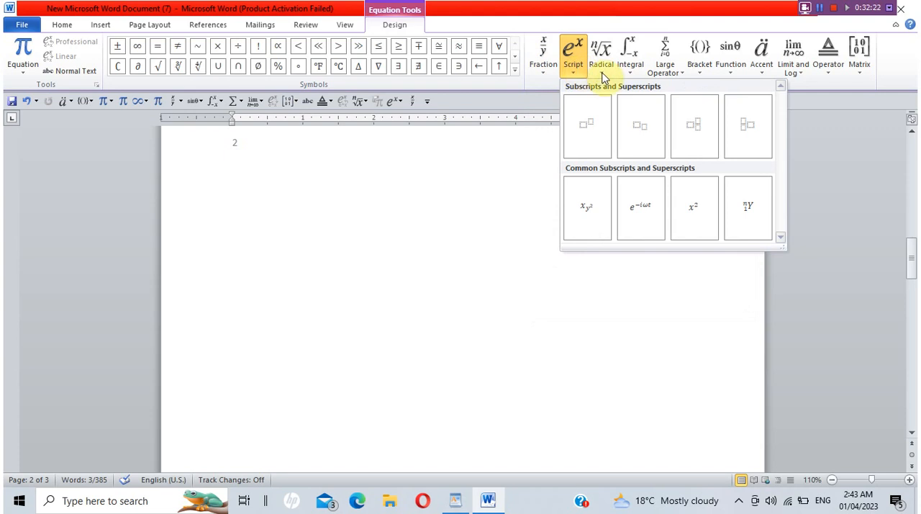
pyautogui.click(601, 69)
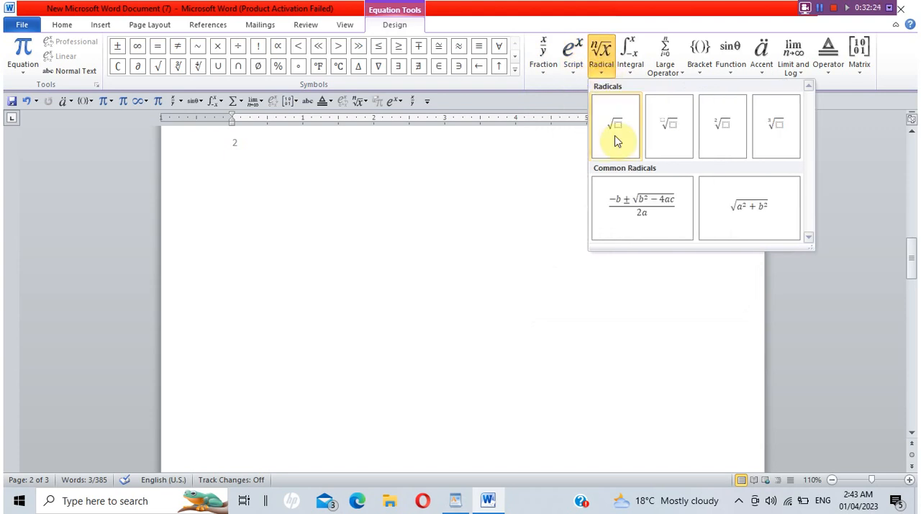
pyautogui.click(706, 65)
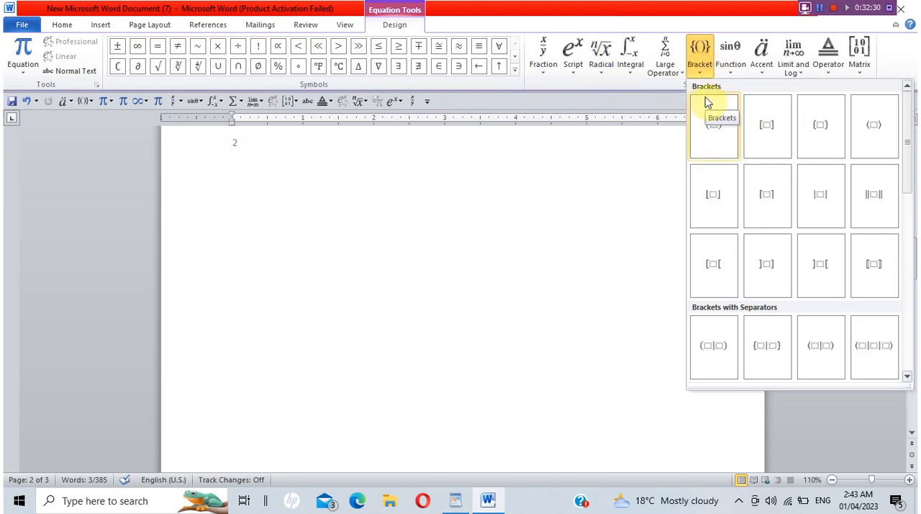
pyautogui.click(711, 125)
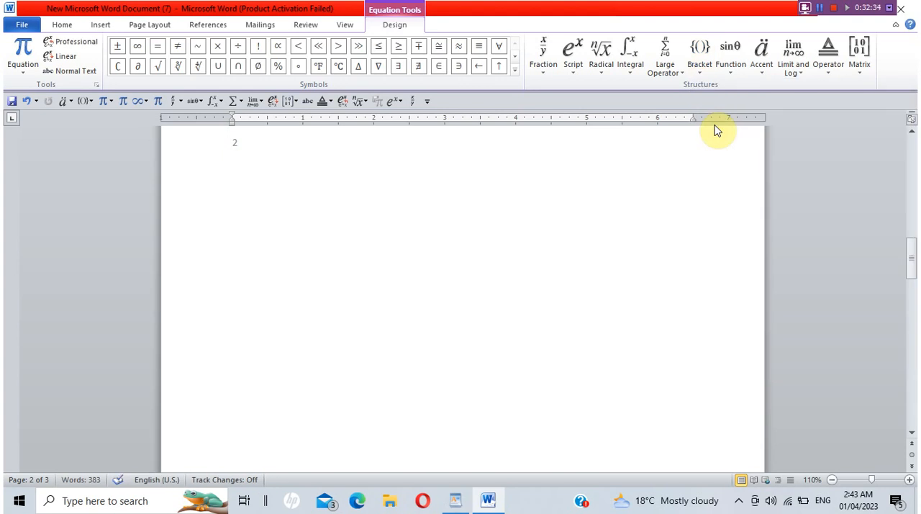
# Add a three-row cases structure with a single left brace after the round brackets in the equation.
pyautogui.click(699, 72)
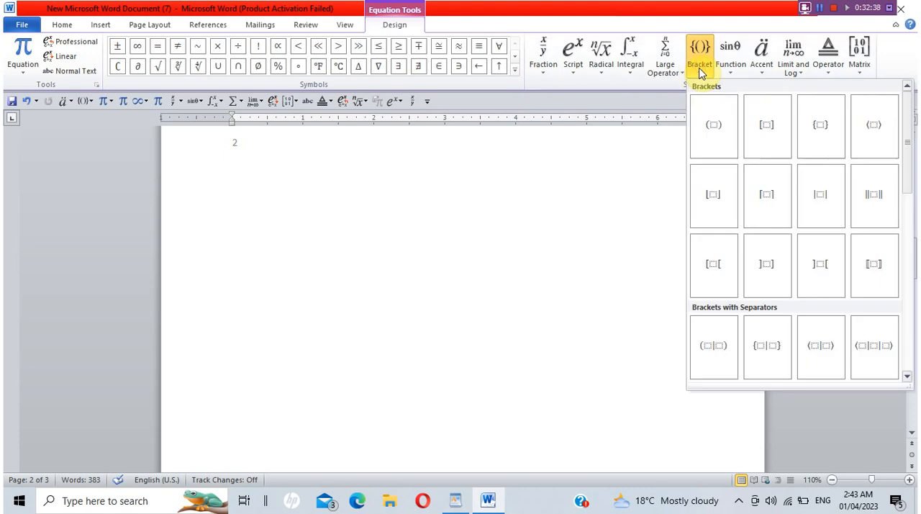
pyautogui.click(910, 161)
pyautogui.moveTo(913, 195); pyautogui.dragTo(915, 350)
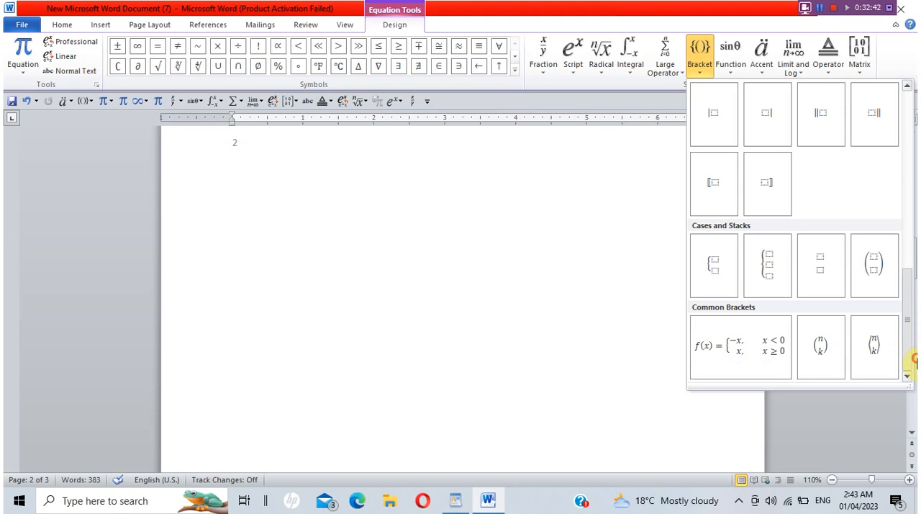
pyautogui.click(766, 265)
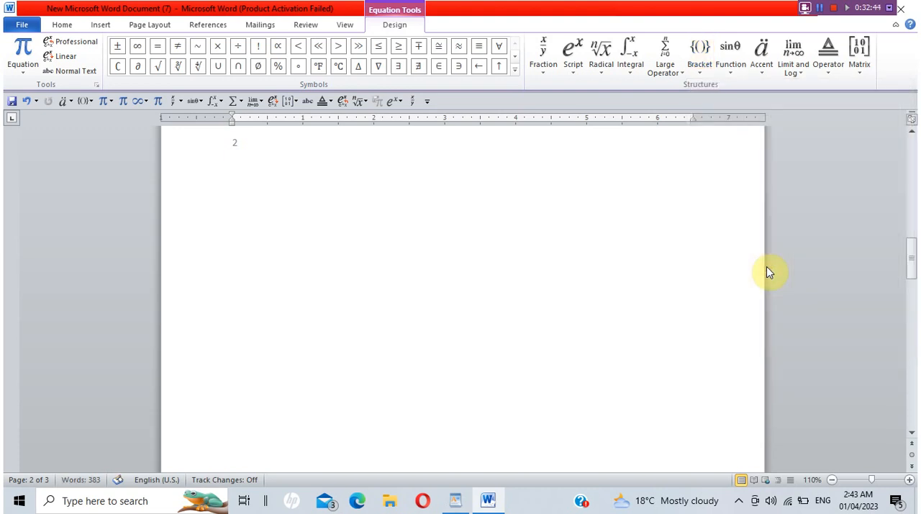
# Insert an empty 3x3 matrix in the placeholder inside the equation's round brackets on page 3.
pyautogui.moveTo(911, 251); pyautogui.dragTo(911, 346)
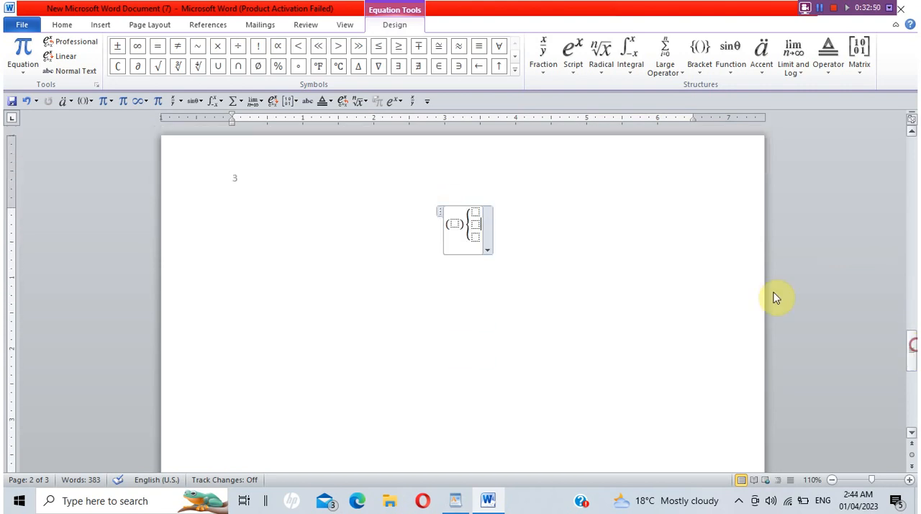
pyautogui.click(455, 225)
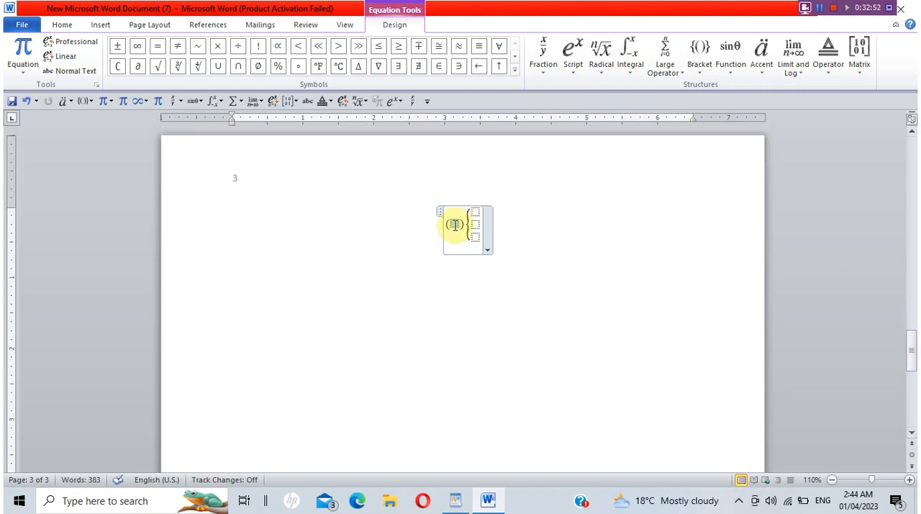
pyautogui.click(864, 73)
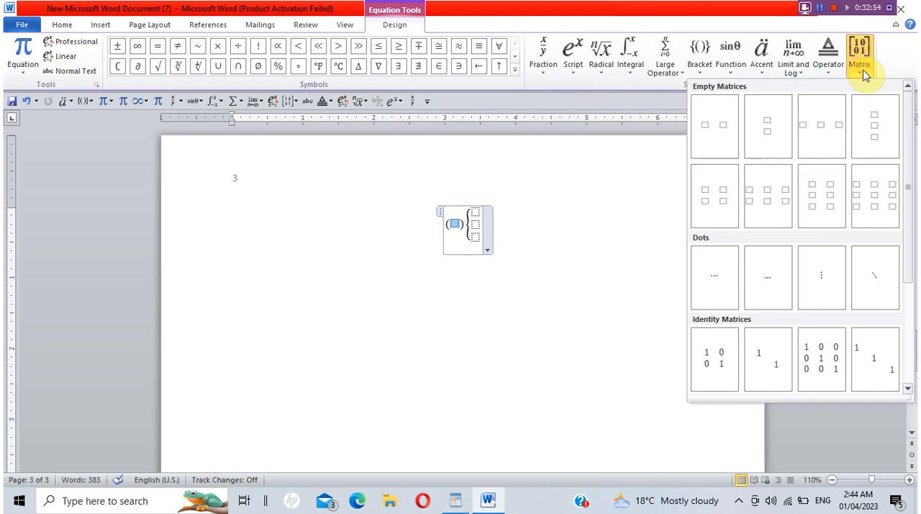
pyautogui.click(874, 195)
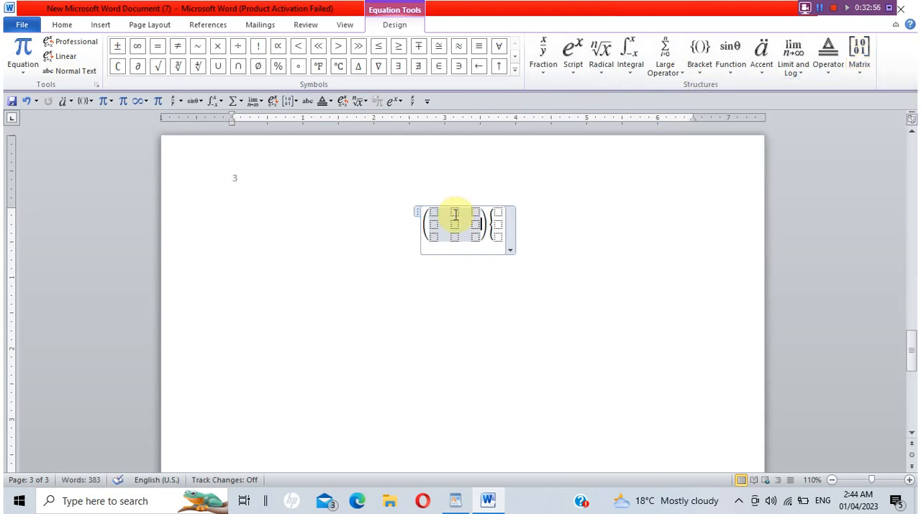
# Fill the matrix's first column with 5, 5 and 1 from top to bottom.
pyautogui.click(431, 219)
pyautogui.click(433, 216)
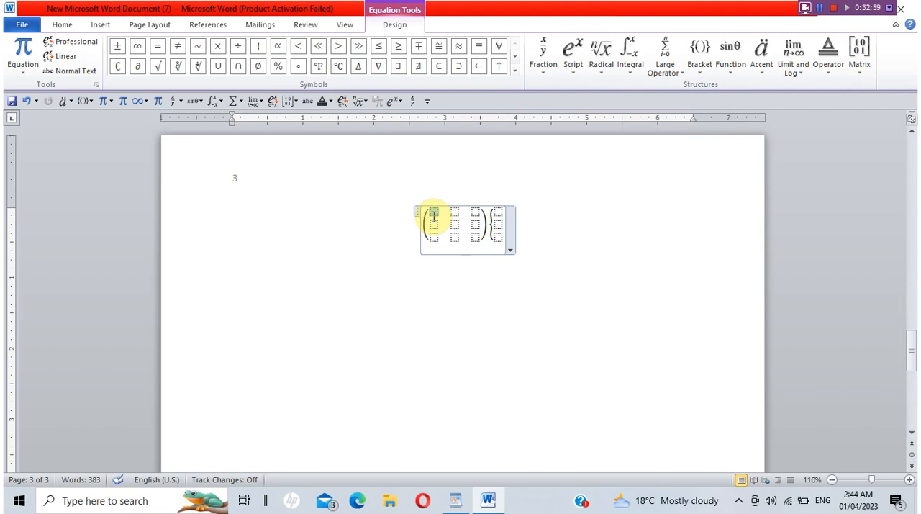
pyautogui.write('5')
pyautogui.click(433, 225)
pyautogui.write('5')
pyautogui.press('Down')
pyautogui.write('1')
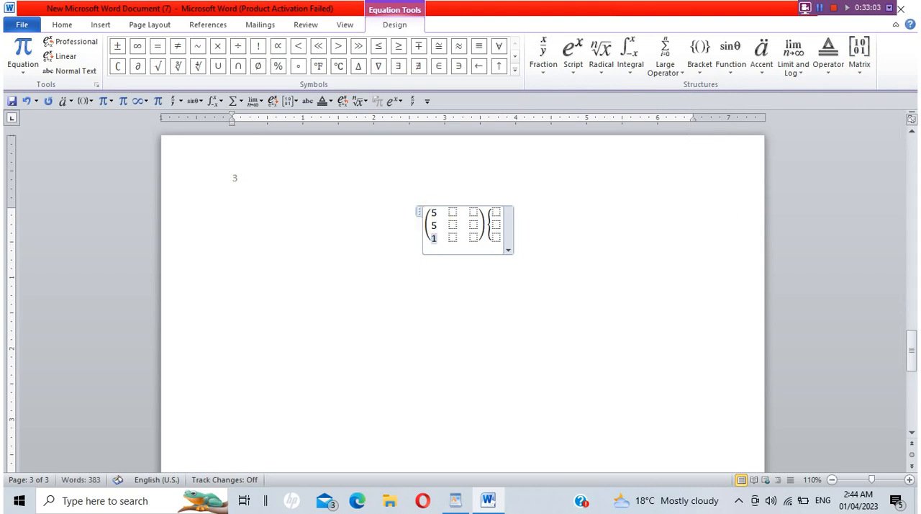
# Fill the matrix's middle column with 7, 4 and 7 from bottom to top.
pyautogui.press('Right')
pyautogui.write('7')
pyautogui.press('Up')
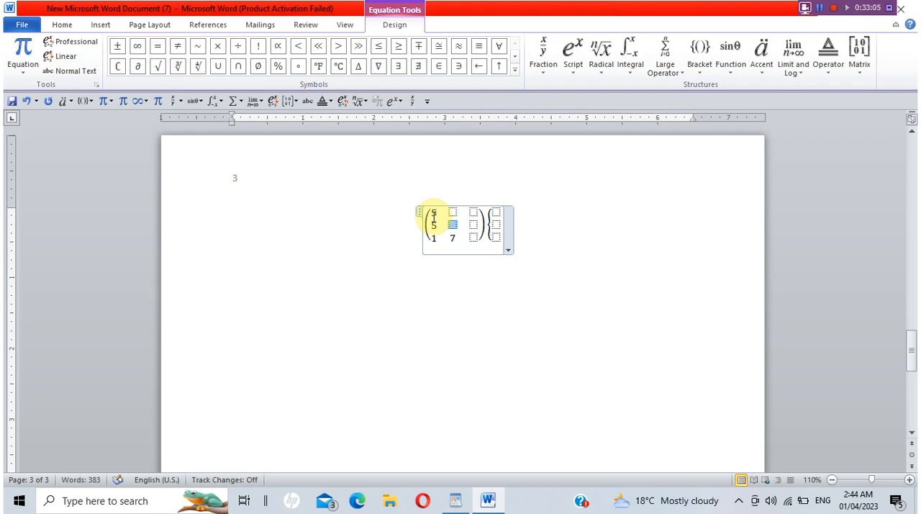
pyautogui.write('4')
pyautogui.press('Up')
pyautogui.write('7')
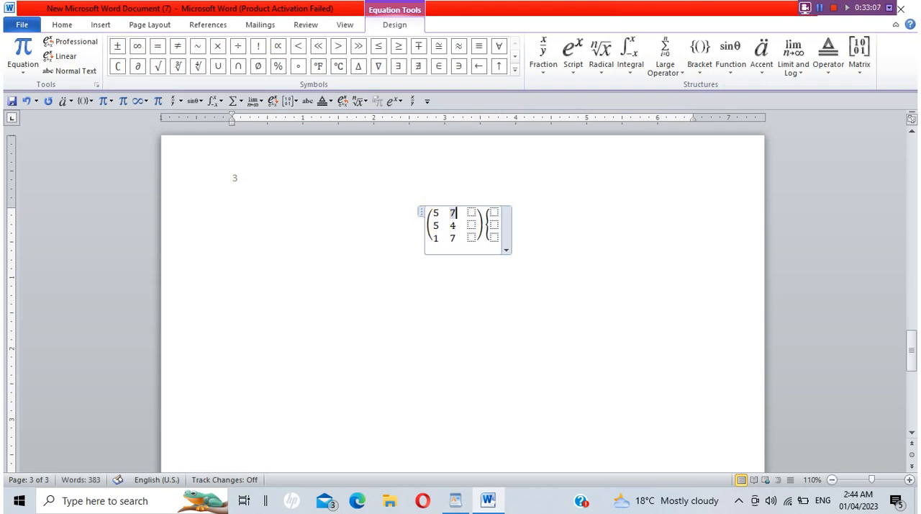
# Fill the matrix's third column with 9, 6 and 3 from top to bottom.
pyautogui.press('Right')
pyautogui.write('9')
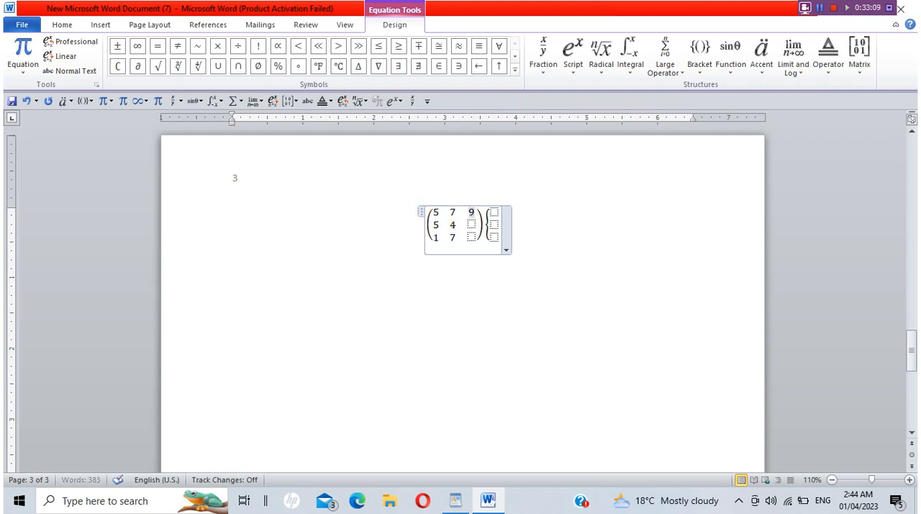
pyautogui.press('Down')
pyautogui.write('6')
pyautogui.press('Down')
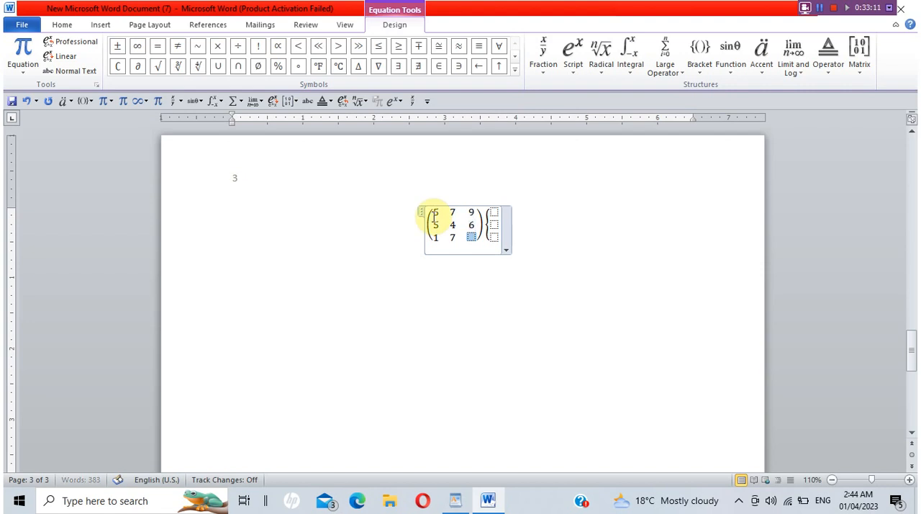
pyautogui.write('3')
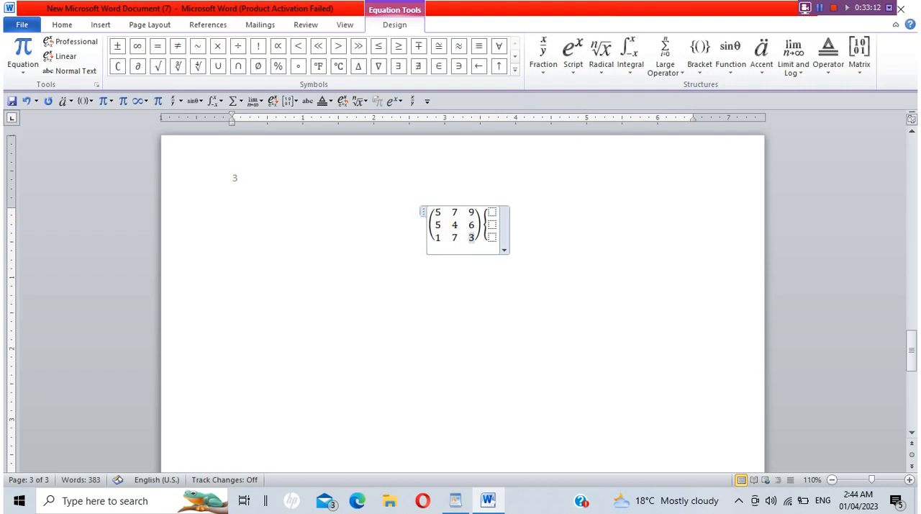
# Select the first brace placeholder and look over the operator, limit and log, function and large operator structures without inserting any.
pyautogui.click(491, 212)
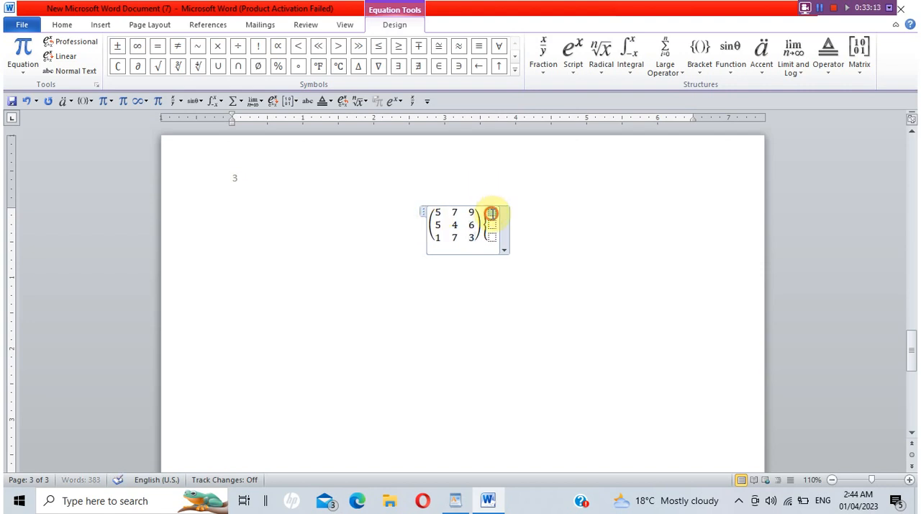
pyautogui.click(830, 75)
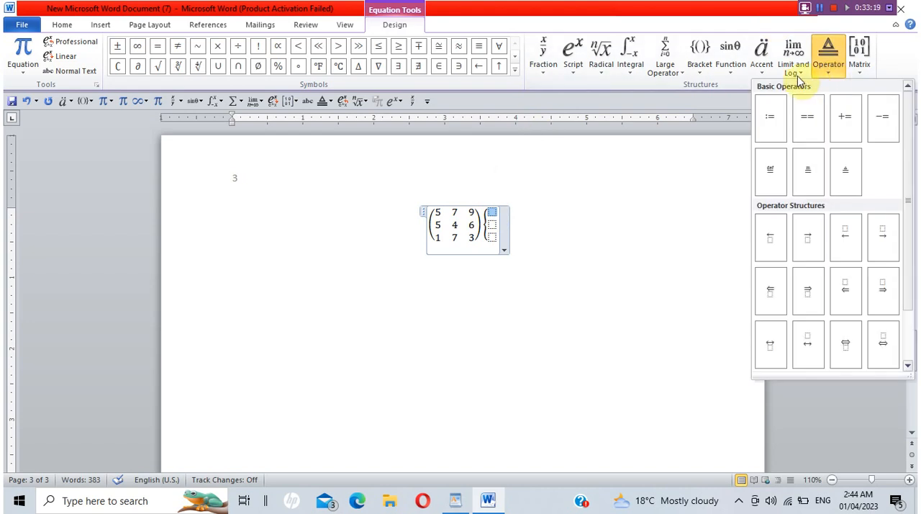
pyautogui.click(797, 75)
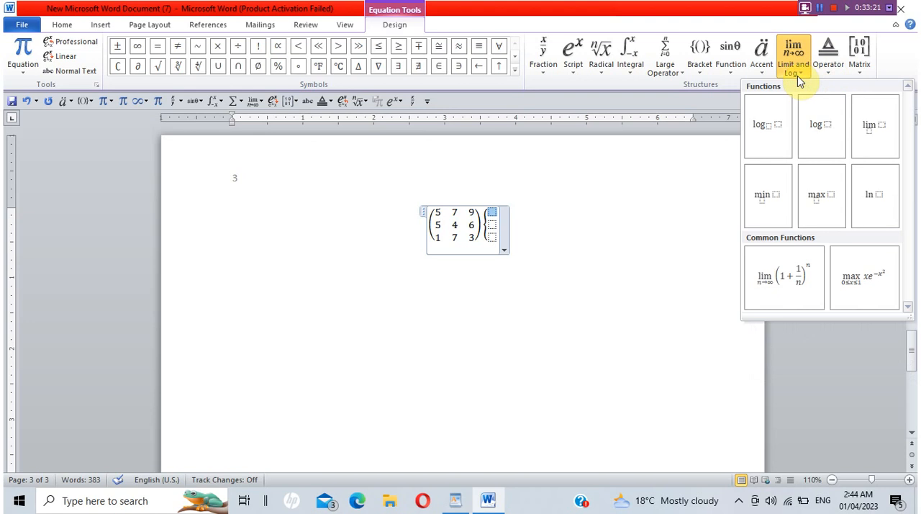
pyautogui.click(730, 72)
pyautogui.click(674, 75)
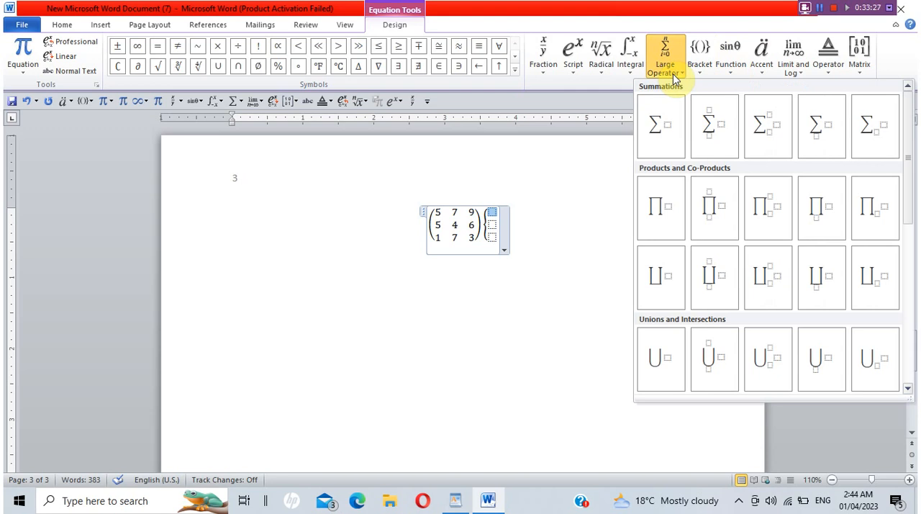
pyautogui.click(535, 279)
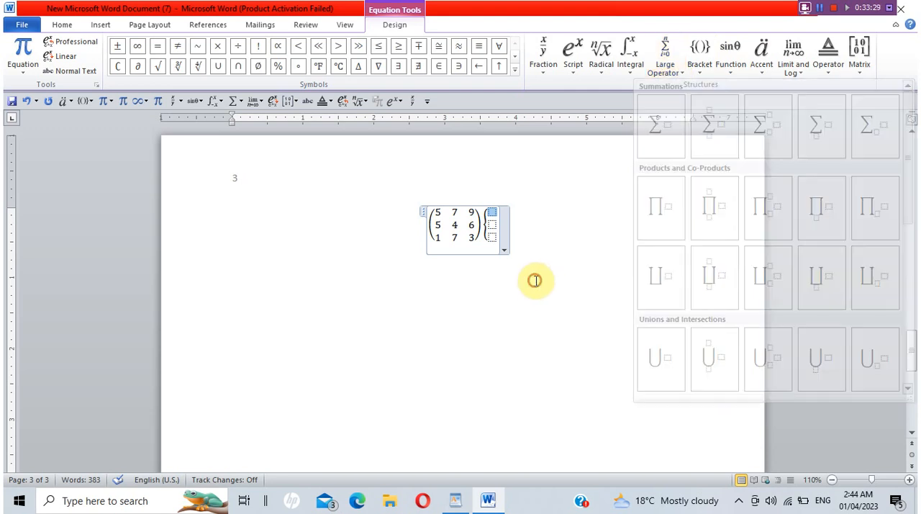
# Insert a new blank equation below the matrix equation on page 3.
pyautogui.click(534, 280)
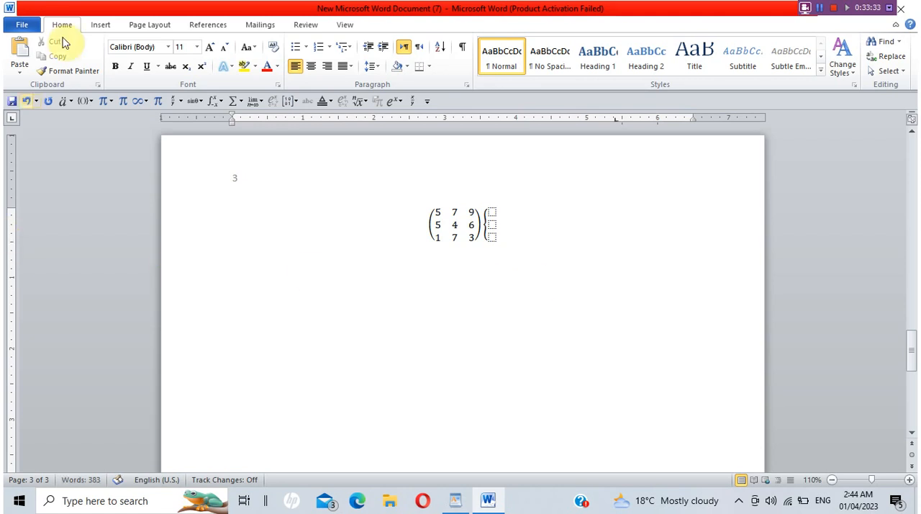
pyautogui.click(147, 27)
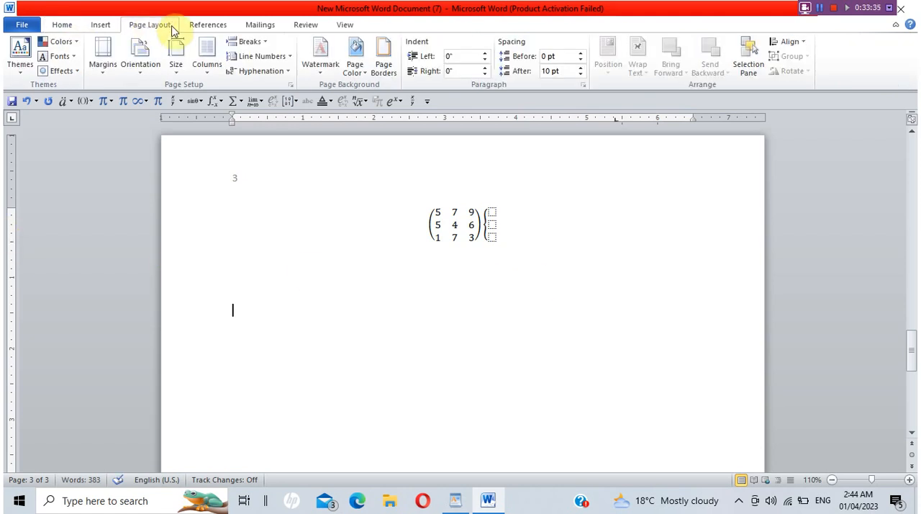
pyautogui.click(91, 25)
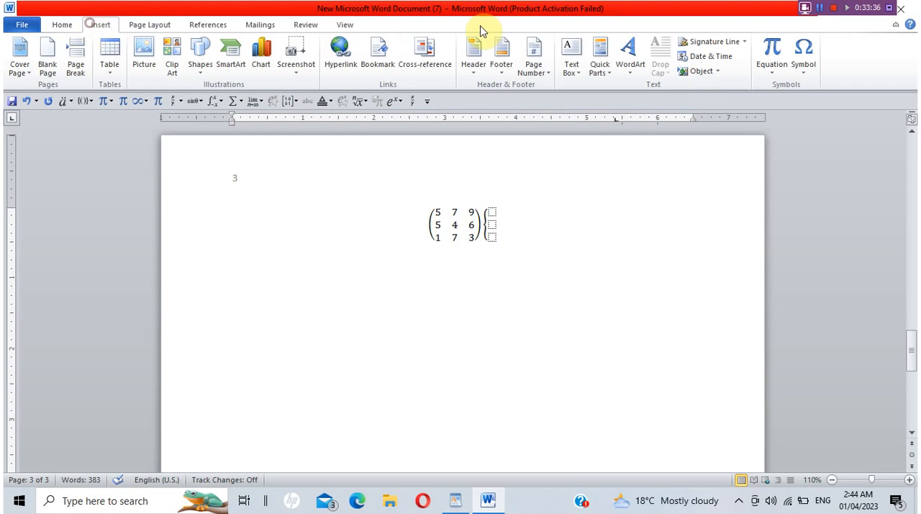
pyautogui.click(768, 75)
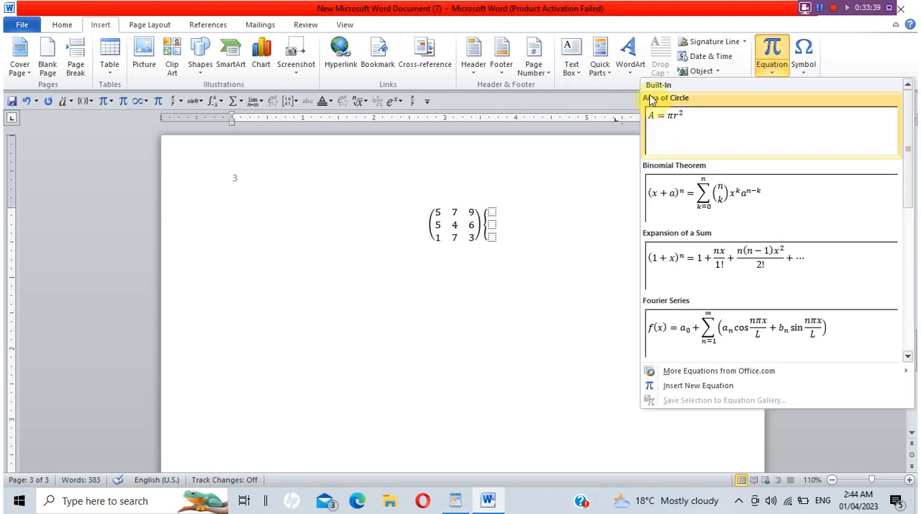
pyautogui.click(692, 386)
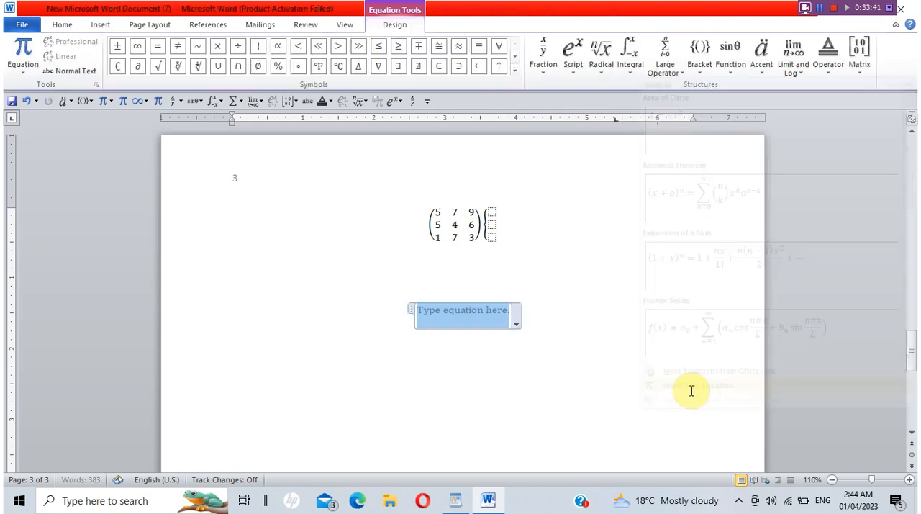
# Insert a single integral with side limits into the new equation and select its upper limit placeholder.
pyautogui.click(634, 72)
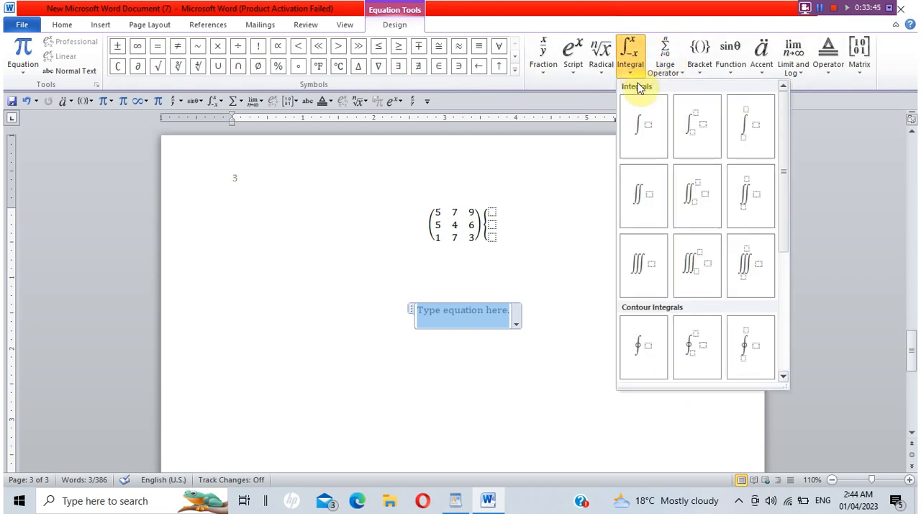
pyautogui.moveTo(782, 170); pyautogui.dragTo(787, 139)
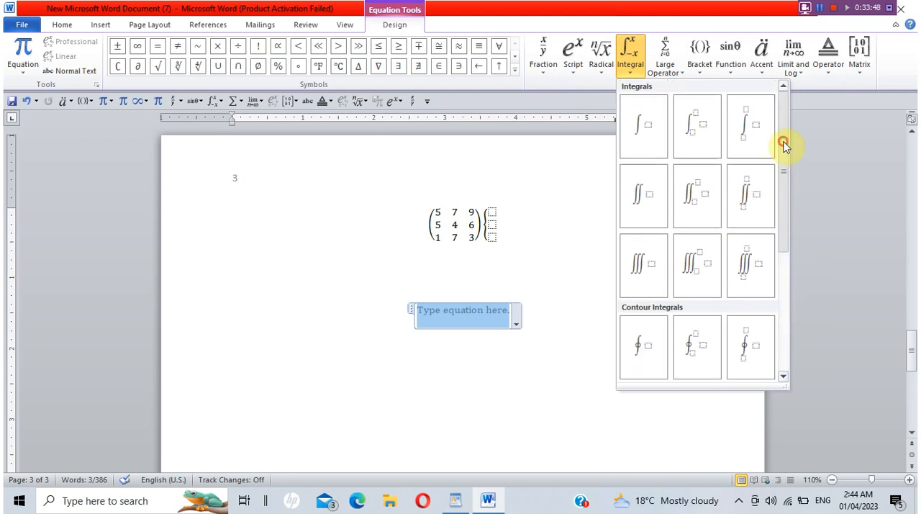
pyautogui.click(708, 128)
pyautogui.click(461, 308)
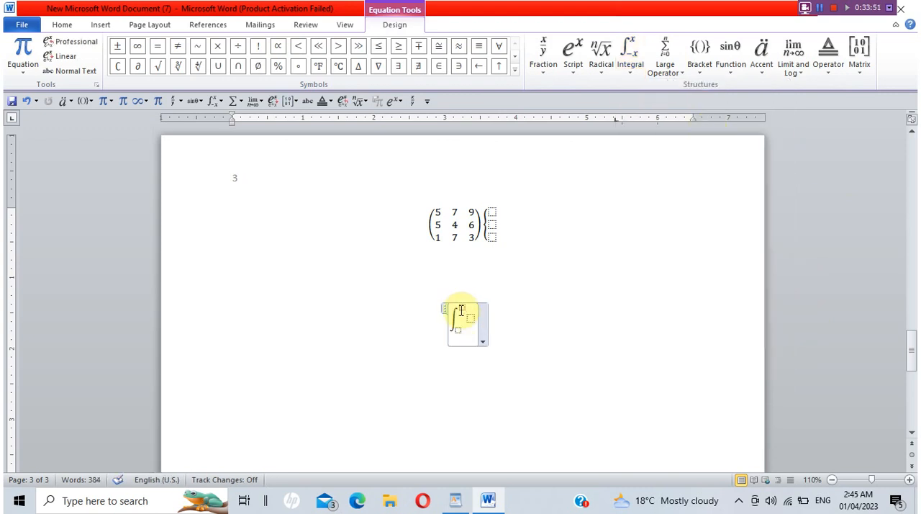
# Insert a superscript structure in the integral's upper limit, leaving no plain x in front of it.
pyautogui.click(578, 72)
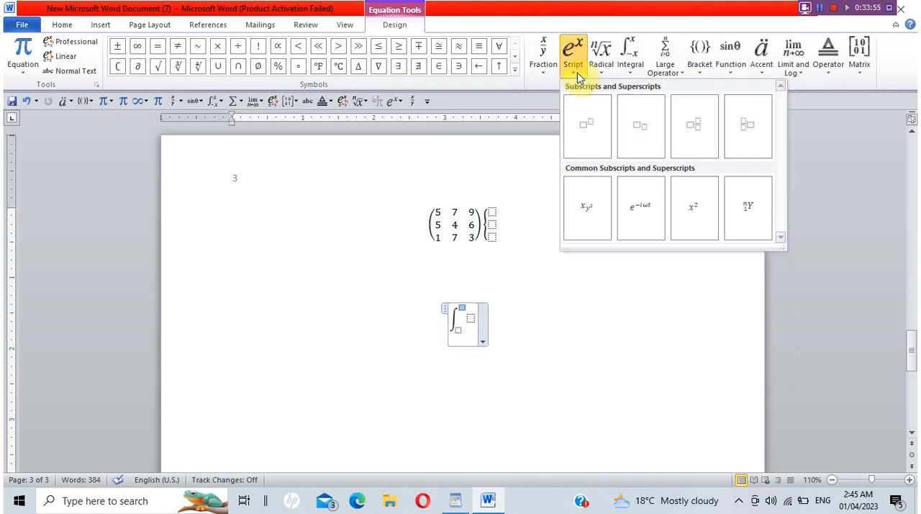
pyautogui.click(461, 306)
pyautogui.write('x')
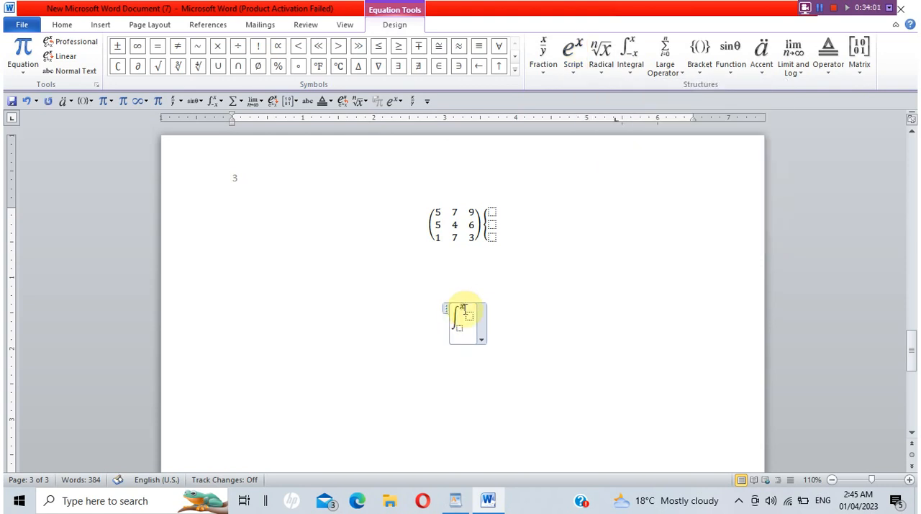
pyautogui.click(570, 75)
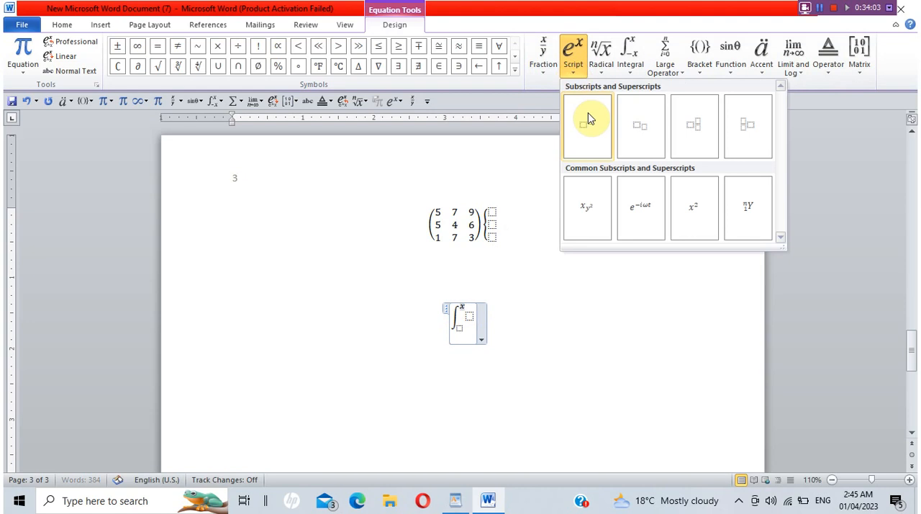
pyautogui.click(589, 118)
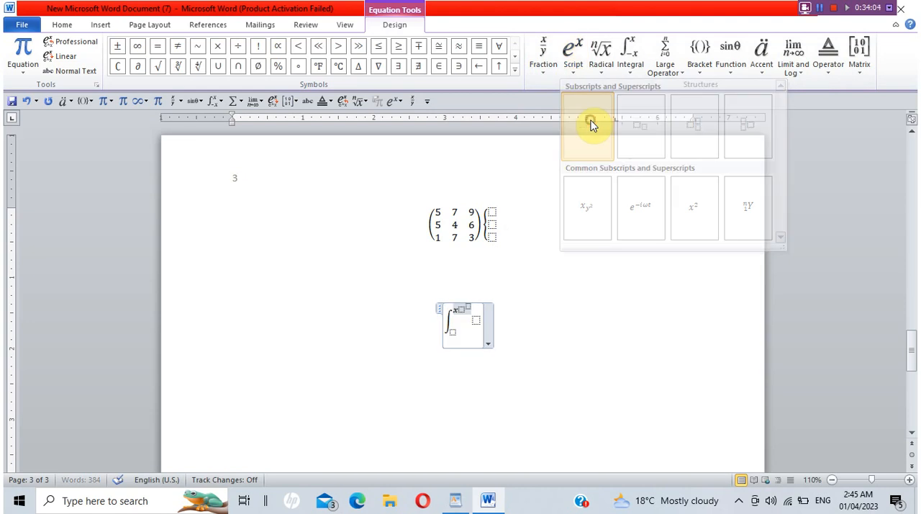
pyautogui.click(458, 309)
pyautogui.click(458, 309)
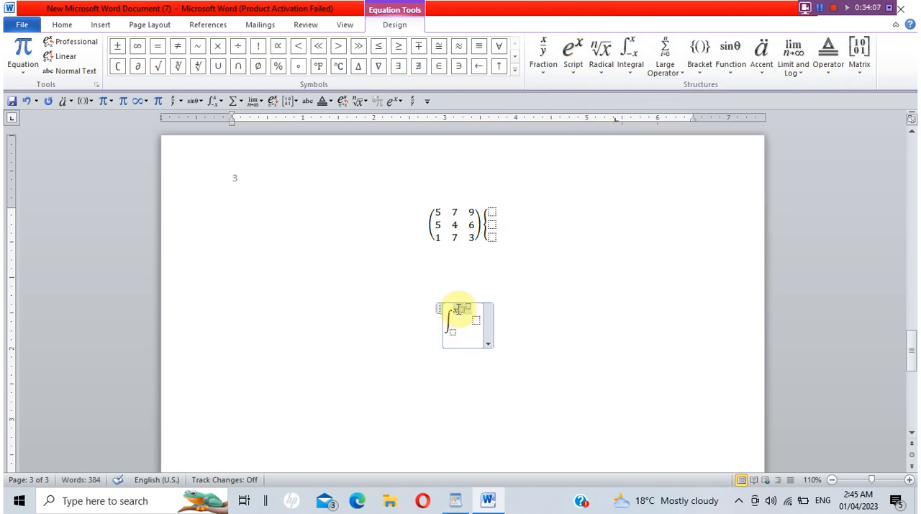
pyautogui.press('BackSpace')
# Fill the upper limit's superscript structure with x as the base and 2 as the exponent.
pyautogui.click(458, 308)
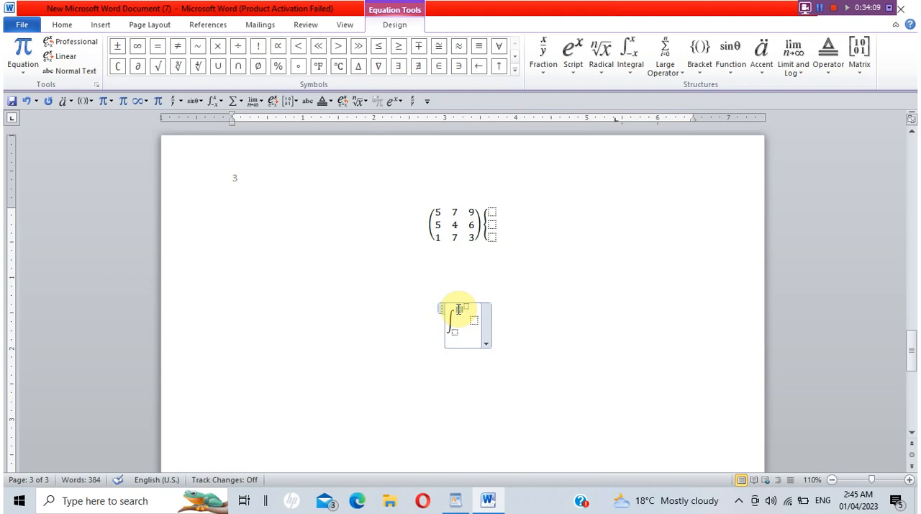
pyautogui.write('x')
pyautogui.press('Right')
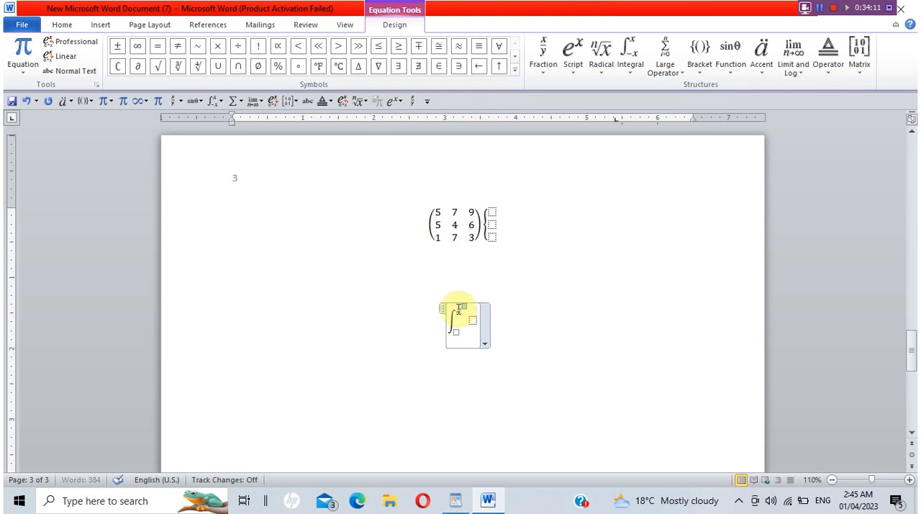
pyautogui.write('2')
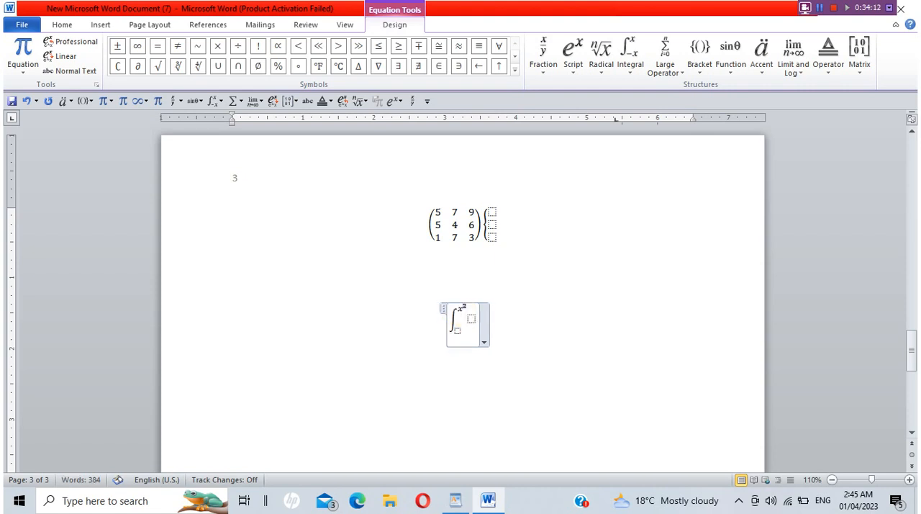
# Enter 1+2 as the integrand and insert a small fraction structure in the integral's lower limit.
pyautogui.click(470, 318)
pyautogui.write('1+2')
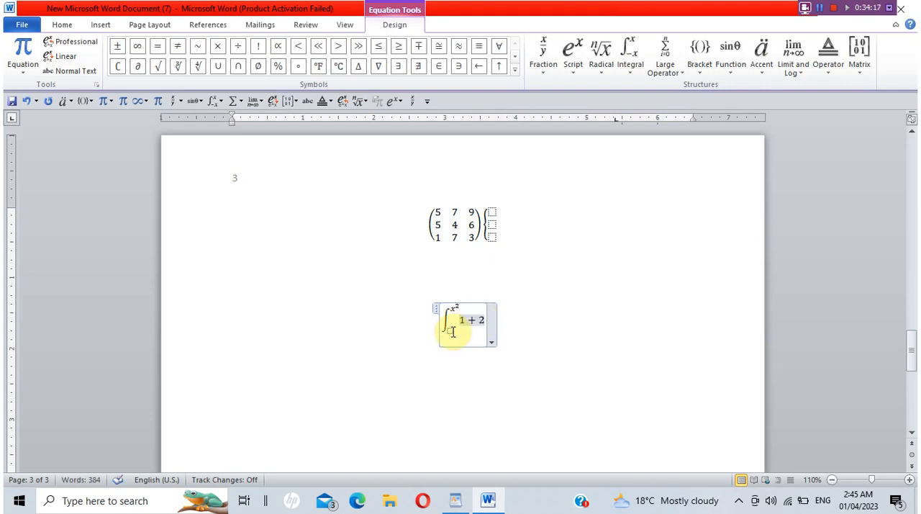
pyautogui.click(449, 328)
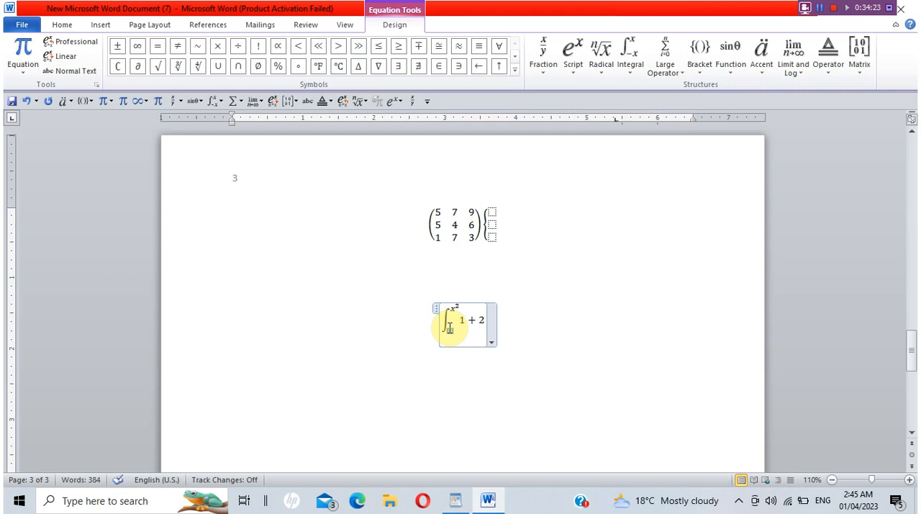
pyautogui.click(552, 71)
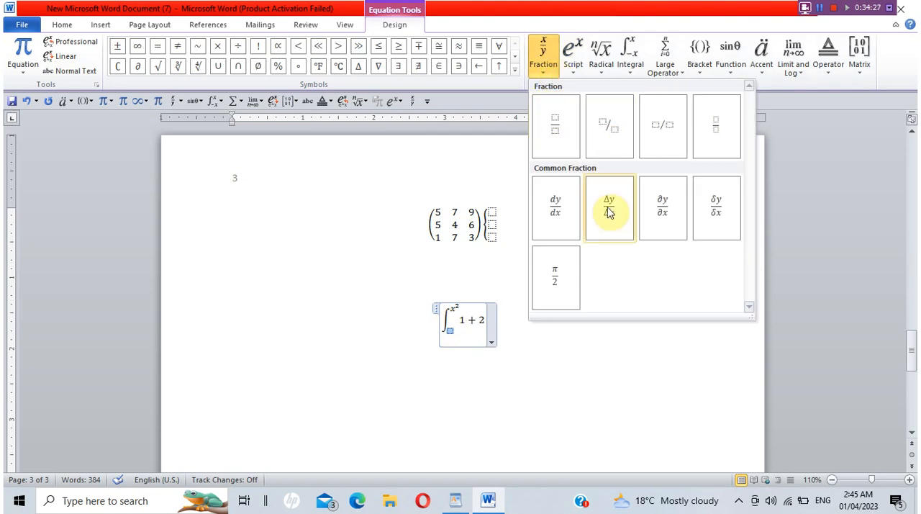
pyautogui.click(721, 144)
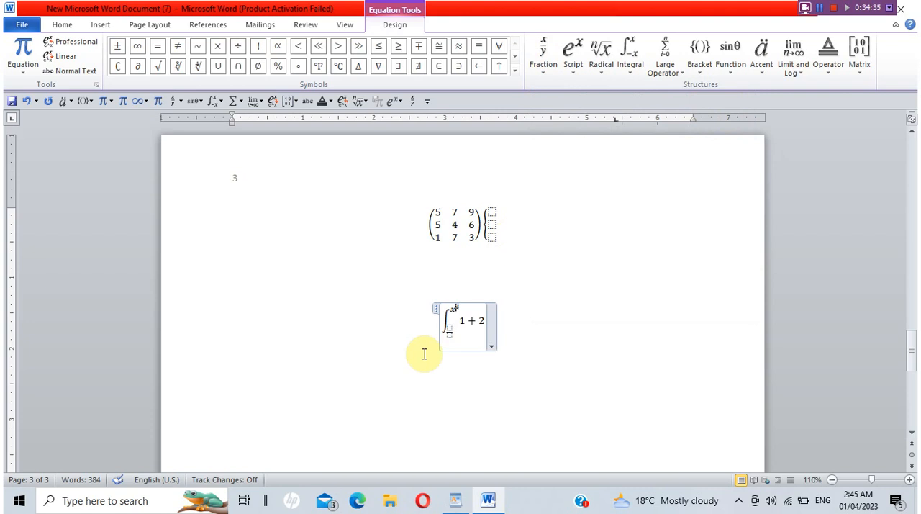
# Fill the lower limit's fraction with 2 over 3 and place the cursor below the finished equation.
pyautogui.click(451, 326)
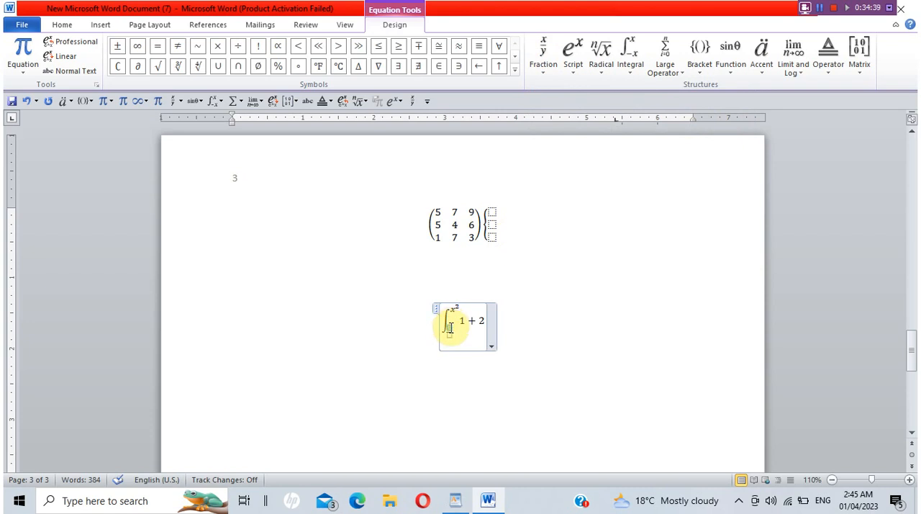
pyautogui.write('2')
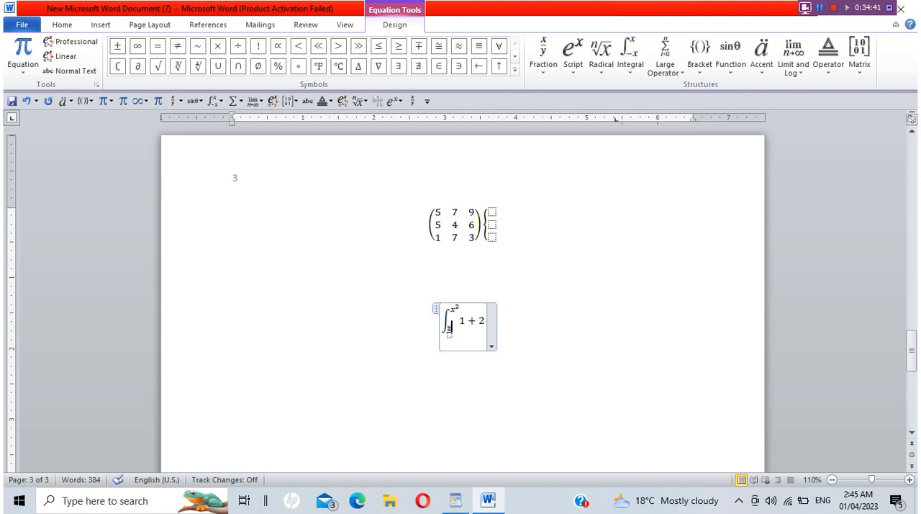
pyautogui.click(450, 327)
pyautogui.write('3')
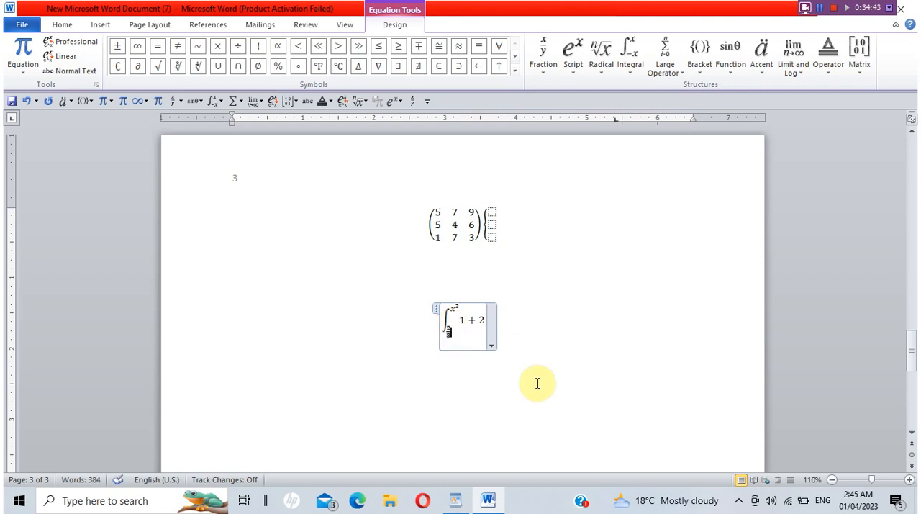
pyautogui.click(536, 382)
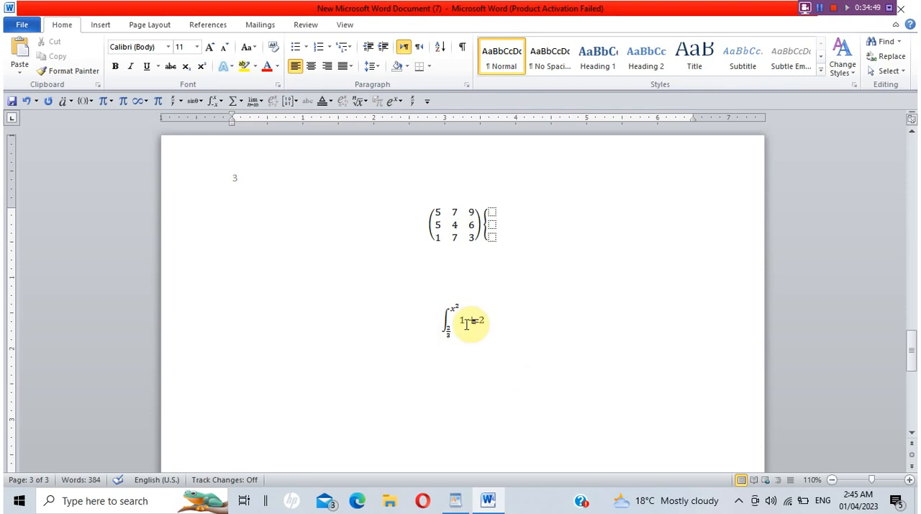
# Insert the apple1 picture from the Pictures folder below the integral equation and try to move it toward the page's right side.
pyautogui.click(153, 26)
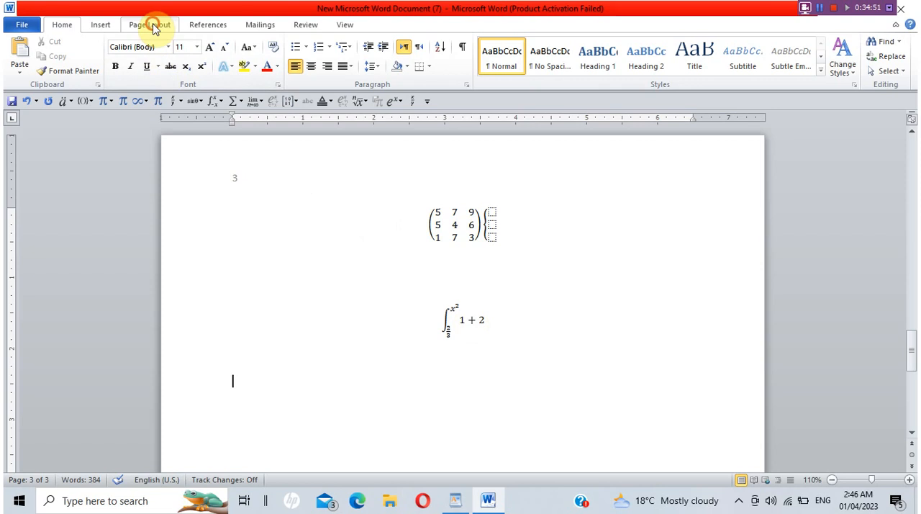
pyautogui.click(100, 27)
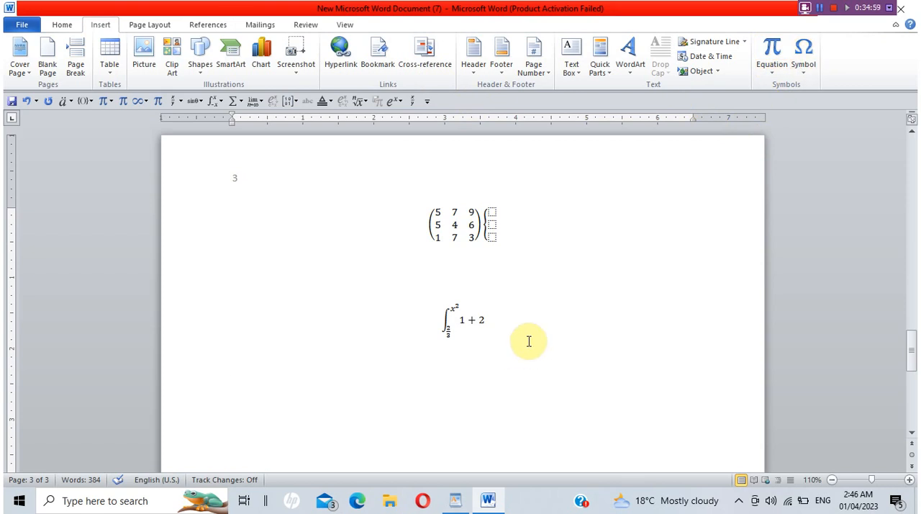
pyautogui.click(147, 71)
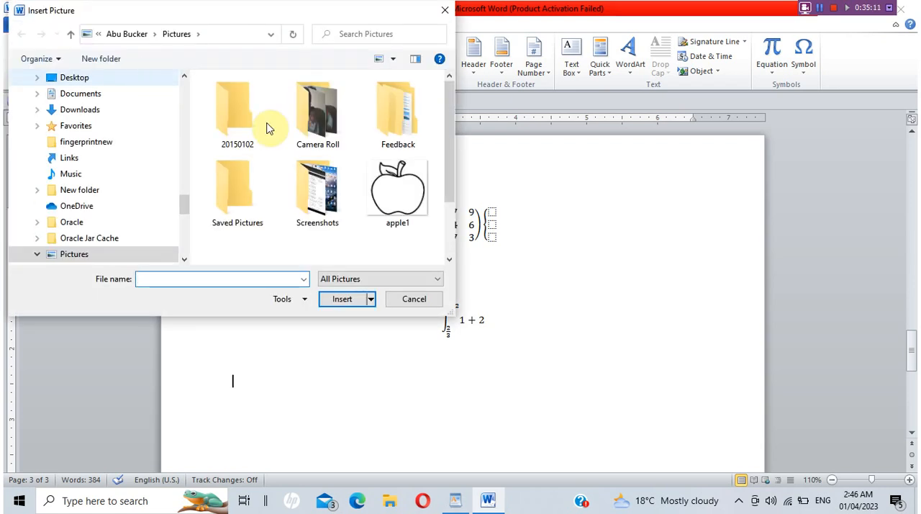
pyautogui.doubleClick(392, 191)
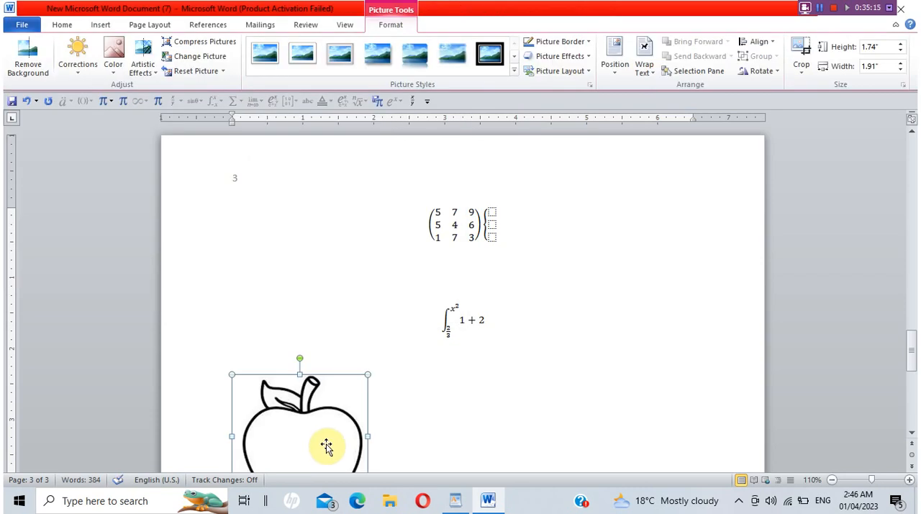
pyautogui.moveTo(326, 446); pyautogui.dragTo(594, 379)
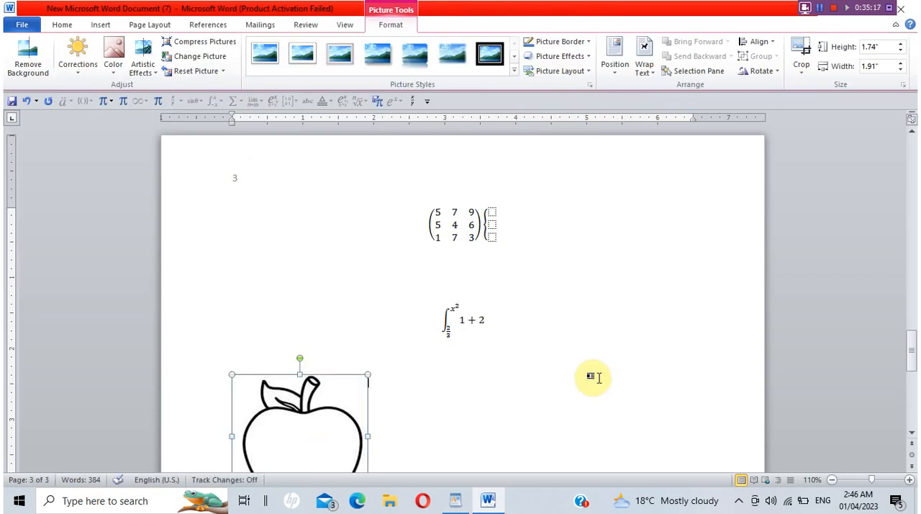
# Look through more picture styles for the apple picture and display the available artistic effects.
pyautogui.moveTo(911, 338); pyautogui.dragTo(913, 357)
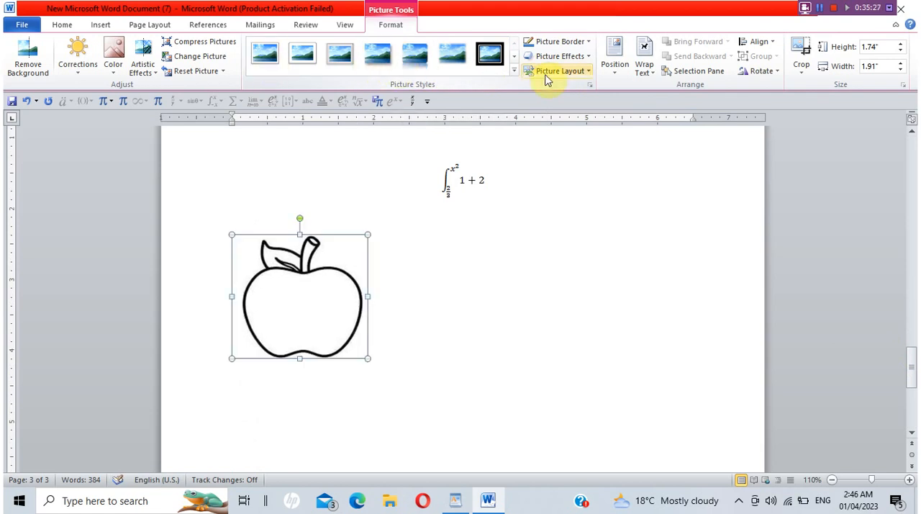
pyautogui.click(514, 57)
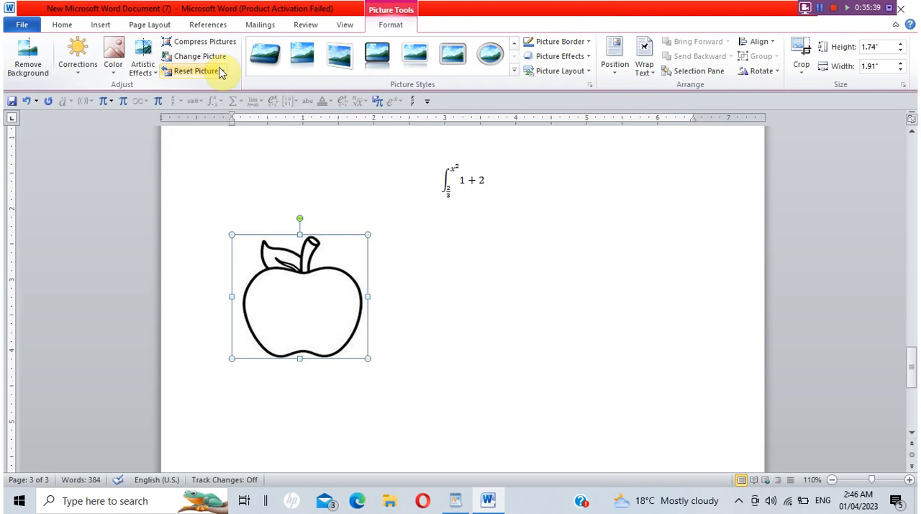
pyautogui.click(147, 72)
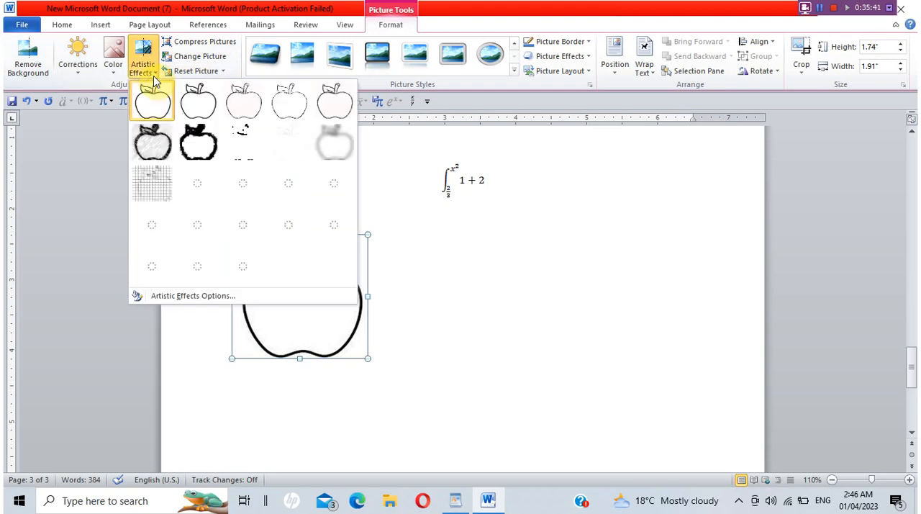